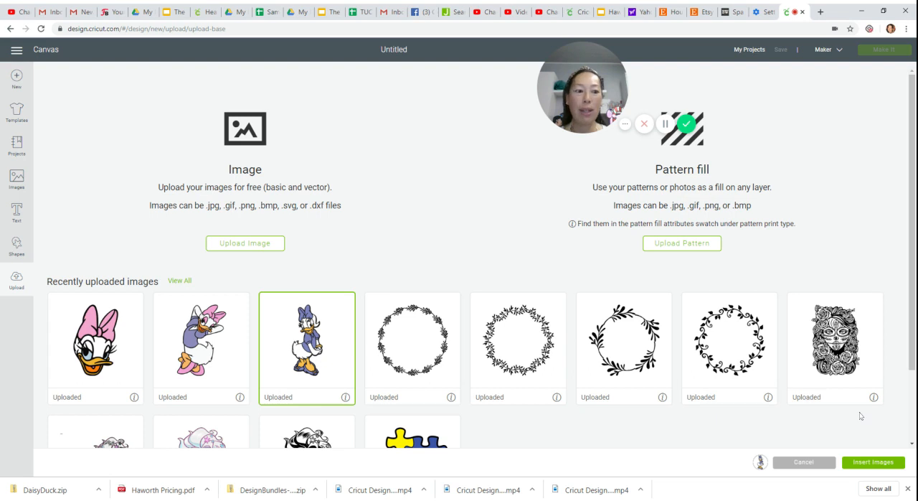
# - Insert the chosen Daisy Duck image onto the canvas and set its height to 18 inches
pyautogui.click(859, 464)
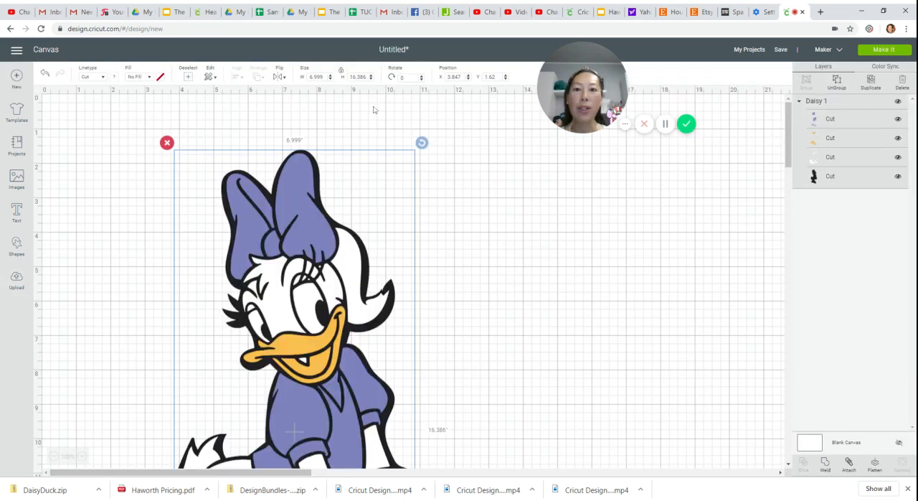
pyautogui.click(357, 77)
pyautogui.write('18')
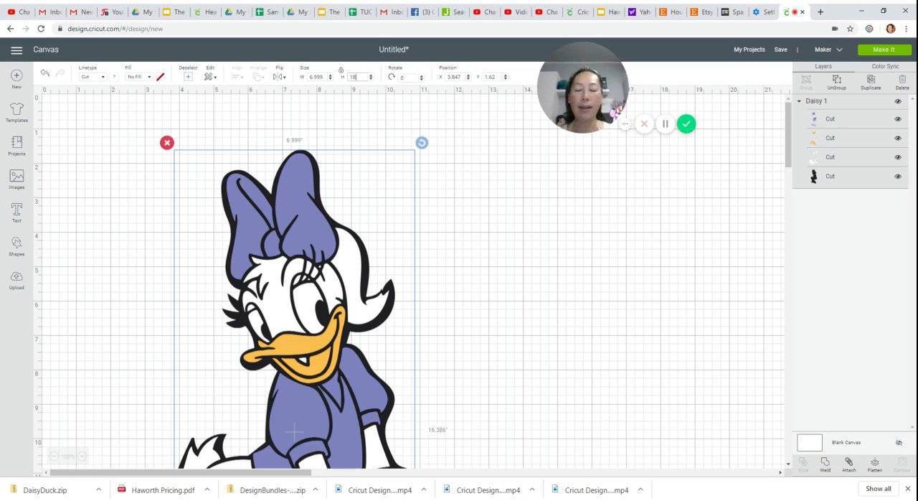
pyautogui.press('Return')
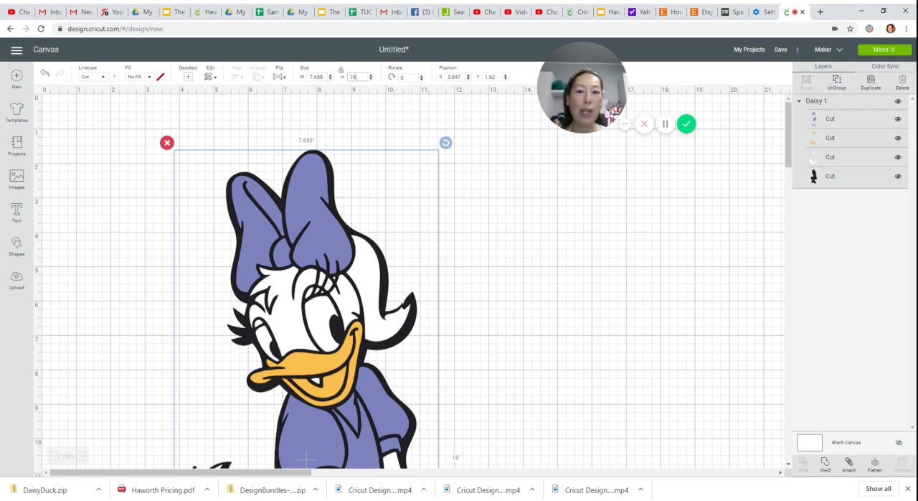
pyautogui.scroll(-5, 425, 201)
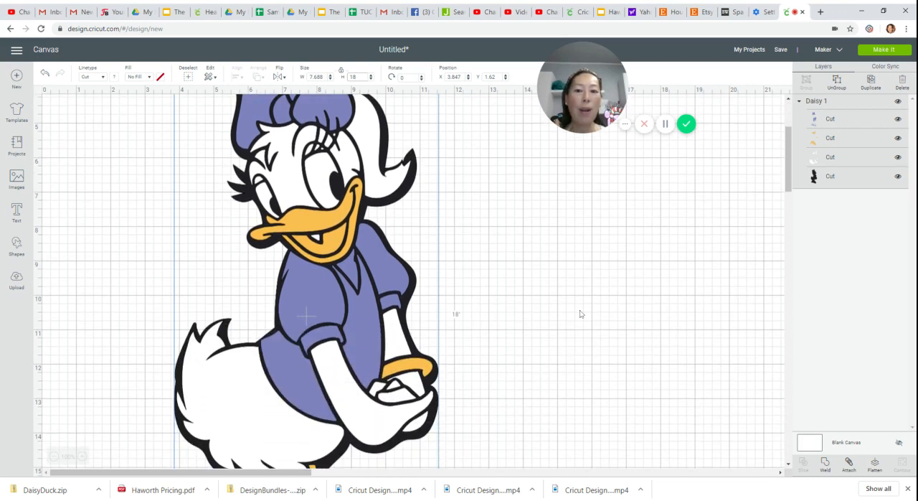
pyautogui.scroll(5, 224, 343)
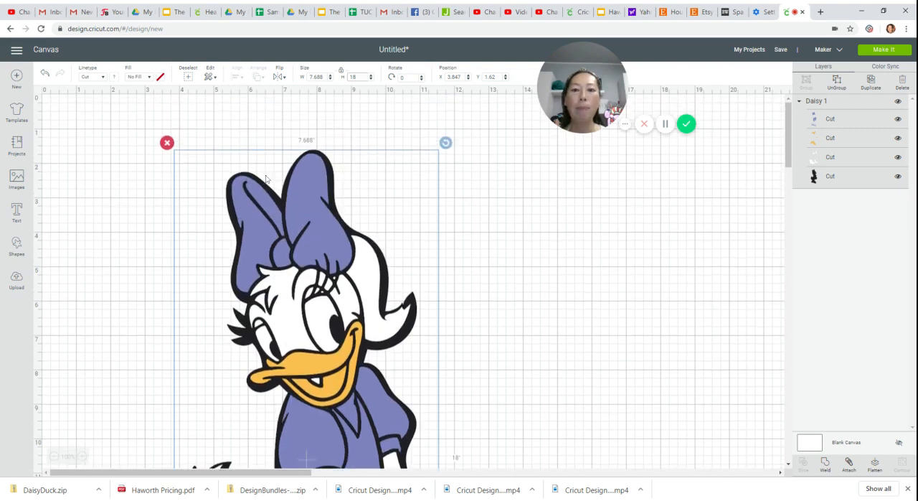
# - Move the whole Daisy Duck image across the canvas to about X 12.68, Y 1.314
pyautogui.click(571, 310)
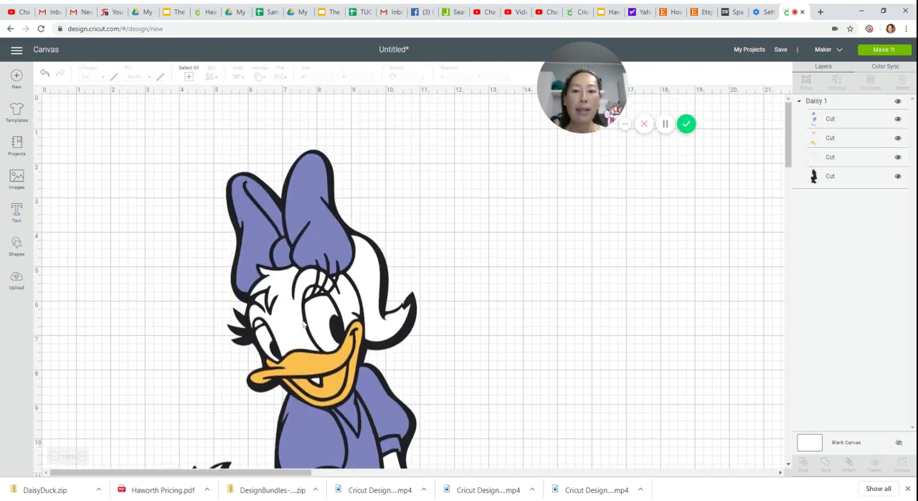
pyautogui.click(53, 457)
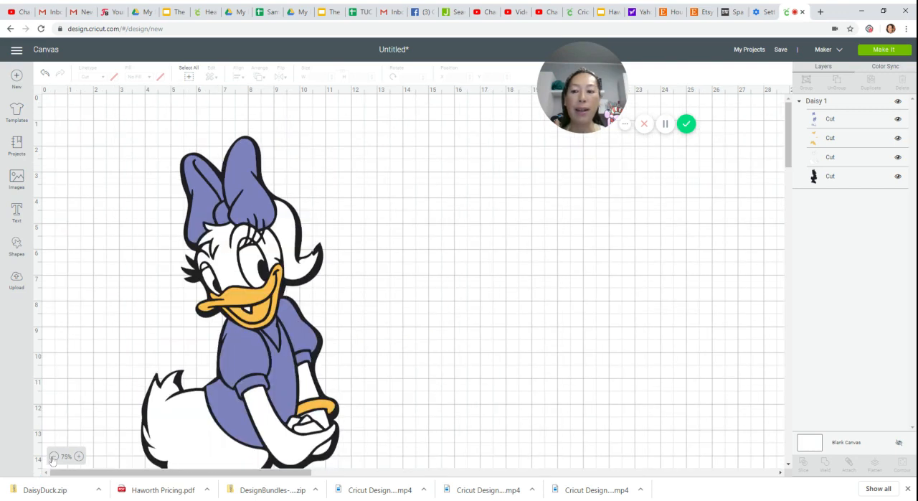
pyautogui.click(52, 457)
pyautogui.moveTo(147, 309); pyautogui.dragTo(301, 303)
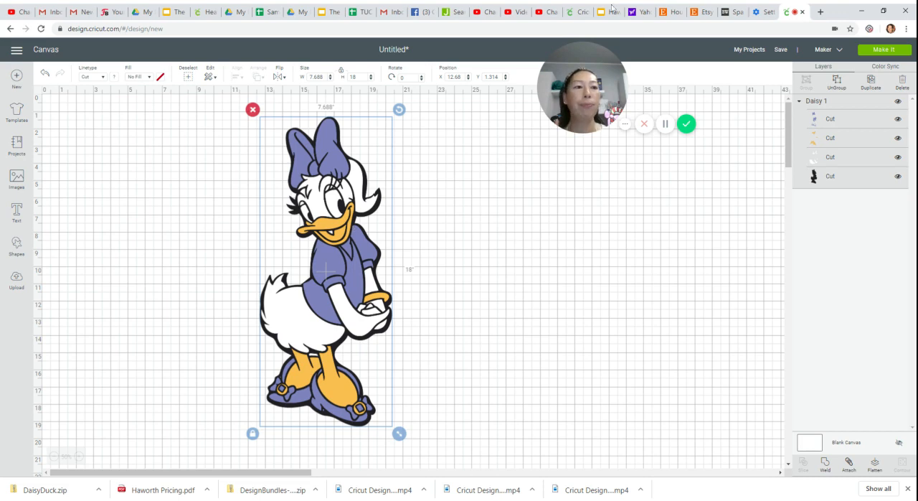
# - Ungroup the Daisy Duck image and move the purple, orange and white layers to the right of the black silhouette
pyautogui.click(837, 87)
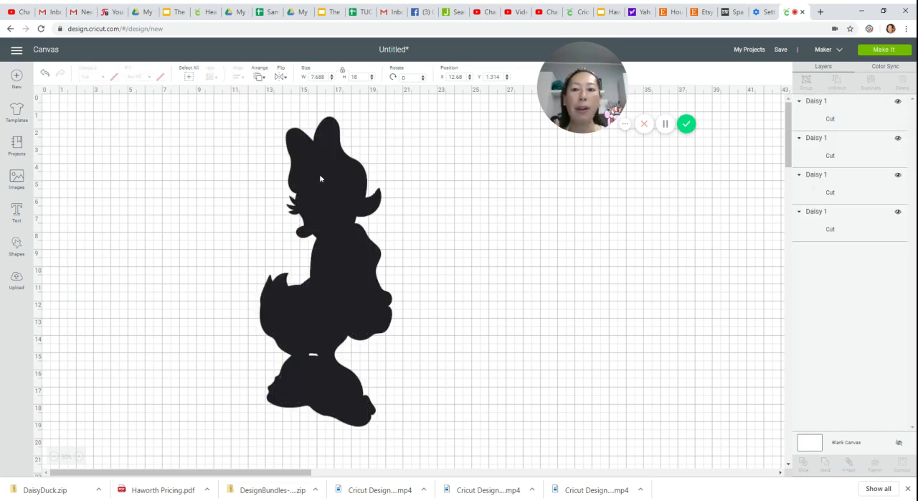
pyautogui.moveTo(327, 154); pyautogui.dragTo(511, 172)
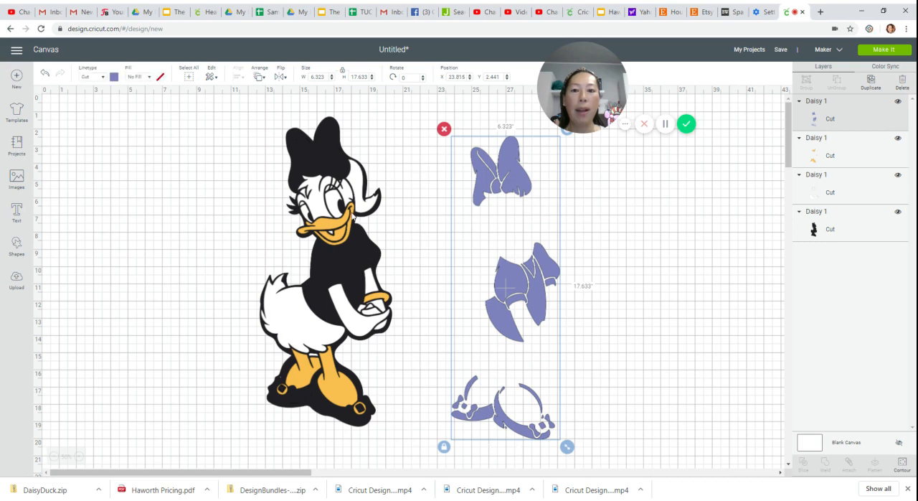
pyautogui.moveTo(345, 221); pyautogui.dragTo(618, 224)
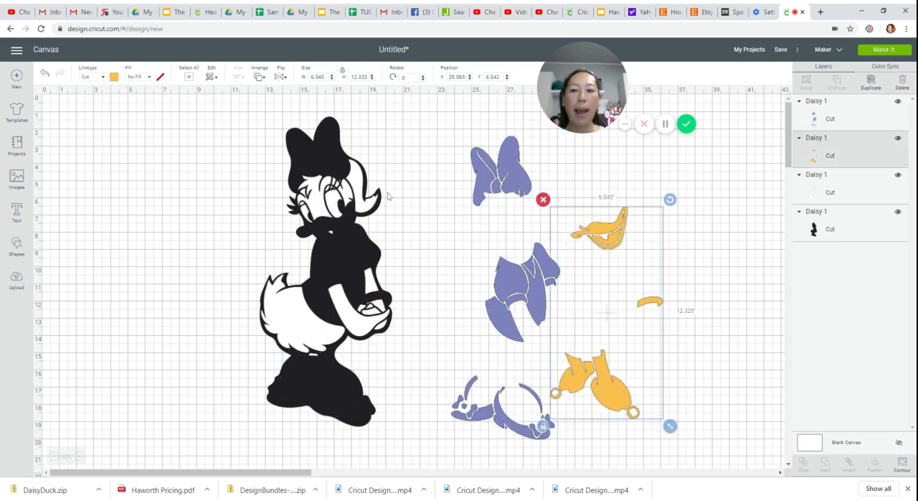
pyautogui.moveTo(364, 188); pyautogui.dragTo(698, 193)
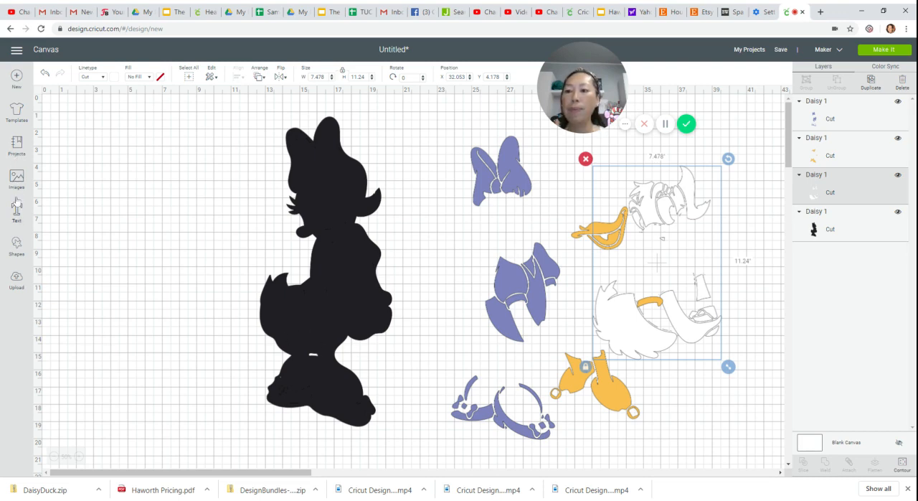
# - Add a square shape beside the black silhouette and size it to 11 by 11 inches
pyautogui.click(17, 245)
pyautogui.click(55, 184)
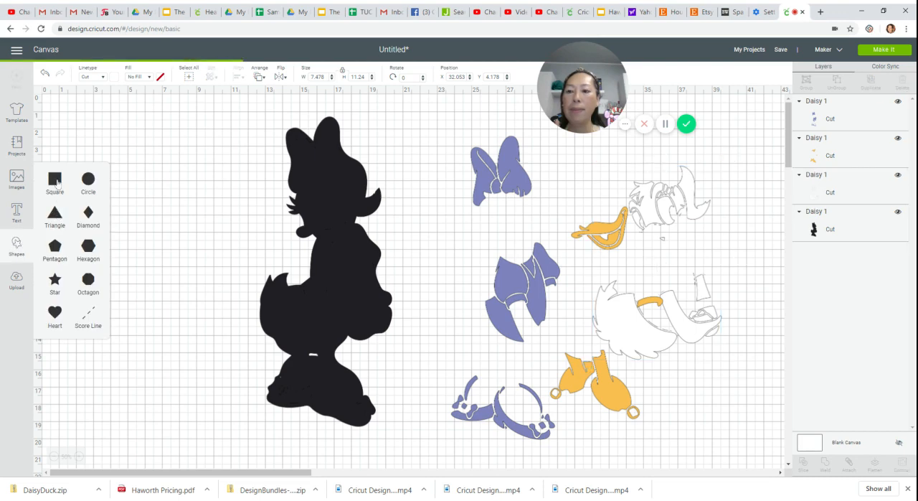
pyautogui.moveTo(113, 149); pyautogui.dragTo(175, 285)
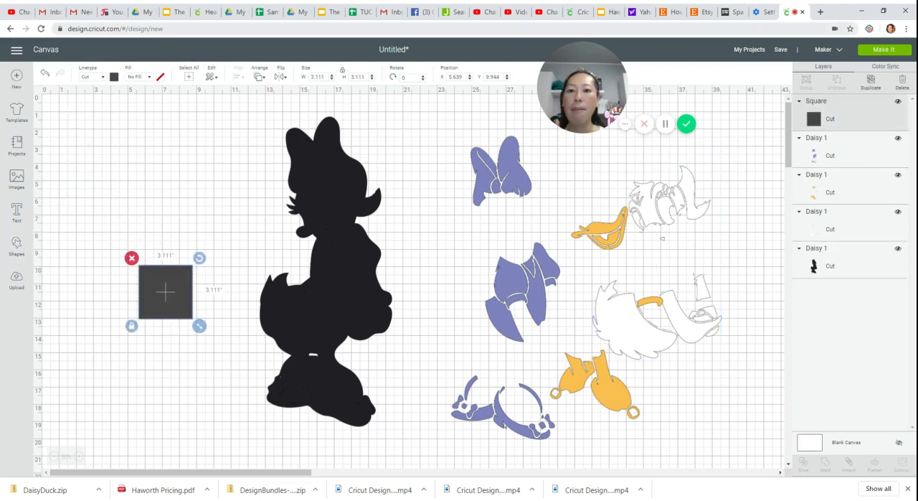
pyautogui.click(317, 76)
pyautogui.write('11')
pyautogui.press('Tab')
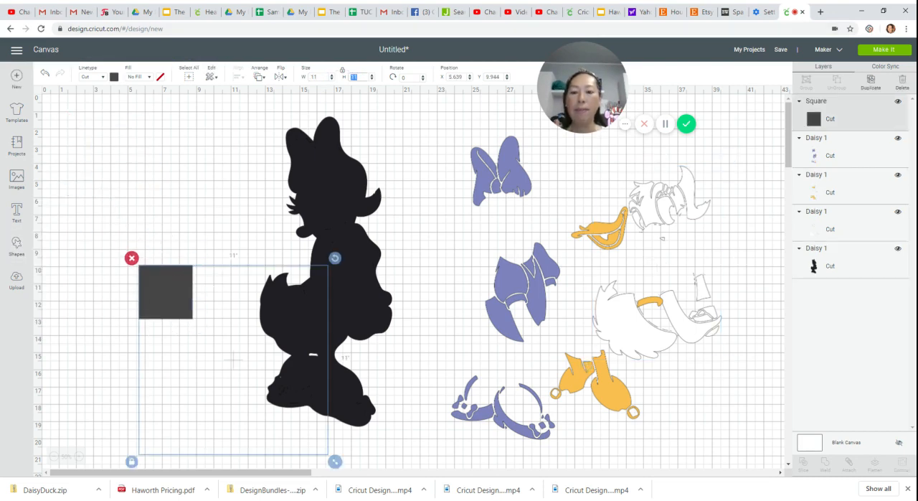
# - Place the square over the silhouette's legs and feet, with its top edge at about Y 14.3
pyautogui.moveTo(244, 308); pyautogui.dragTo(333, 195)
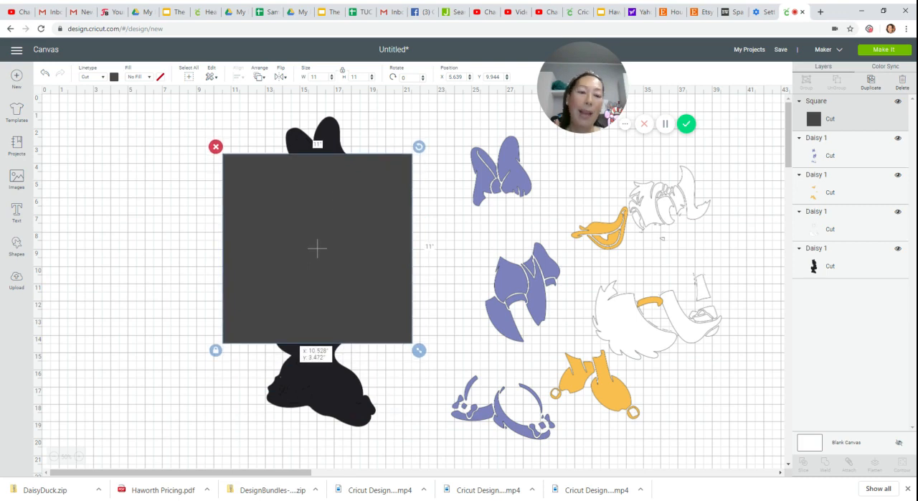
pyautogui.moveTo(334, 195); pyautogui.dragTo(334, 205)
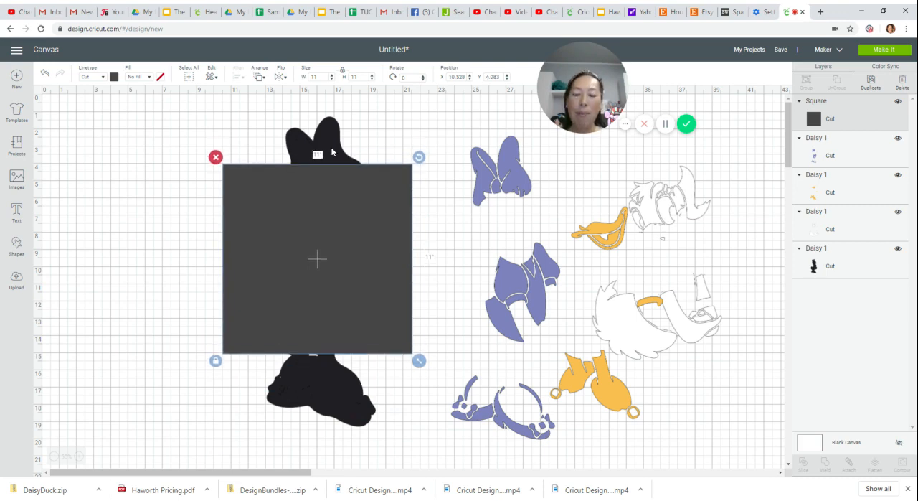
pyautogui.moveTo(327, 237); pyautogui.dragTo(317, 493)
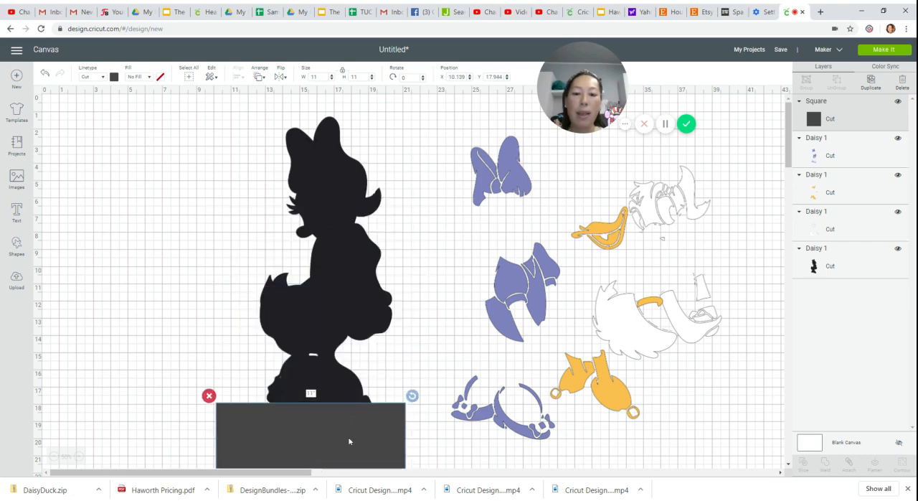
pyautogui.moveTo(349, 442); pyautogui.dragTo(356, 377)
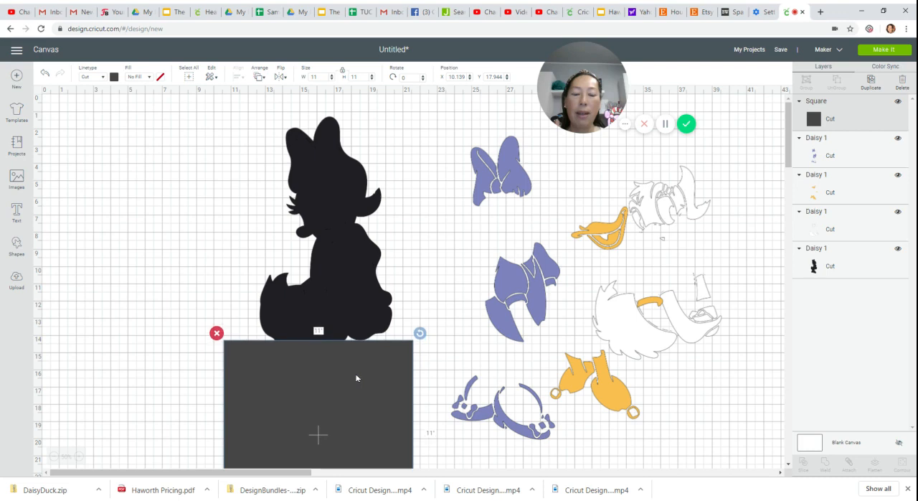
# - Insert a second copy of the full Daisy Duck image as a reference and set its height to 18 inches
pyautogui.click(17, 280)
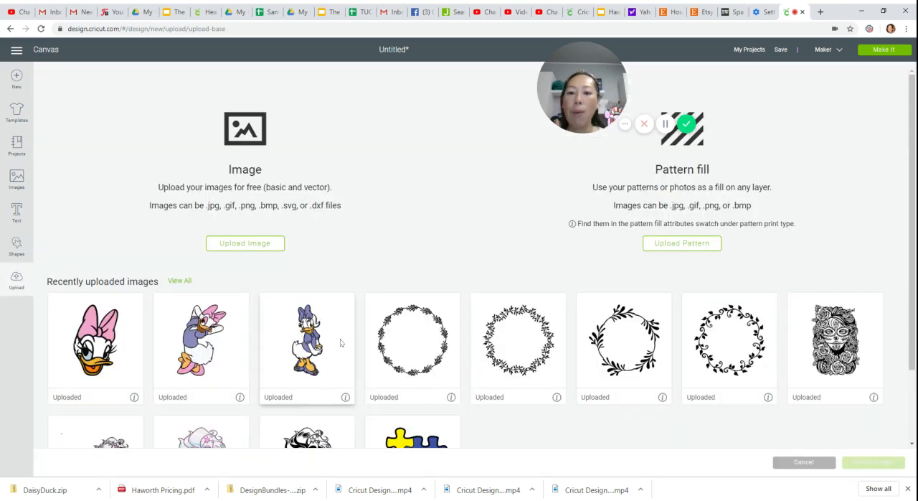
pyautogui.click(316, 343)
pyautogui.click(872, 463)
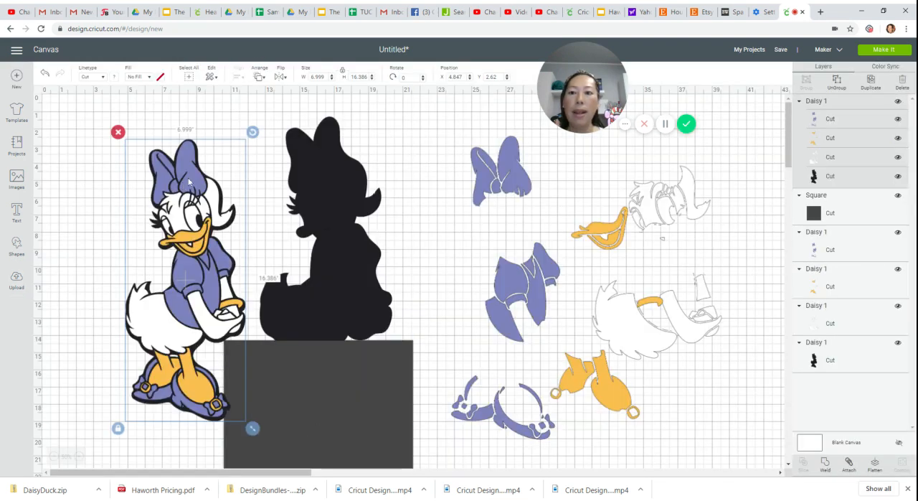
pyautogui.doubleClick(359, 77)
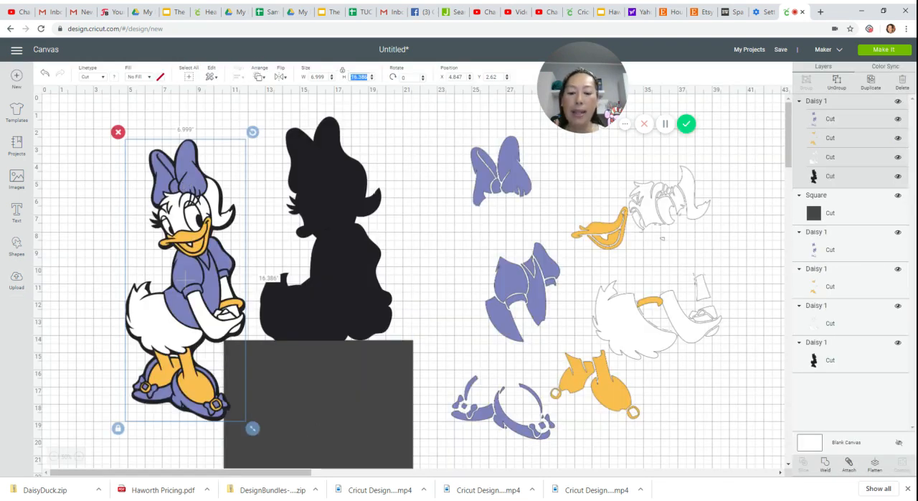
pyautogui.write('18')
pyautogui.press('Tab')
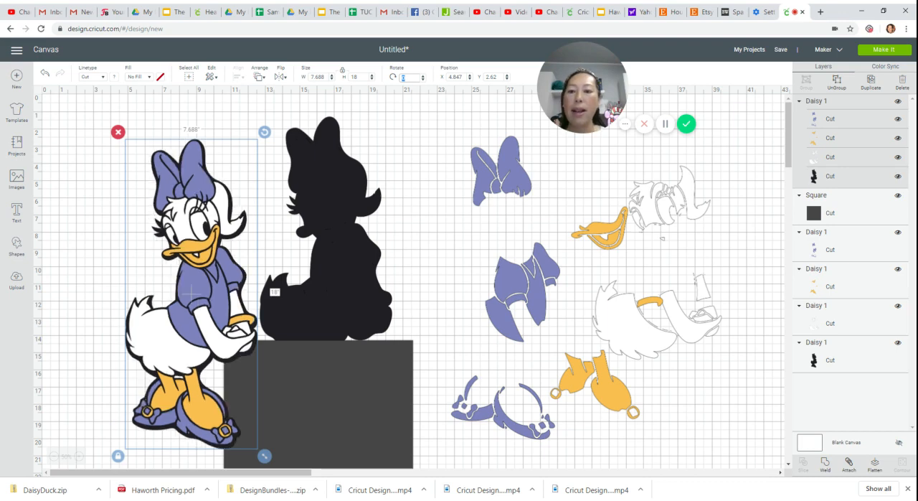
# - Overlay the reference copy on the silhouette to check where the square cuts, and delete the copy
pyautogui.moveTo(182, 282); pyautogui.dragTo(314, 257)
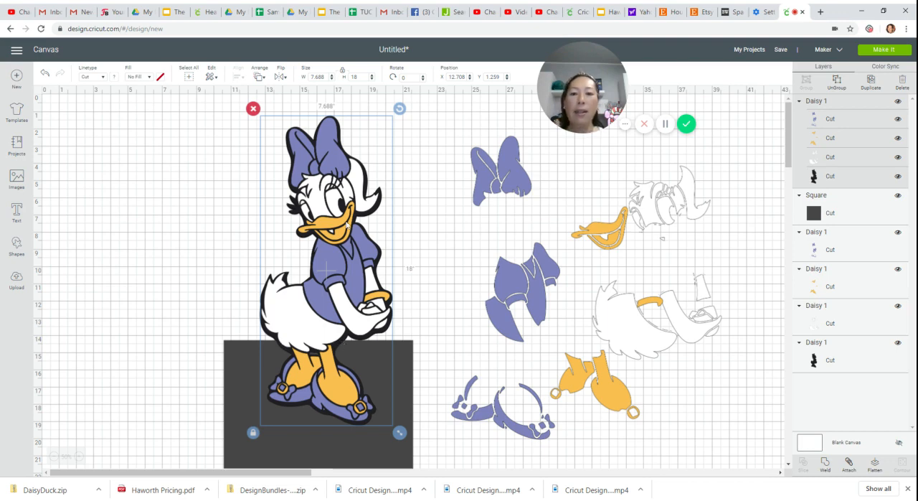
pyautogui.moveTo(348, 224); pyautogui.dragTo(163, 227)
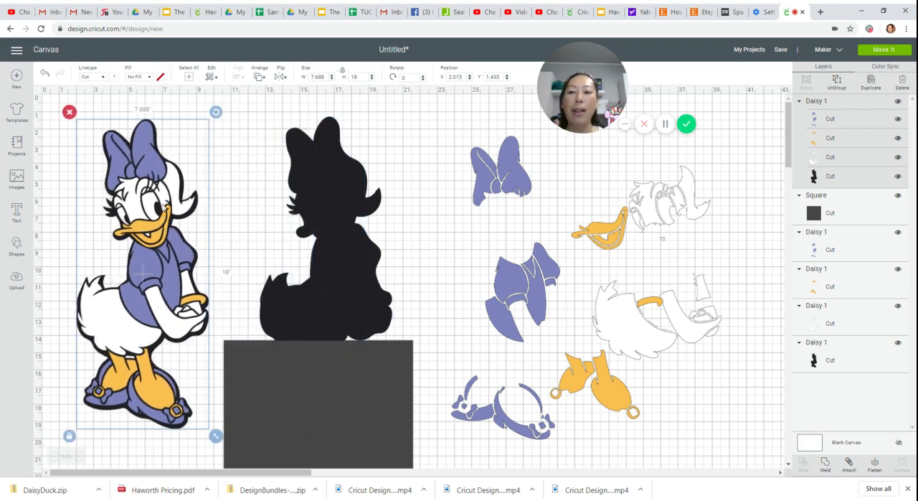
pyautogui.press('Delete')
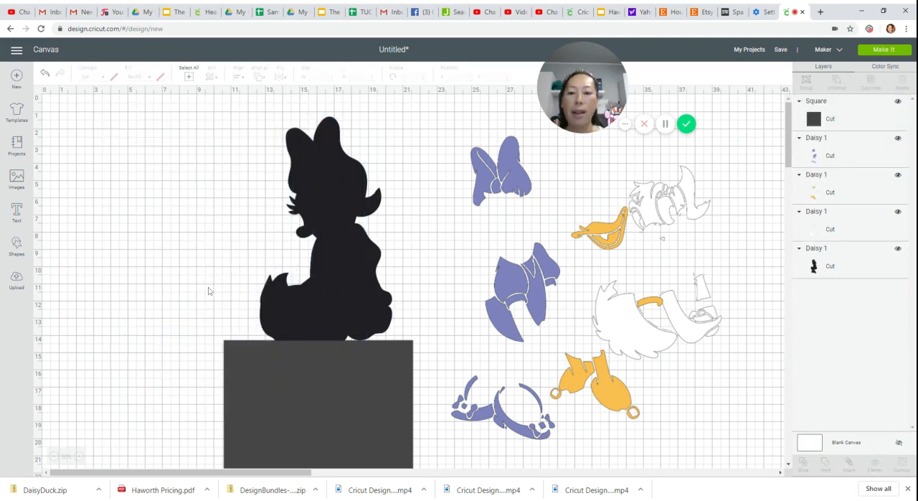
# - Slice the black silhouette with the square and delete the leftover square and the duplicate feet piece
pyautogui.moveTo(176, 256); pyautogui.dragTo(294, 436)
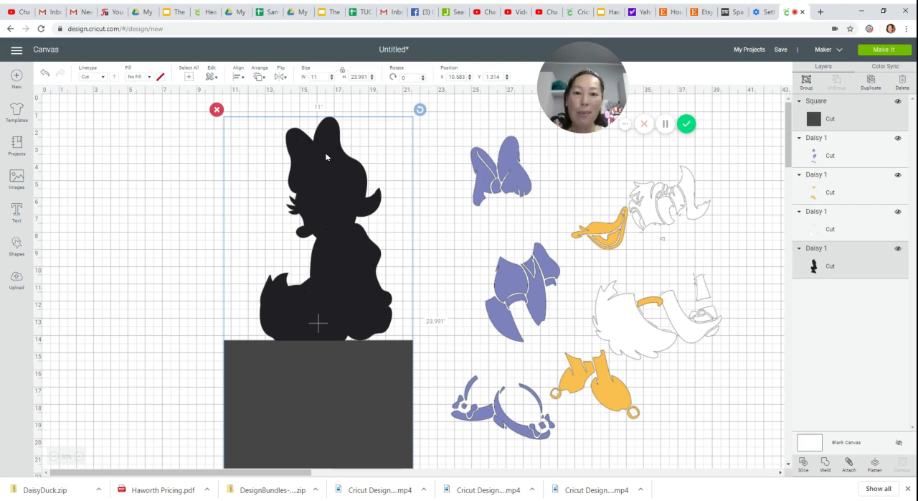
pyautogui.click(803, 464)
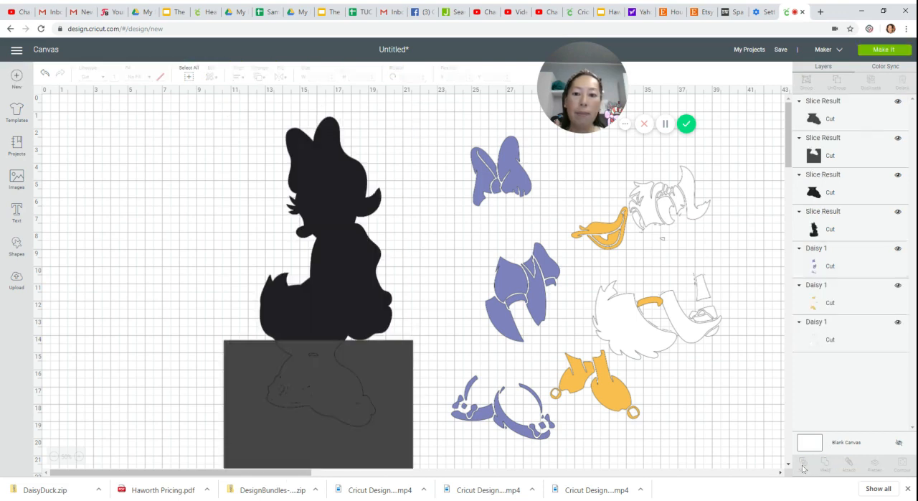
pyautogui.moveTo(344, 392); pyautogui.dragTo(130, 249)
pyautogui.moveTo(305, 393); pyautogui.dragTo(131, 281)
pyautogui.moveTo(102, 149); pyautogui.dragTo(160, 399)
pyautogui.press('Delete')
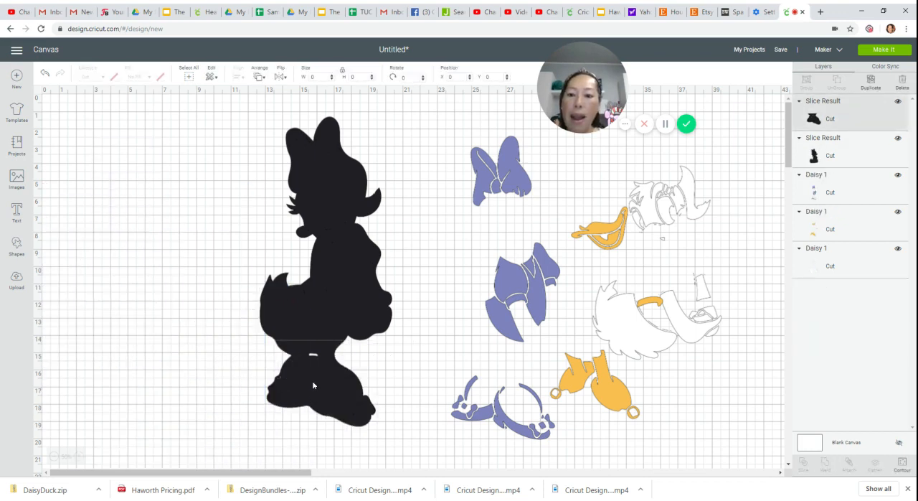
# - Move the sliced feet piece to the left of the silhouette and hide all its contours
pyautogui.moveTo(313, 386); pyautogui.dragTo(137, 343)
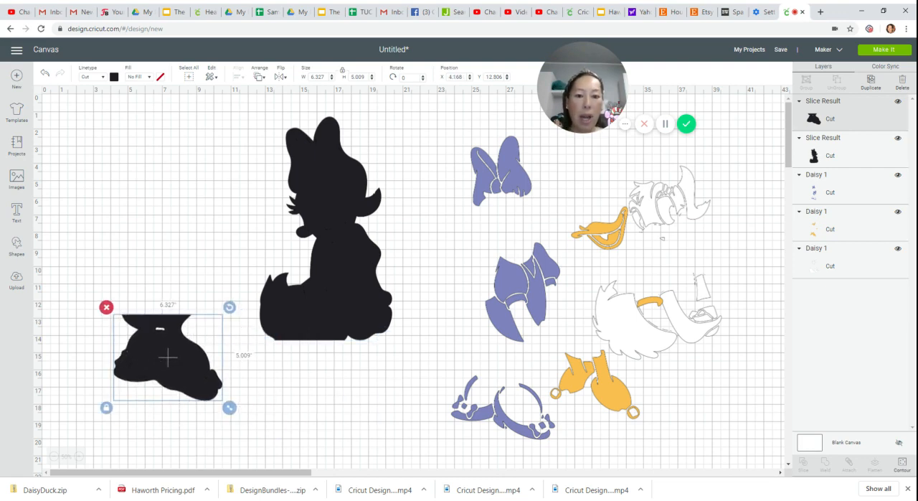
pyautogui.click(900, 465)
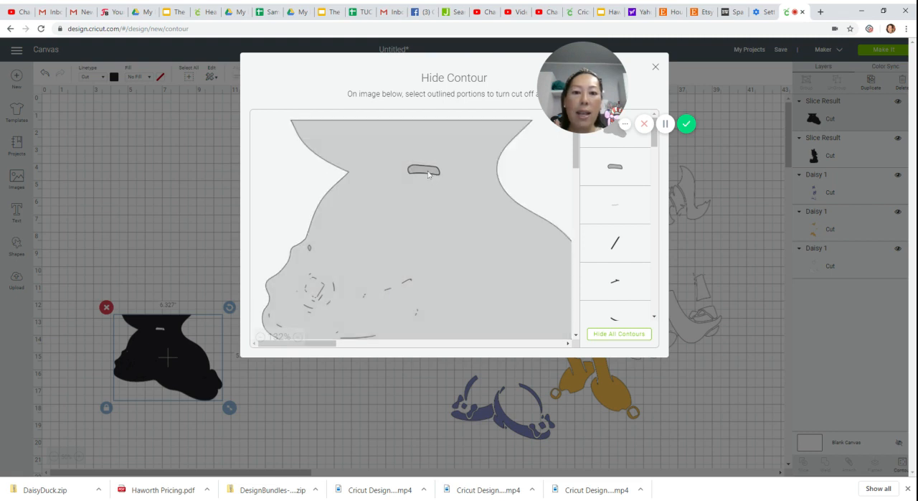
pyautogui.click(612, 335)
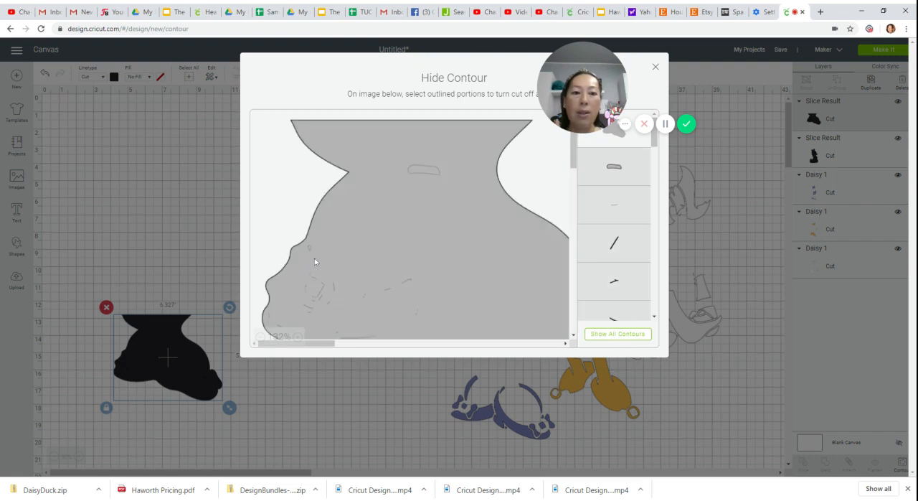
pyautogui.scroll(-3, 395, 293)
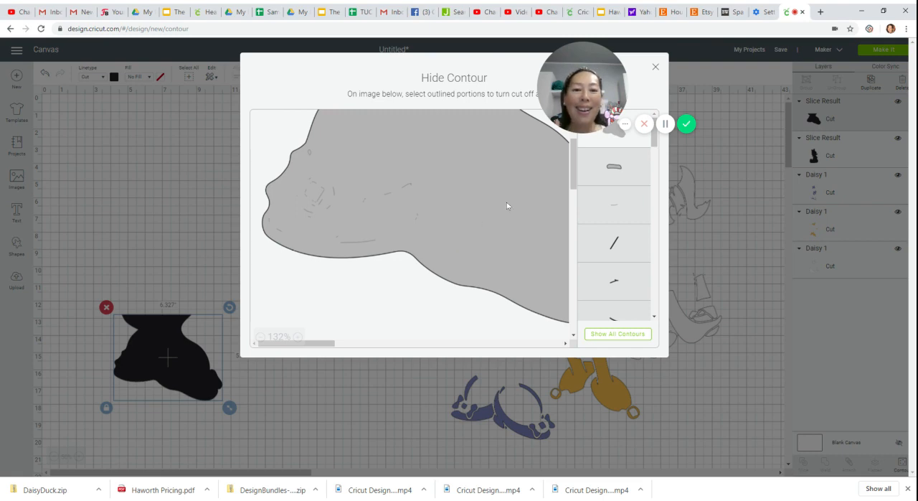
pyautogui.click(656, 67)
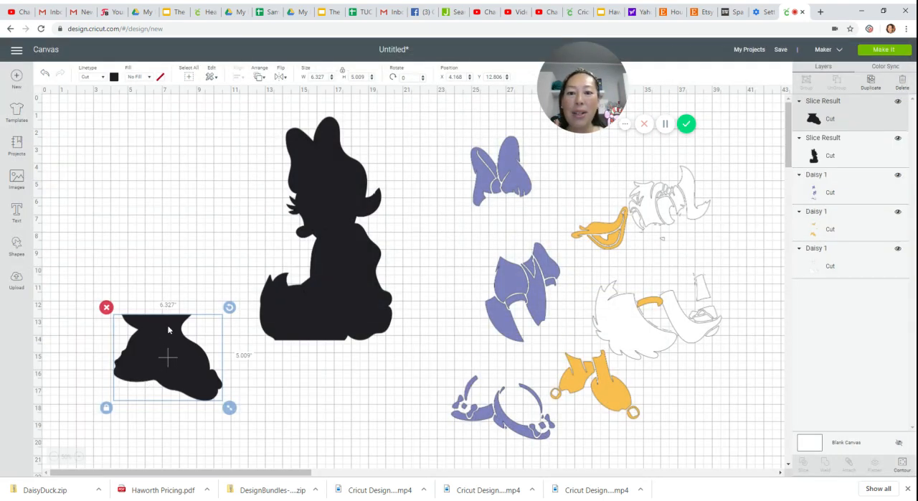
pyautogui.moveTo(169, 329); pyautogui.dragTo(184, 357)
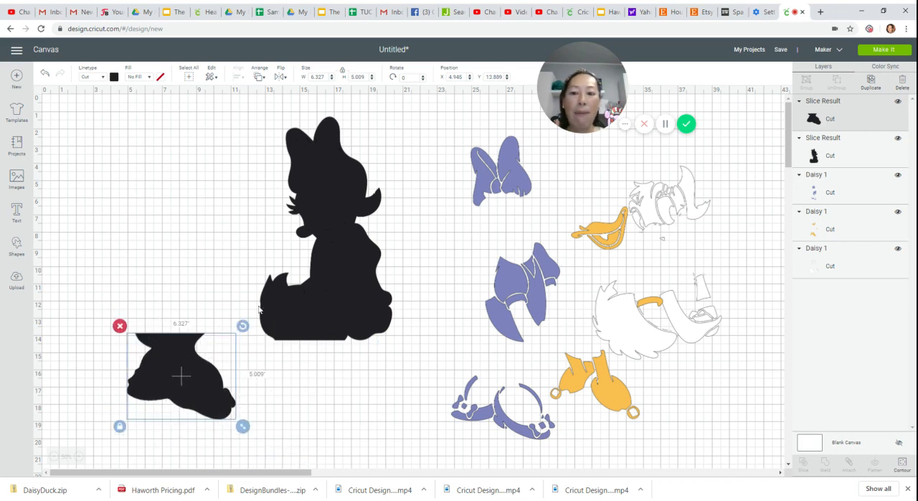
# - Undo the feet slice and its cleanup back to the intact silhouette with the square and the reference copy of Daisy
pyautogui.click(304, 234)
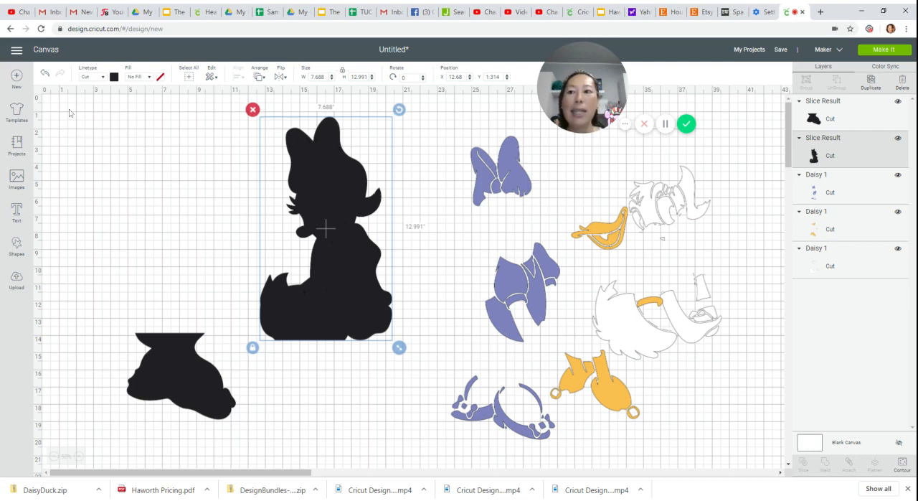
pyautogui.click(45, 74)
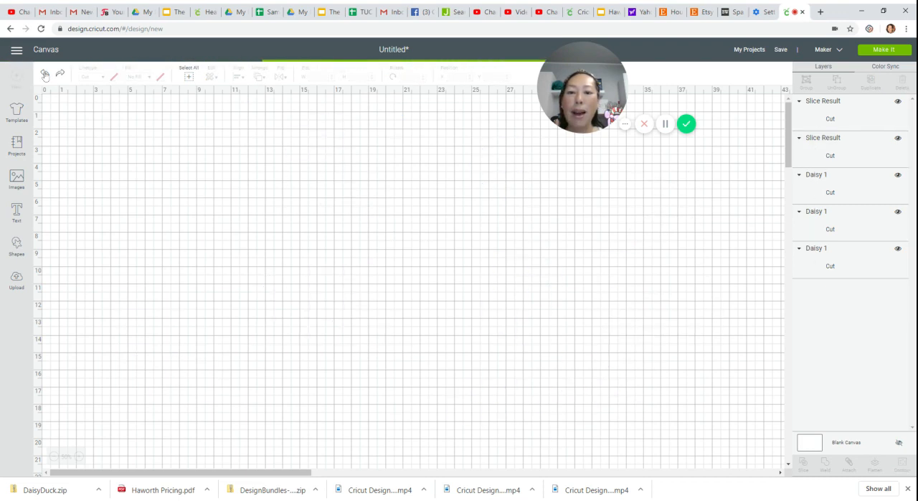
pyautogui.click(45, 75)
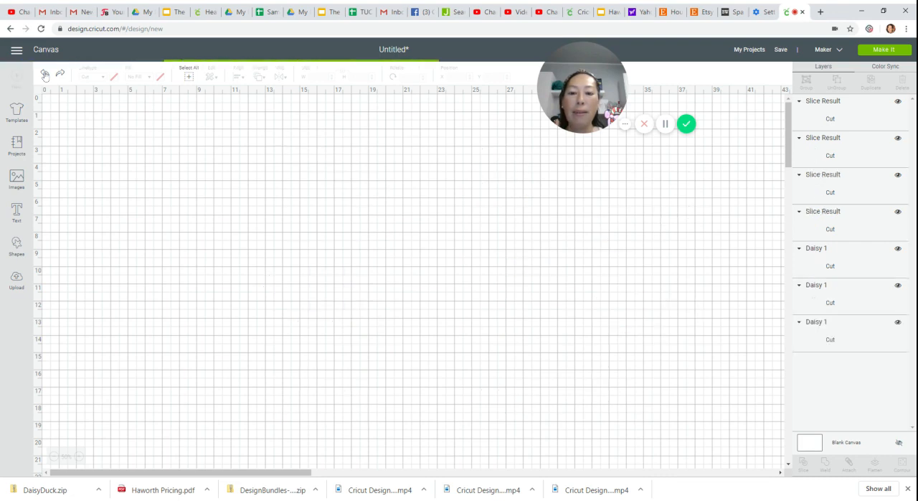
pyautogui.click(44, 75)
pyautogui.click(44, 75)
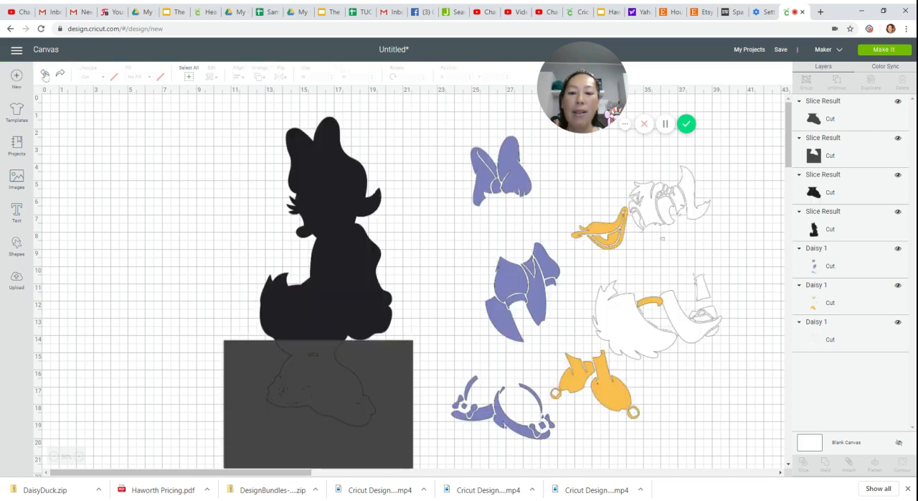
pyautogui.click(44, 75)
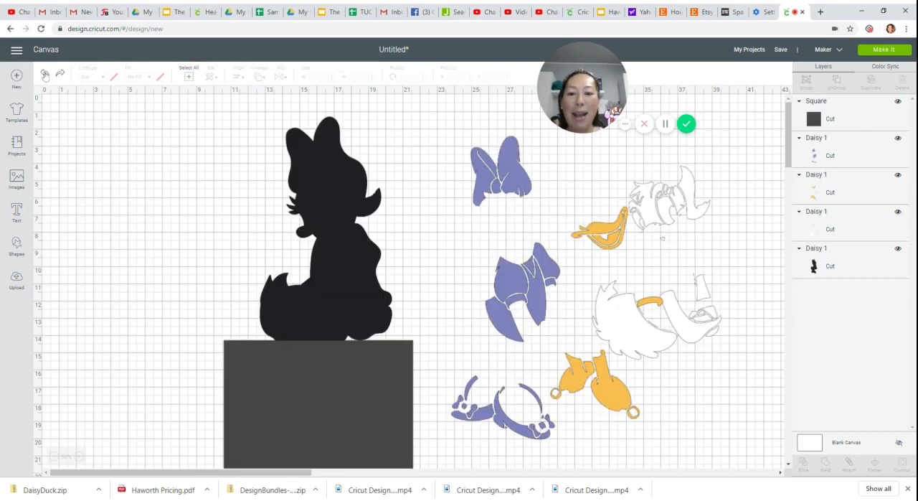
pyautogui.click(45, 75)
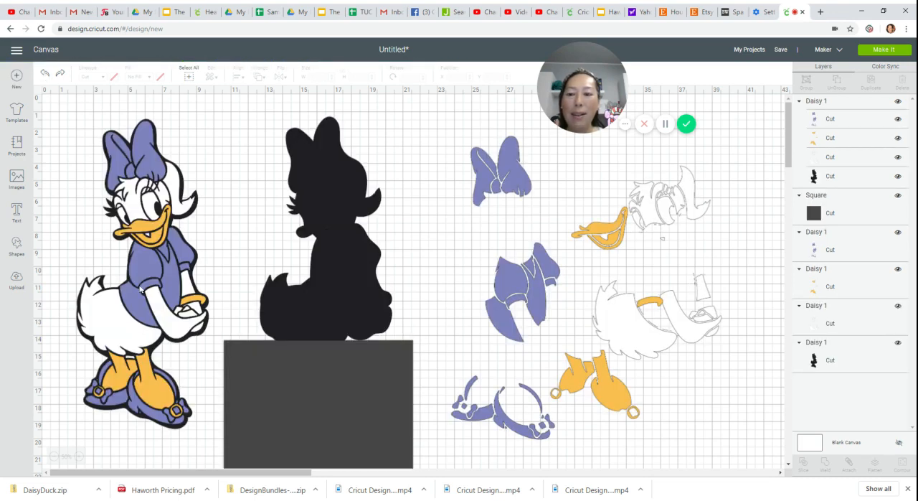
# - Overlay the reference copy on the silhouette and raise the square so its top edge crosses the shirt at Y about 9.83 inches
pyautogui.moveTo(389, 416); pyautogui.dragTo(393, 371)
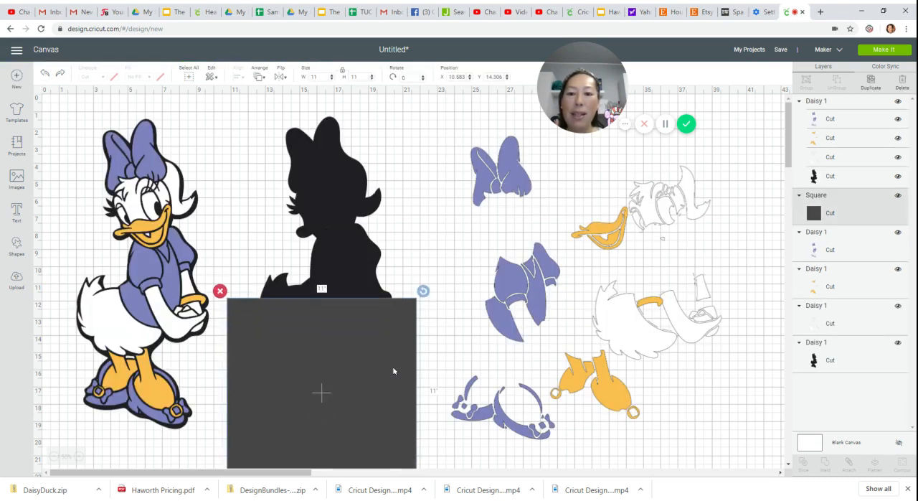
pyautogui.click(154, 274)
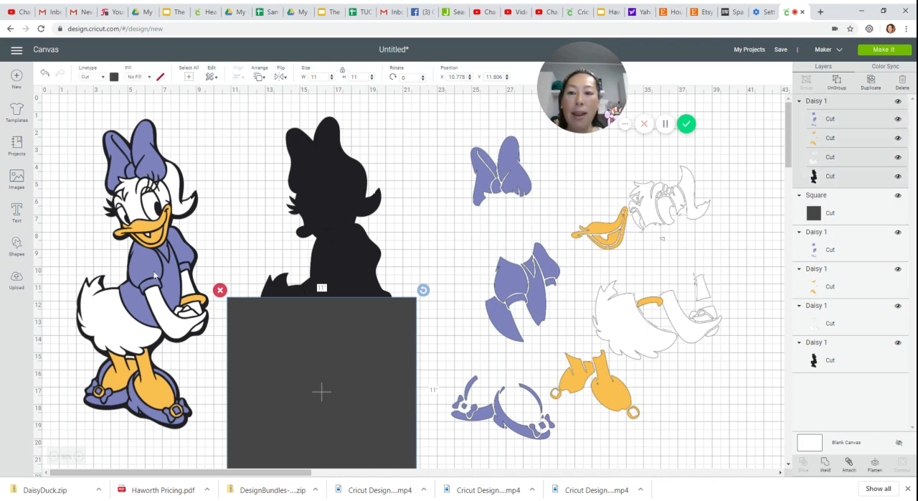
pyautogui.moveTo(155, 274); pyautogui.dragTo(324, 281)
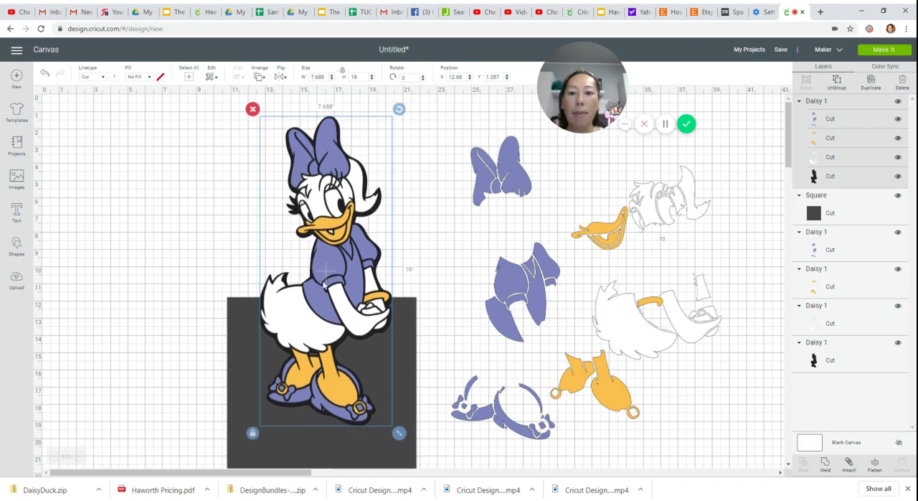
pyautogui.click(362, 451)
pyautogui.moveTo(362, 451); pyautogui.dragTo(363, 415)
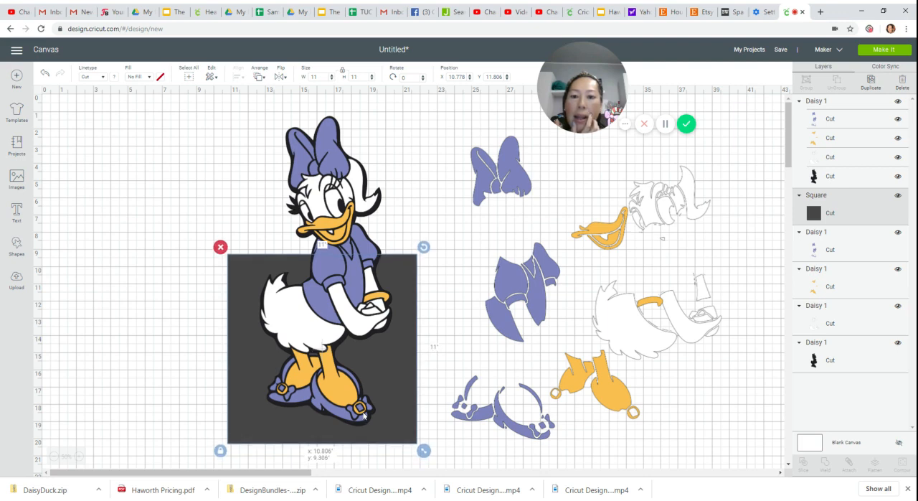
pyautogui.moveTo(364, 415); pyautogui.dragTo(364, 424)
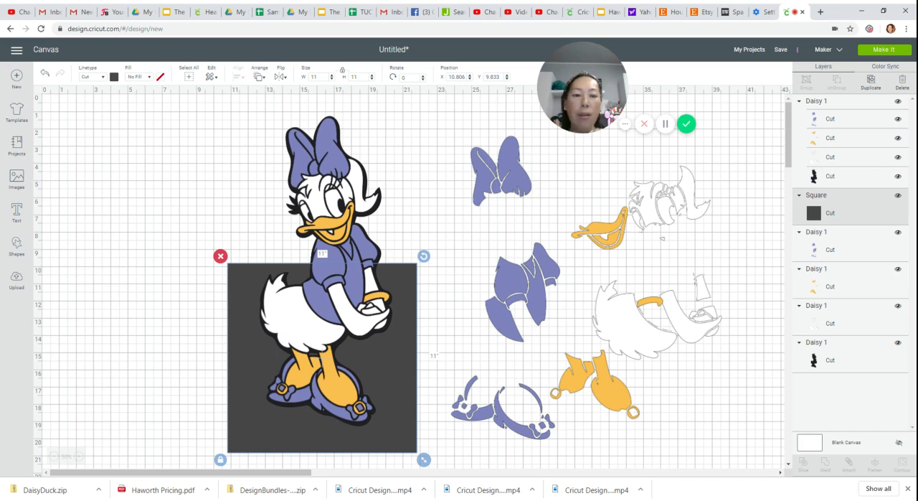
# - Delete the reference copy and slice the black silhouette with the square
pyautogui.moveTo(340, 215); pyautogui.dragTo(322, 338)
pyautogui.click(77, 134)
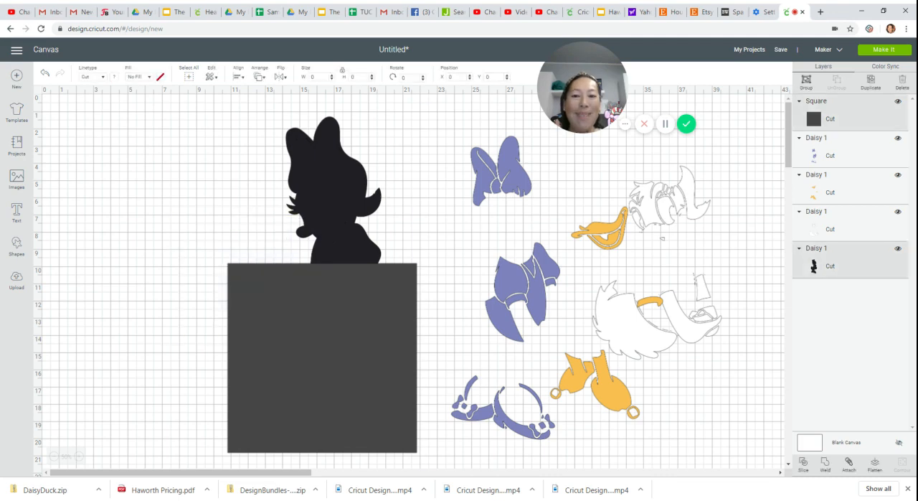
pyautogui.click(804, 461)
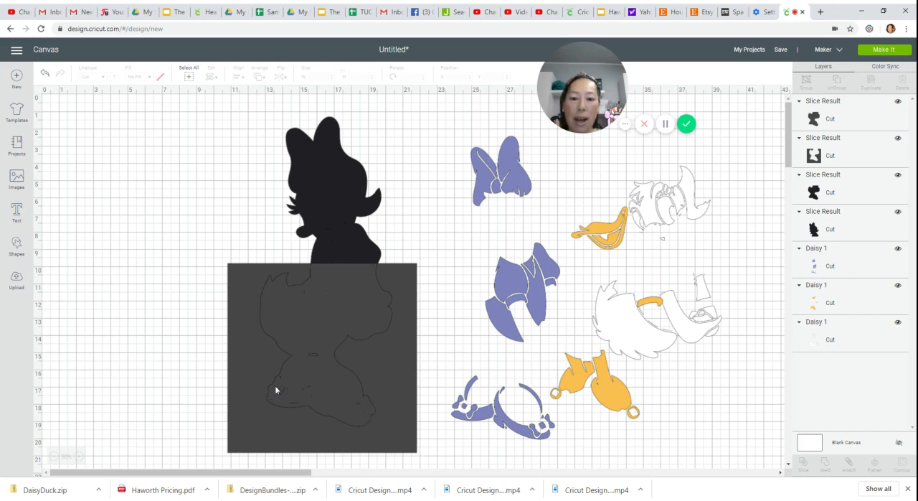
# - Delete the leftover square and the duplicate lower-body piece, and move the remaining lower-body piece to the left of the upper piece
pyautogui.moveTo(334, 313); pyautogui.dragTo(76, 272)
pyautogui.click(141, 261)
pyautogui.click(82, 239)
pyautogui.moveTo(358, 307); pyautogui.dragTo(192, 308)
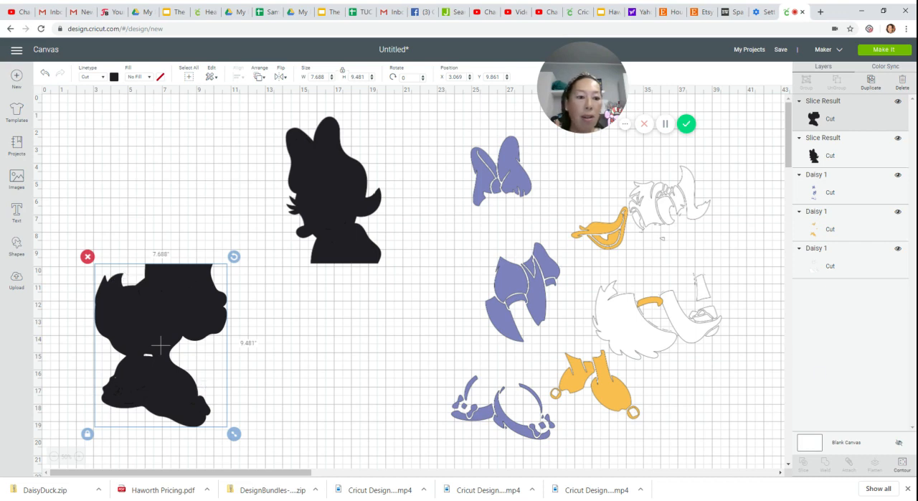
# - Hide all contours of the lower-body piece, including the small gap between the legs
pyautogui.click(901, 466)
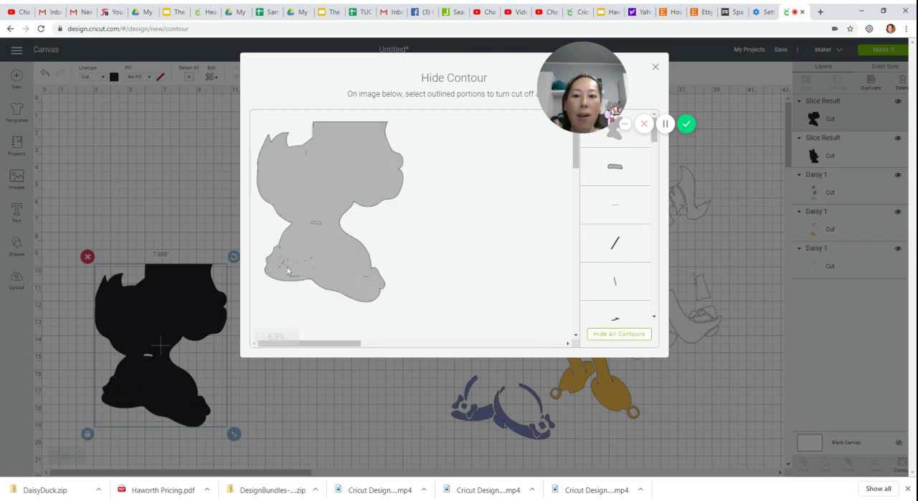
pyautogui.click(637, 336)
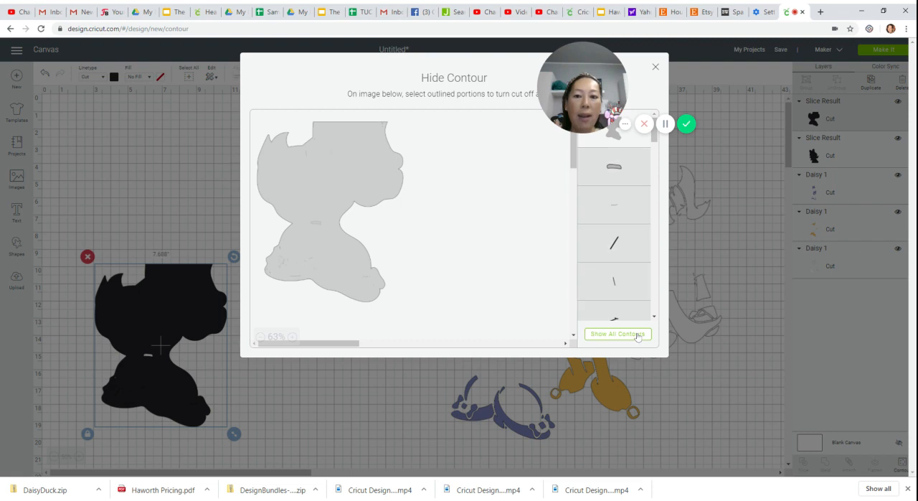
pyautogui.click(316, 223)
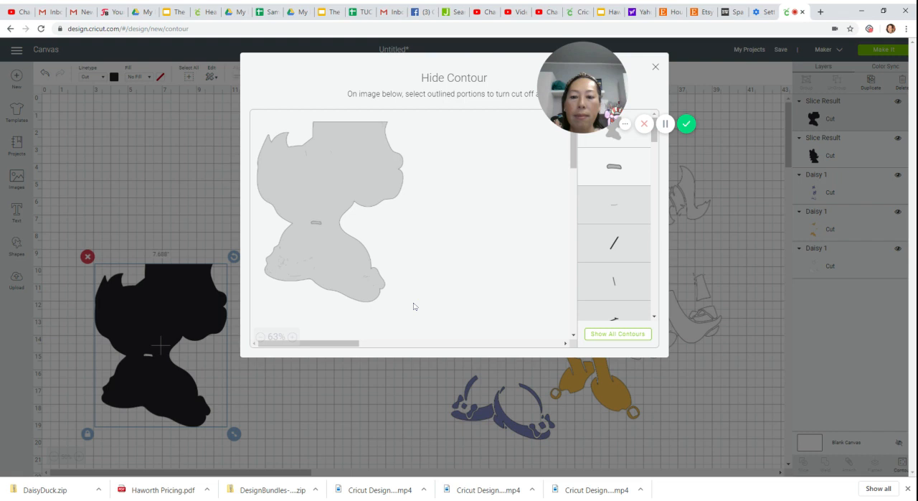
pyautogui.click(315, 224)
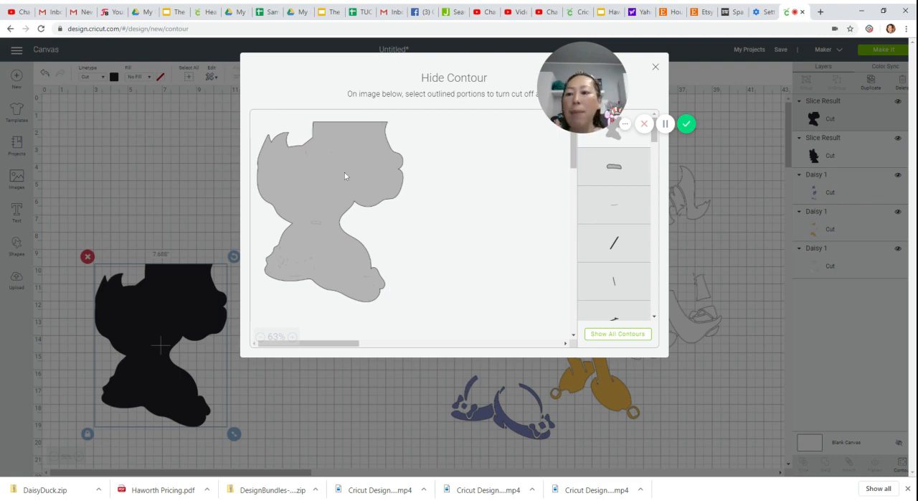
pyautogui.click(654, 68)
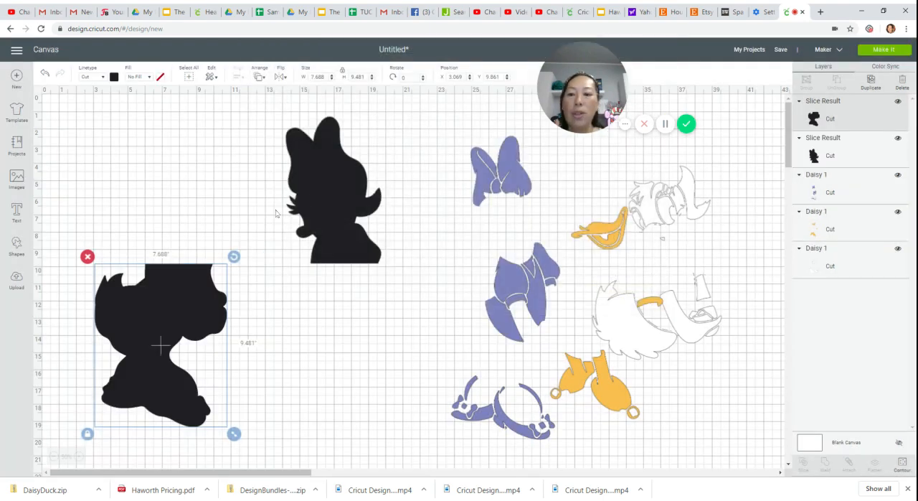
# - Insert the uploaded full Daisy Duck image again and place it over the upper silhouette piece as a reference
pyautogui.click(16, 281)
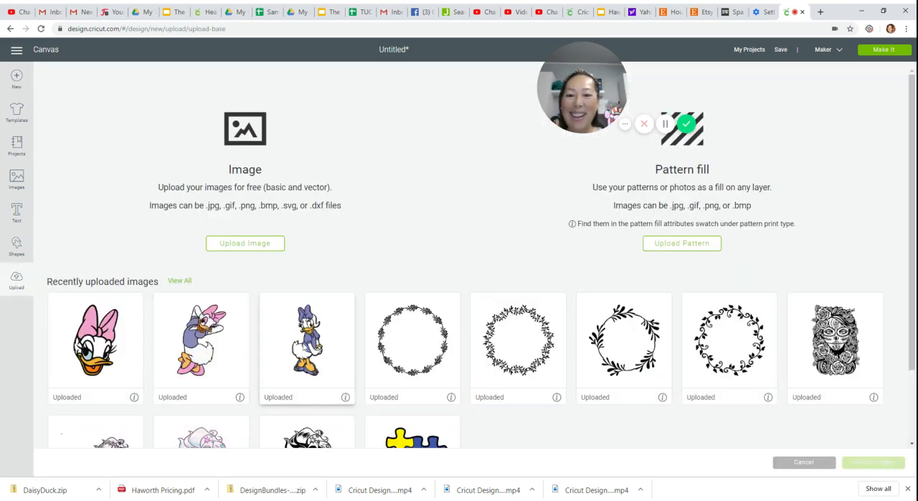
pyautogui.click(307, 337)
pyautogui.click(868, 463)
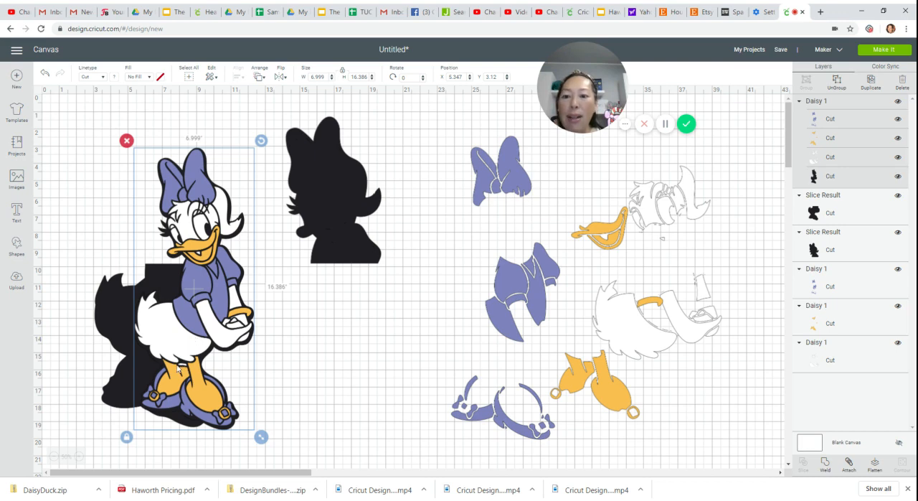
pyautogui.moveTo(187, 366); pyautogui.dragTo(310, 382)
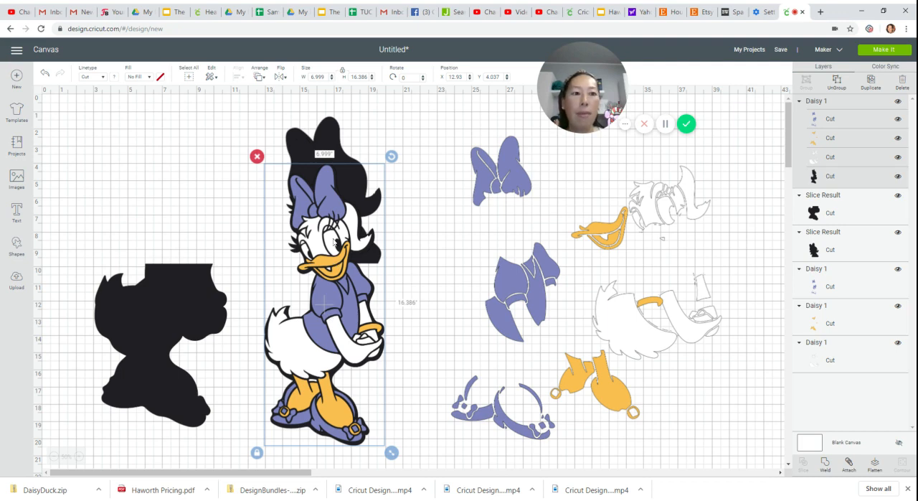
# - Examine the contours of the reference image's black layer to locate the gap between the legs, and delete the reference image
pyautogui.click(835, 179)
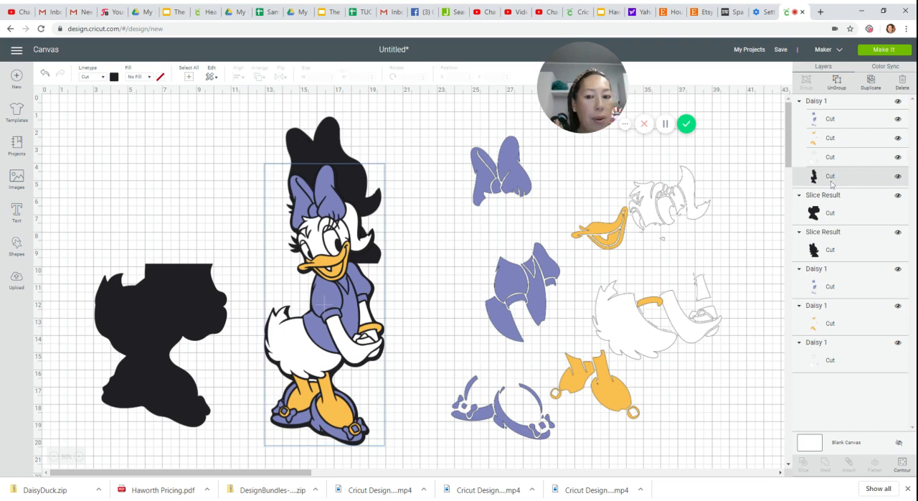
pyautogui.click(901, 463)
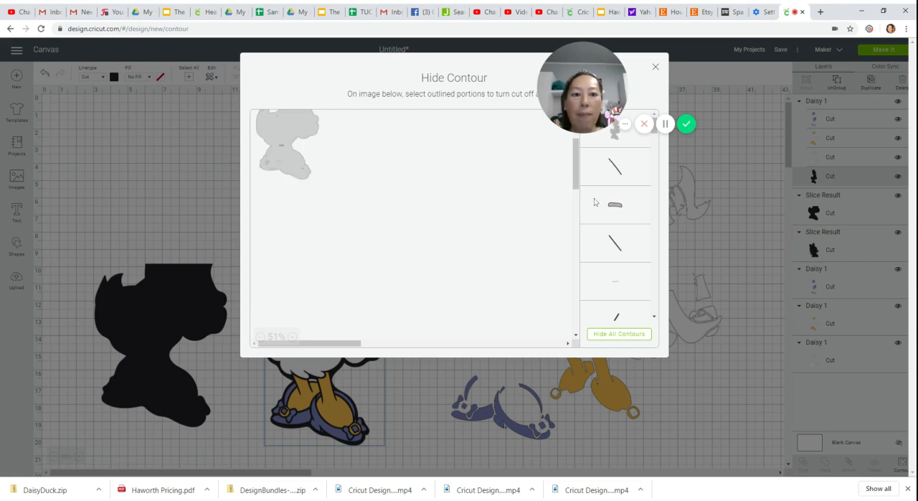
pyautogui.click(655, 67)
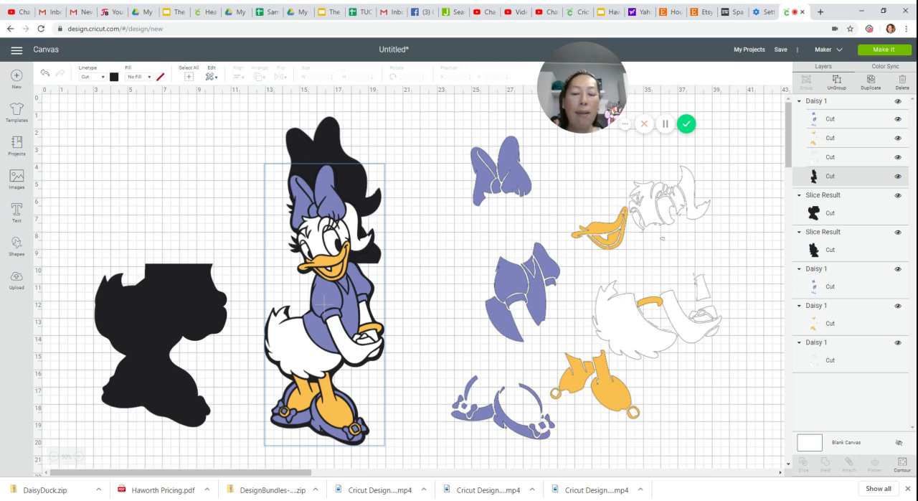
pyautogui.moveTo(335, 229); pyautogui.dragTo(324, 269)
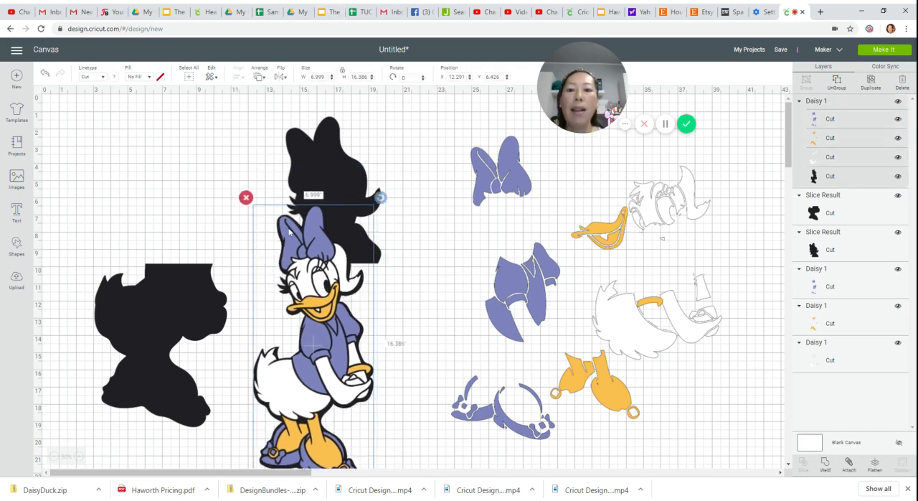
pyautogui.click(246, 197)
# - Hide all contours of the upper silhouette piece with the head and bow
pyautogui.click(309, 188)
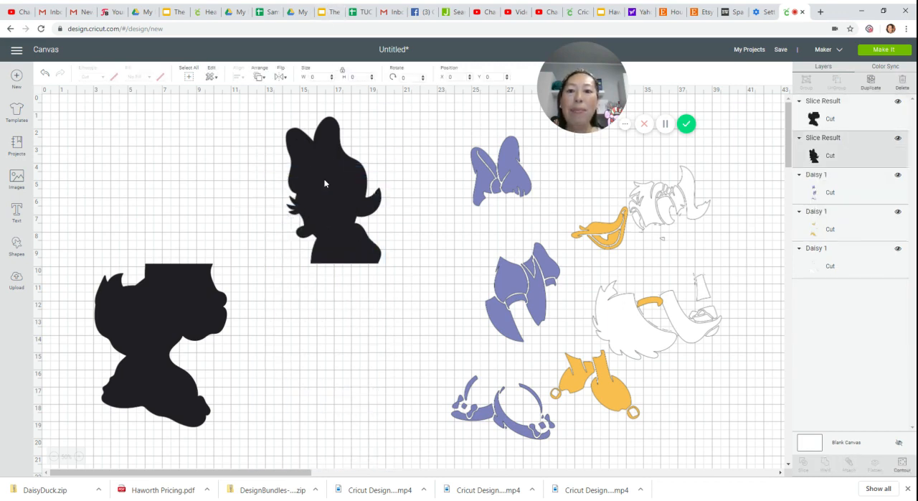
pyautogui.click(900, 461)
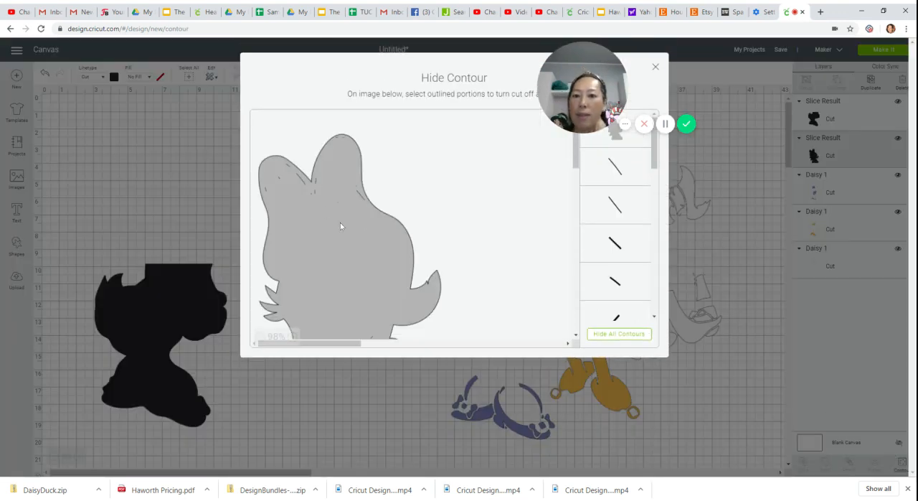
pyautogui.click(621, 334)
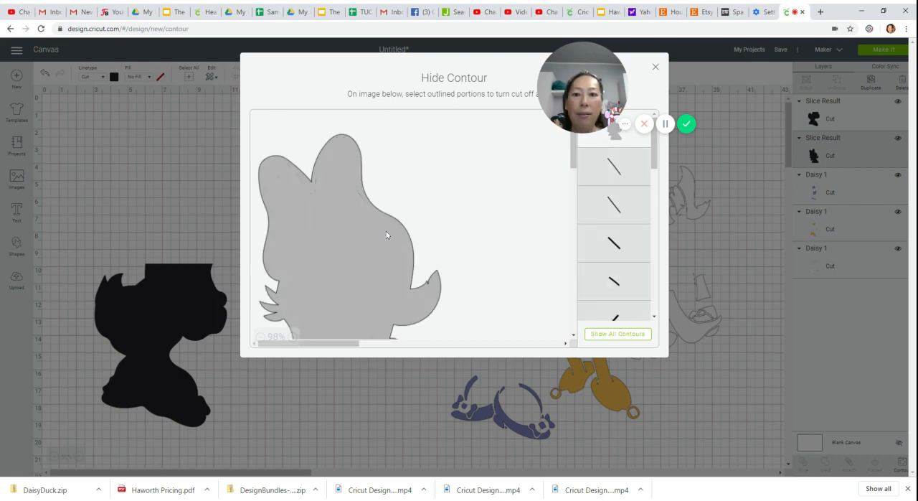
pyautogui.scroll(-2, 398, 231)
pyautogui.scroll(-2, 398, 231)
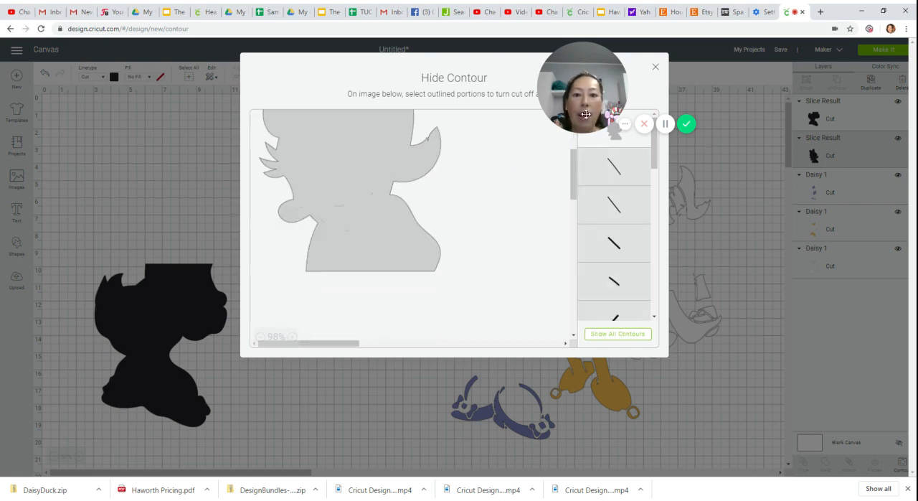
pyautogui.click(655, 69)
# - Place the upper silhouette piece directly above the lower-body piece and move the purple layer closer to the silhouette
pyautogui.moveTo(362, 227); pyautogui.dragTo(201, 231)
pyautogui.moveTo(509, 172); pyautogui.dragTo(390, 181)
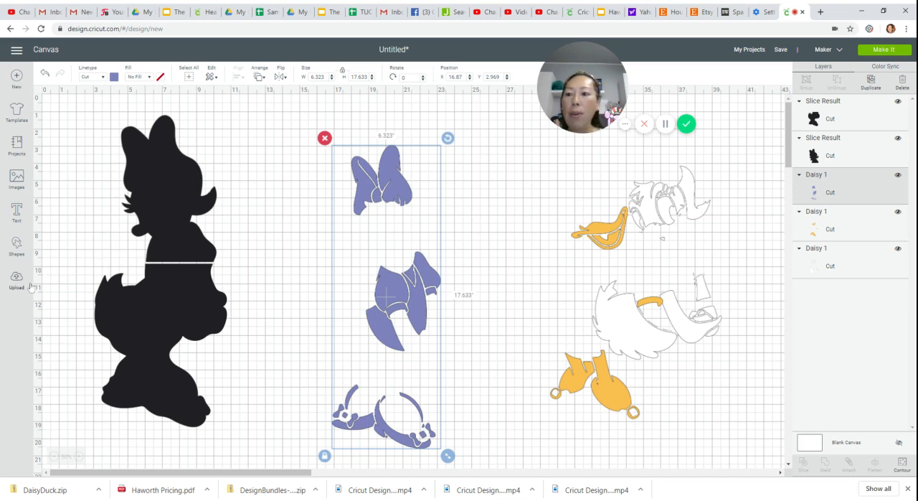
# - Add a square, enlarge it to about 8 by 8 inches beside the purple layer, and duplicate it
pyautogui.click(15, 247)
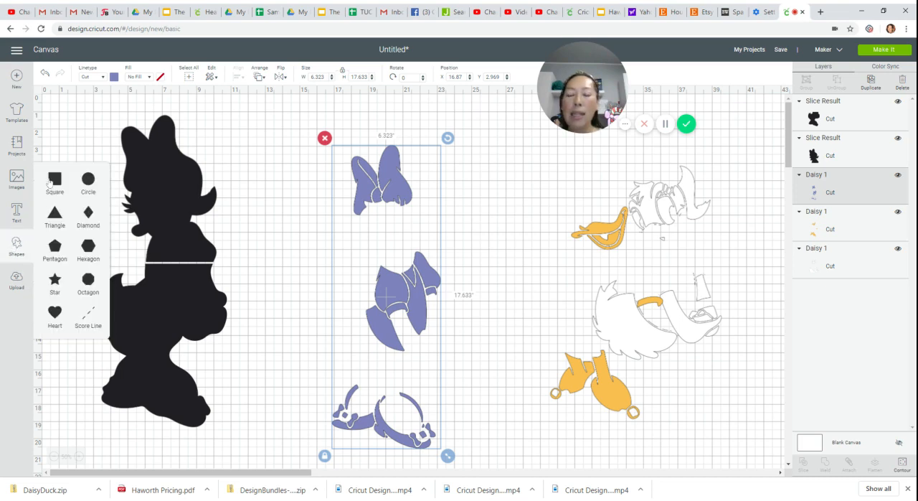
pyautogui.click(55, 180)
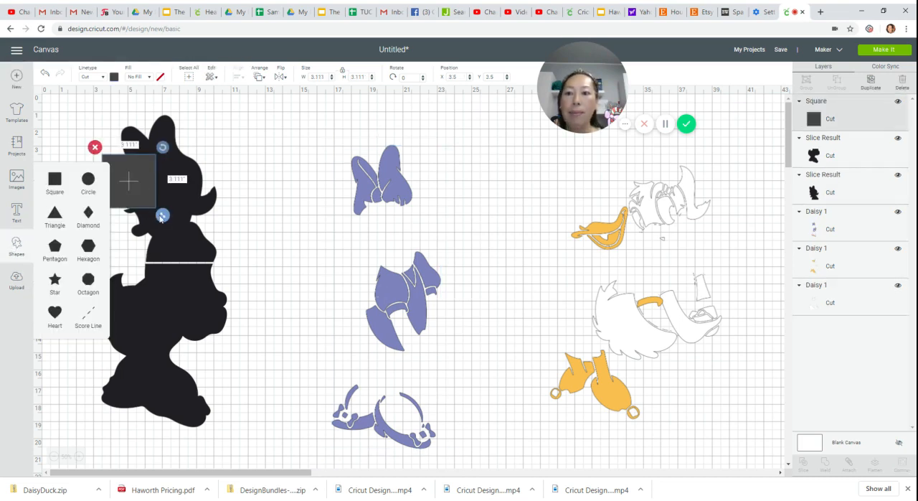
pyautogui.moveTo(162, 214); pyautogui.dragTo(248, 295)
pyautogui.moveTo(207, 228); pyautogui.dragTo(261, 224)
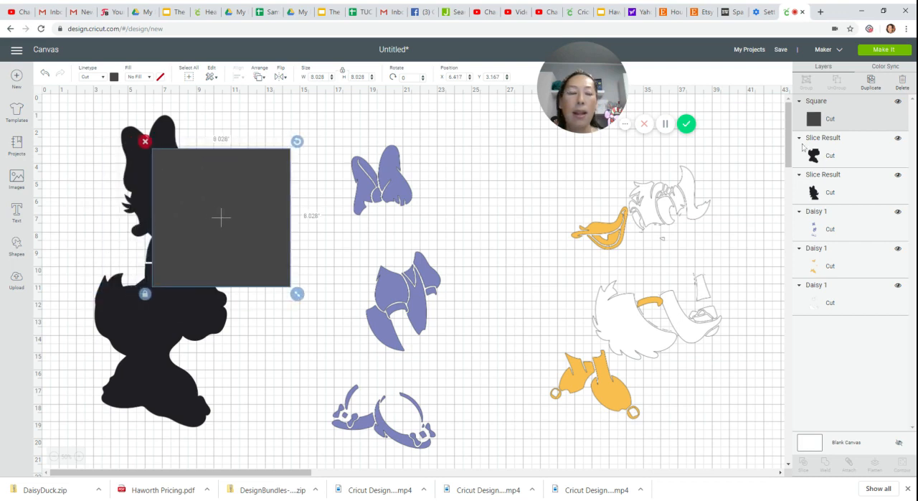
pyautogui.click(871, 82)
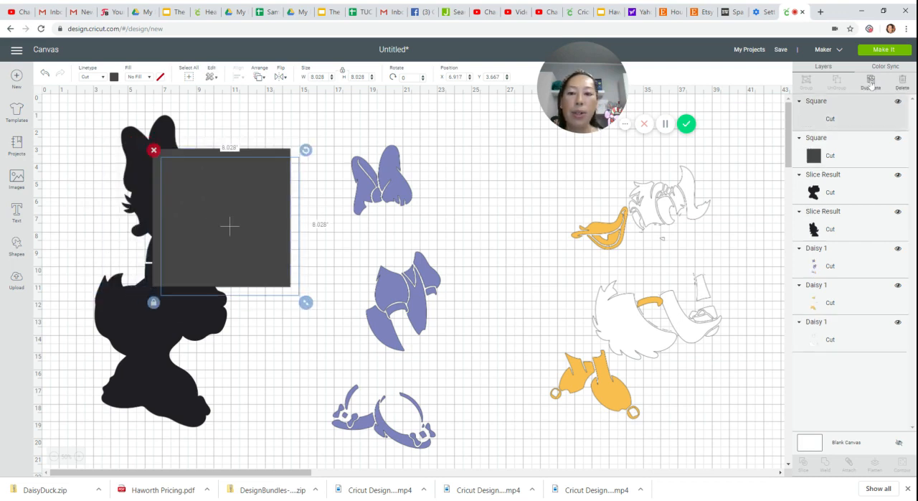
# - Duplicate the square once more, place a copy over the purple layer's hair bow, and slice it with the purple layer
pyautogui.click(871, 82)
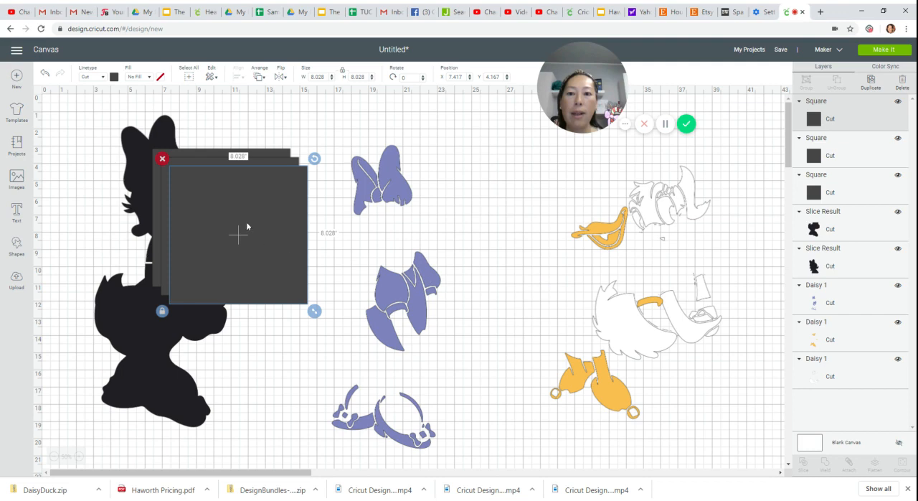
pyautogui.moveTo(246, 226); pyautogui.dragTo(410, 146)
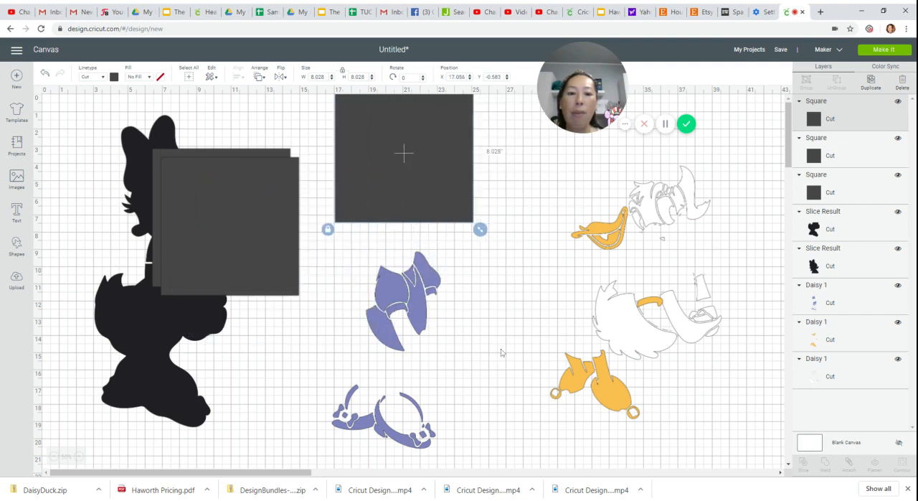
pyautogui.moveTo(466, 380); pyautogui.dragTo(393, 178)
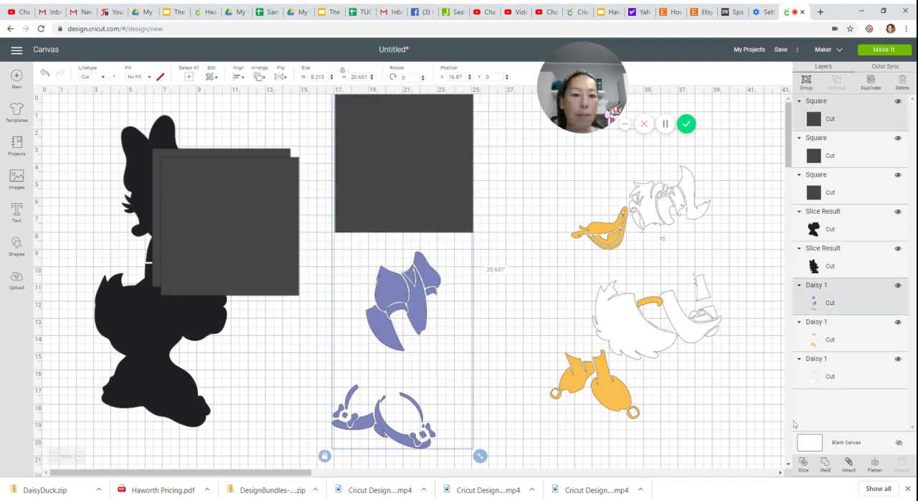
pyautogui.click(803, 463)
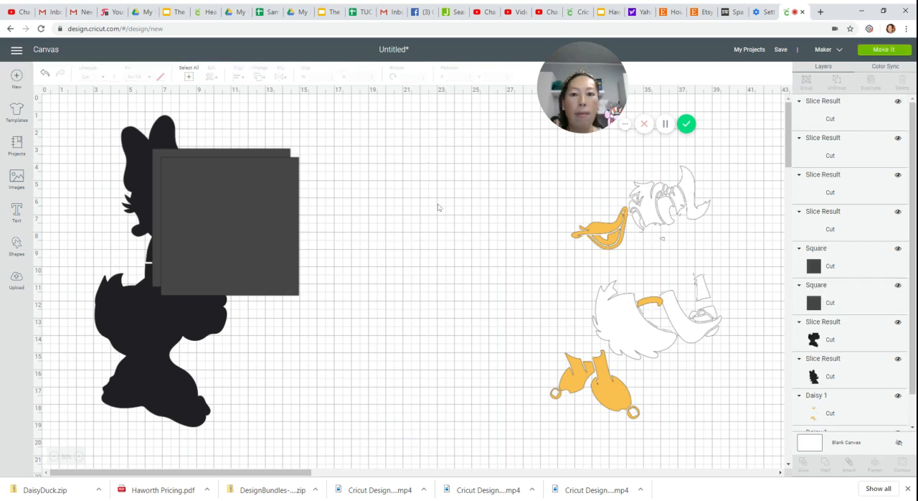
# - Delete the leftover square and dark bow cutouts from the slice, and move the purple bow piece aside
pyautogui.moveTo(422, 150); pyautogui.dragTo(449, 219)
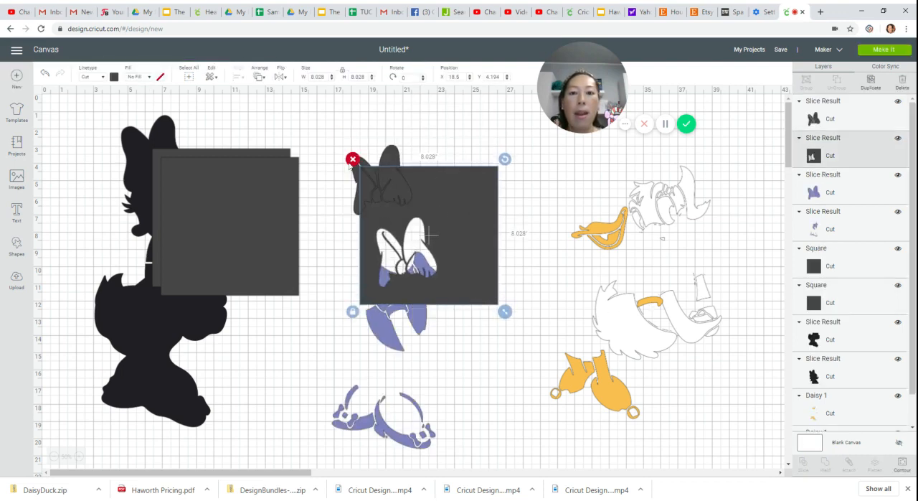
pyautogui.press('Delete')
pyautogui.moveTo(386, 170); pyautogui.dragTo(486, 206)
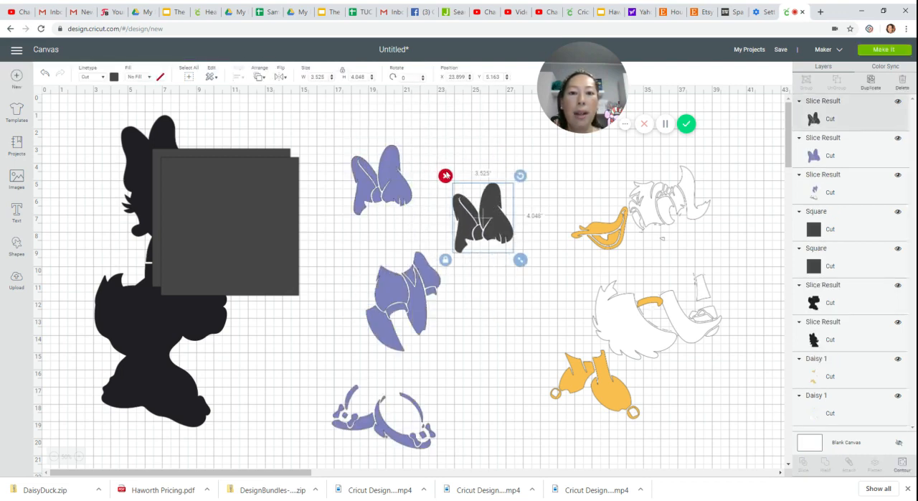
pyautogui.click(446, 175)
pyautogui.moveTo(412, 185); pyautogui.dragTo(459, 161)
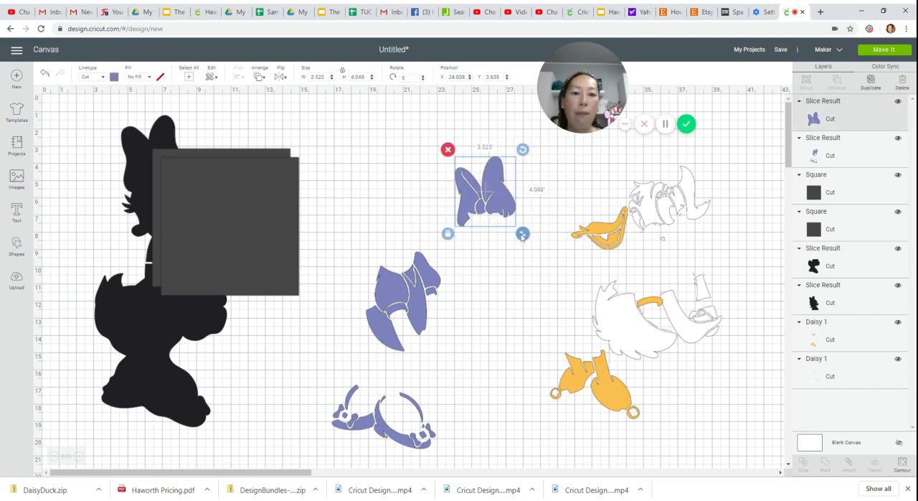
pyautogui.moveTo(500, 200); pyautogui.dragTo(517, 200)
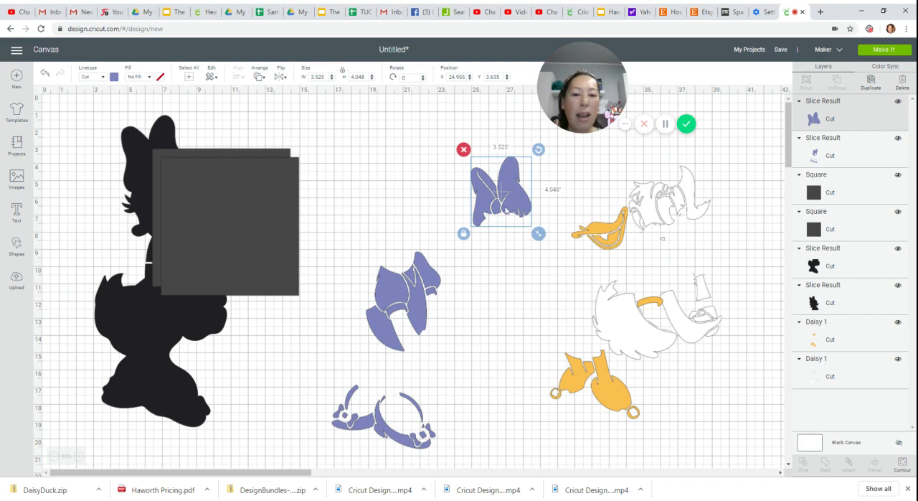
# - Move the remaining purple layer up, cover its dress section with a square, and slice the two
pyautogui.moveTo(422, 318); pyautogui.dragTo(420, 273)
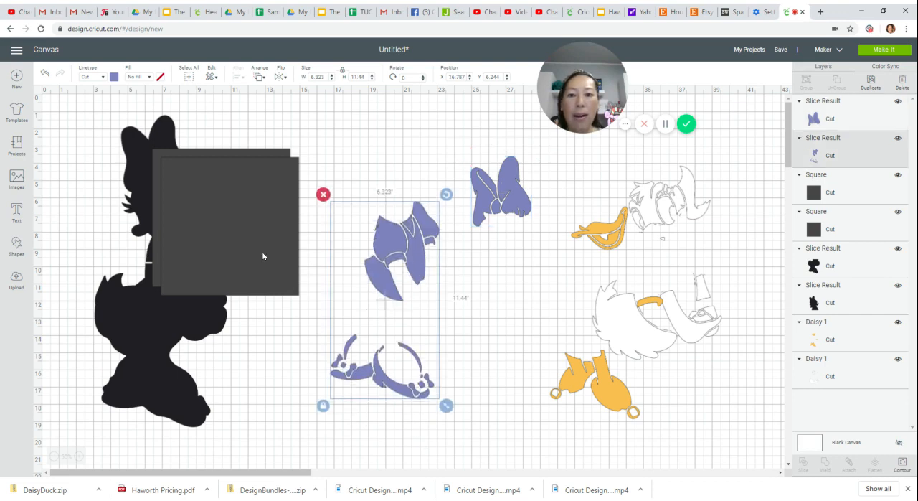
pyautogui.moveTo(262, 256); pyautogui.dragTo(409, 280)
pyautogui.moveTo(437, 449); pyautogui.dragTo(384, 250)
pyautogui.click(803, 464)
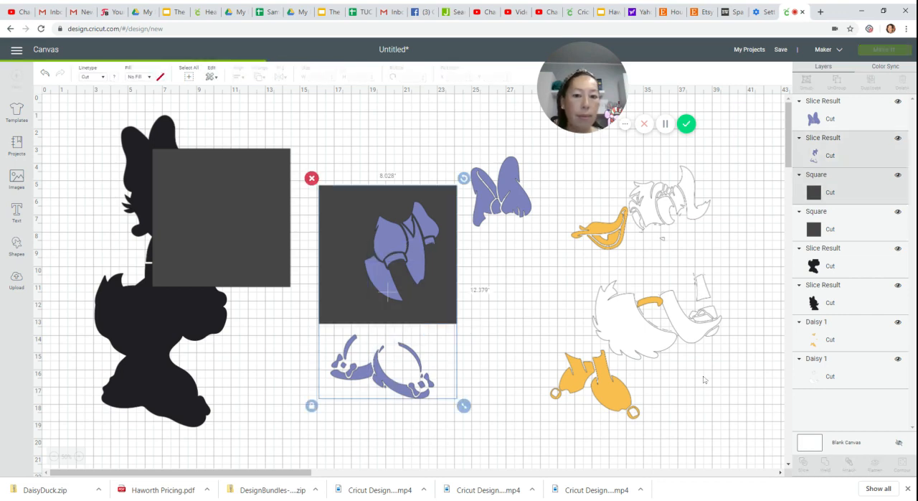
# - Separate the purple dress and shoe pieces from the slice results and delete the leftover square cutouts
pyautogui.moveTo(410, 286); pyautogui.dragTo(542, 322)
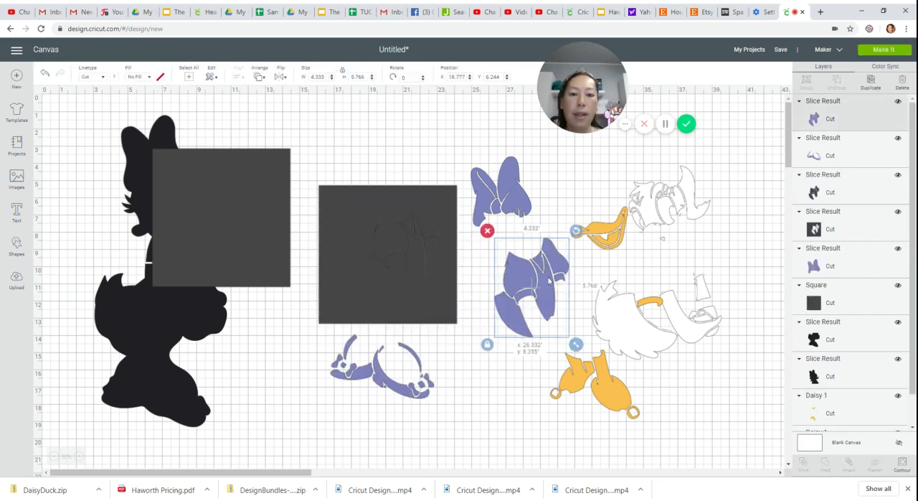
pyautogui.click(486, 414)
pyautogui.moveTo(486, 414); pyautogui.dragTo(473, 421)
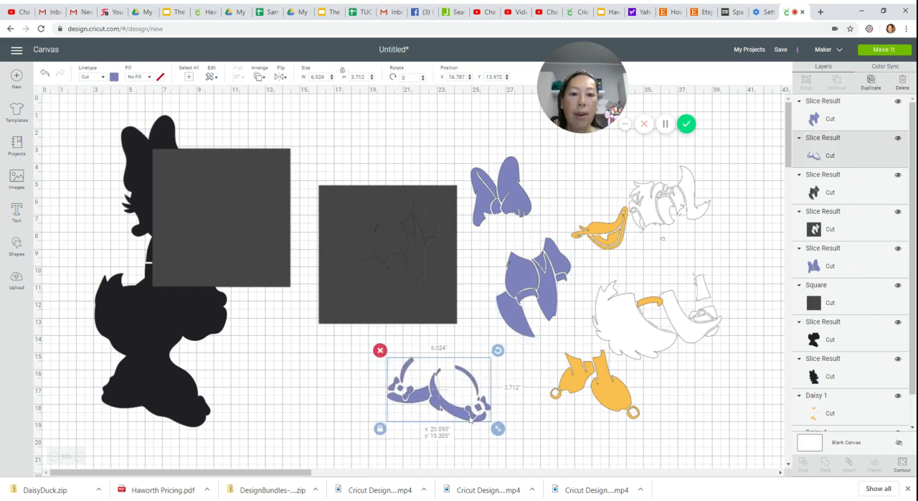
pyautogui.moveTo(344, 139); pyautogui.dragTo(446, 327)
pyautogui.press('Delete')
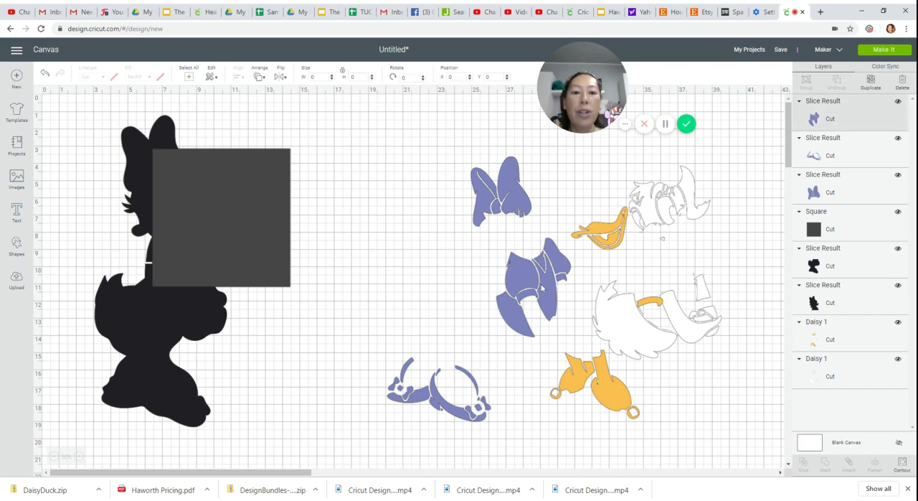
# - Move the spare square onto the black silhouette and place the purple dress piece just beside it
pyautogui.moveTo(539, 304); pyautogui.dragTo(404, 276)
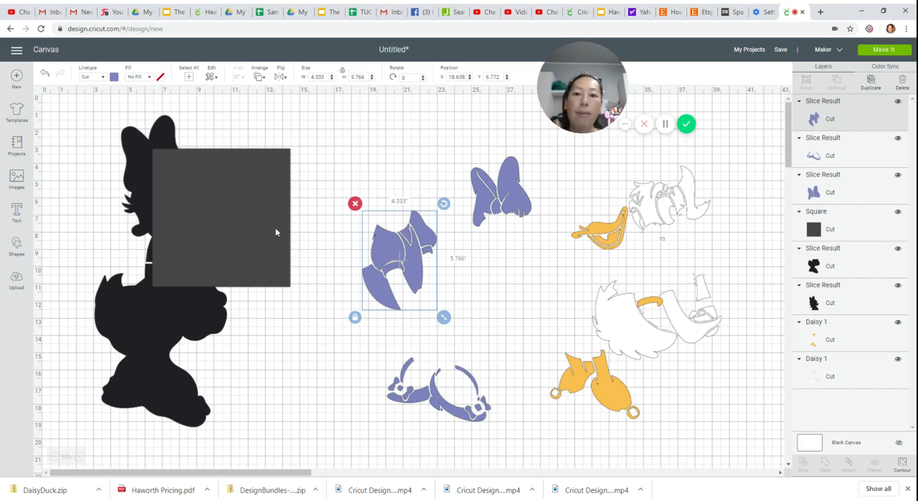
pyautogui.moveTo(276, 232); pyautogui.dragTo(197, 232)
pyautogui.moveTo(386, 251); pyautogui.dragTo(324, 195)
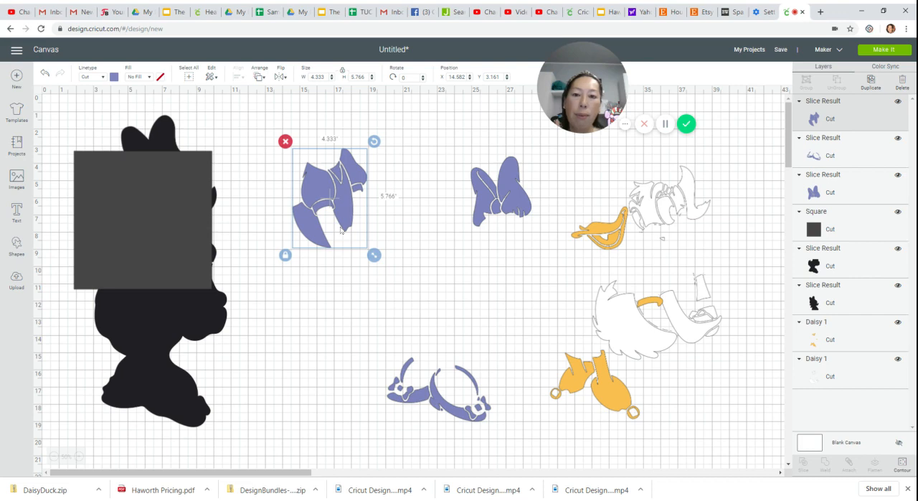
pyautogui.moveTo(342, 230); pyautogui.dragTo(322, 230)
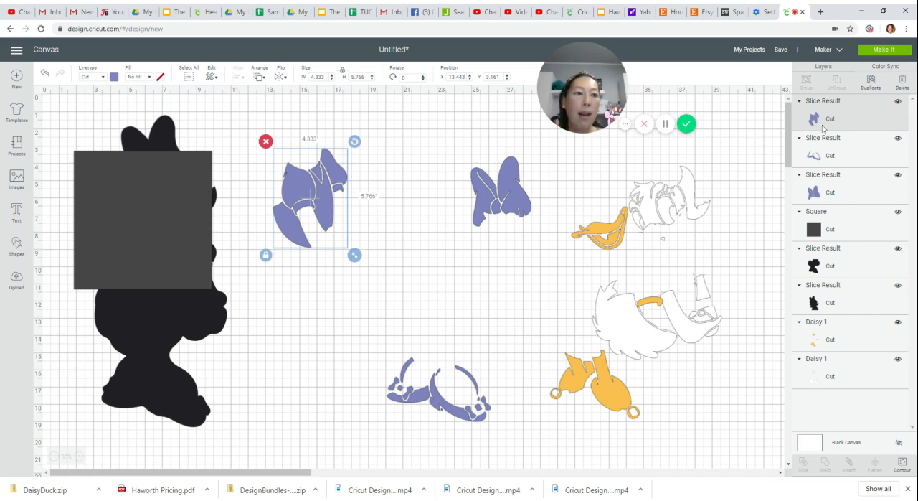
# - Make six duplicates of the purple dress piece
pyautogui.click(871, 82)
pyautogui.click(870, 82)
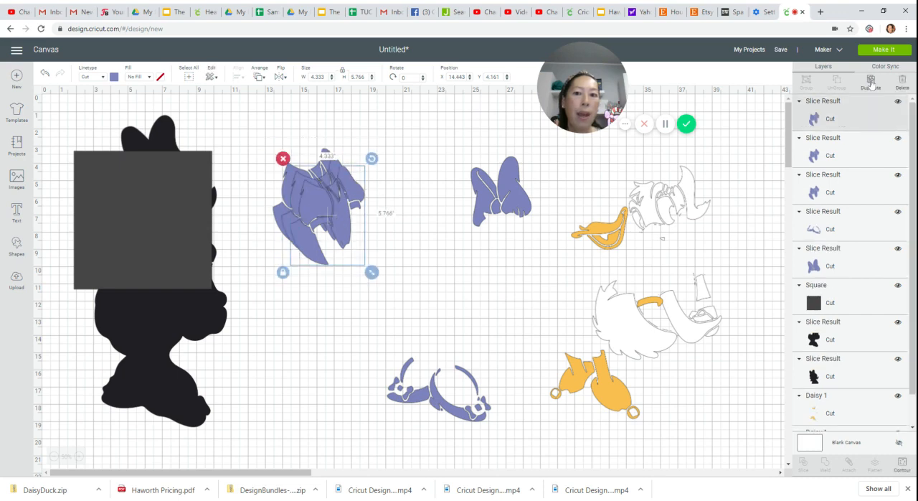
pyautogui.click(871, 82)
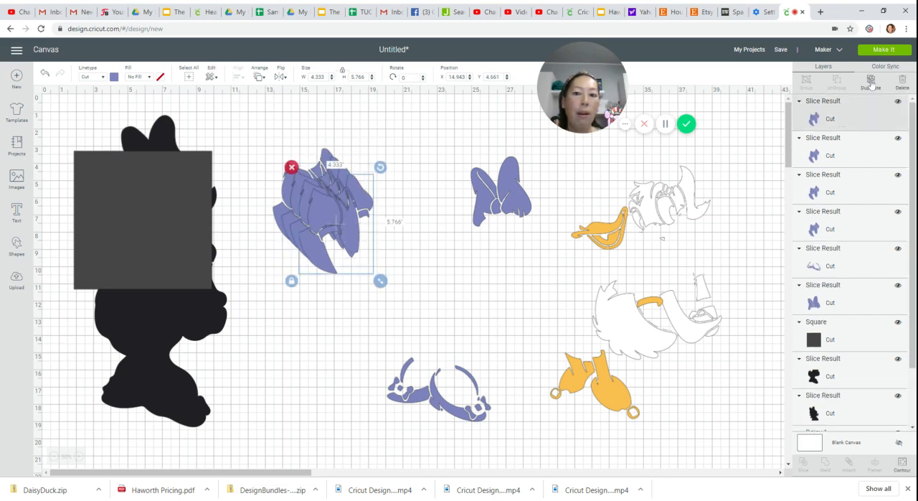
pyautogui.click(871, 81)
pyautogui.click(871, 82)
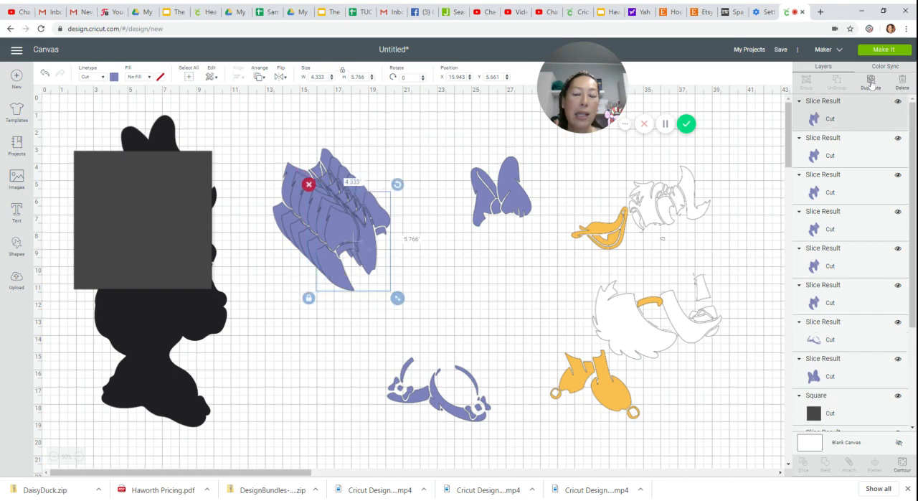
pyautogui.click(871, 82)
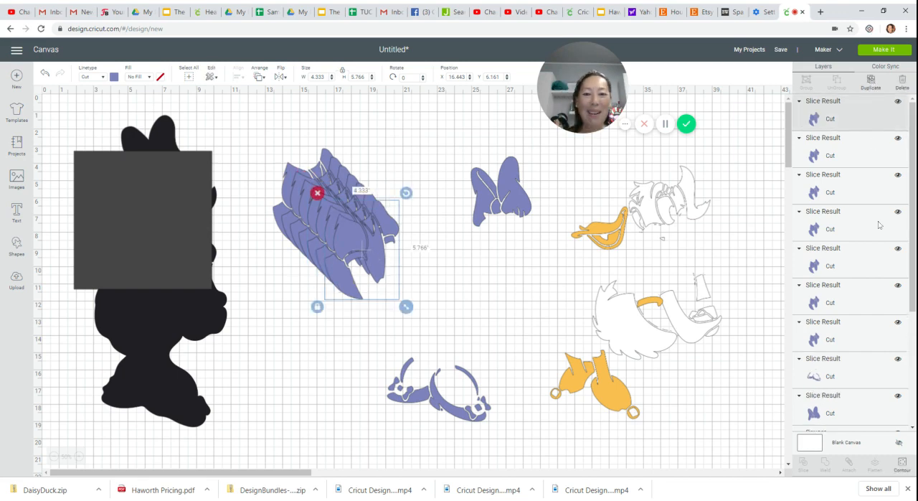
# - Hide every contour of the front dress copy except the lower curved panel, and move that panel beside the shoes
pyautogui.click(902, 464)
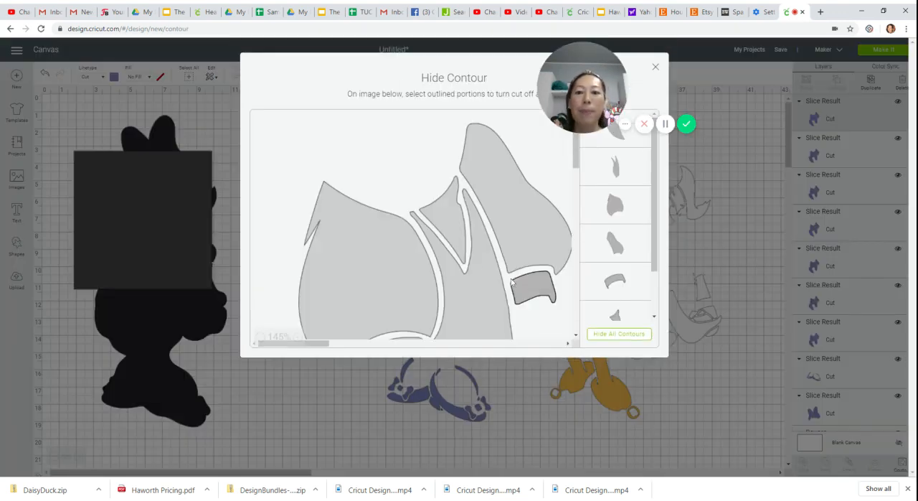
pyautogui.click(619, 333)
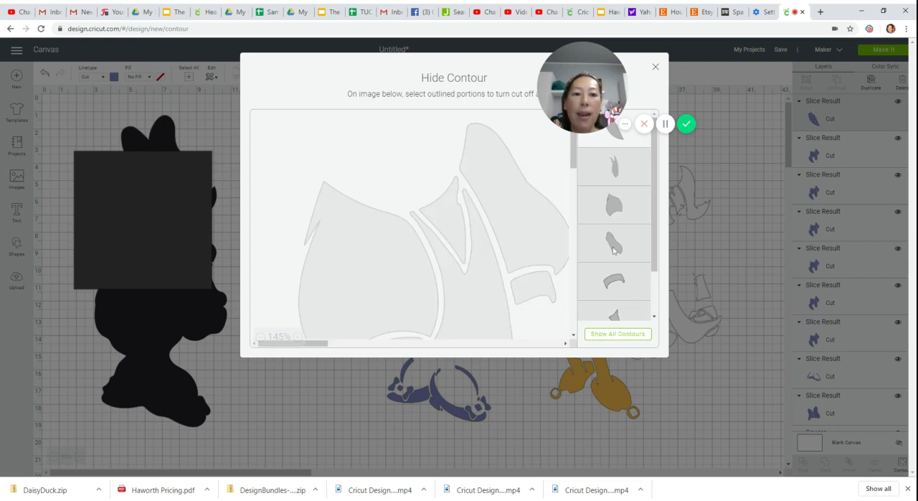
pyautogui.scroll(-2, 613, 249)
pyautogui.moveTo(574, 164); pyautogui.dragTo(574, 203)
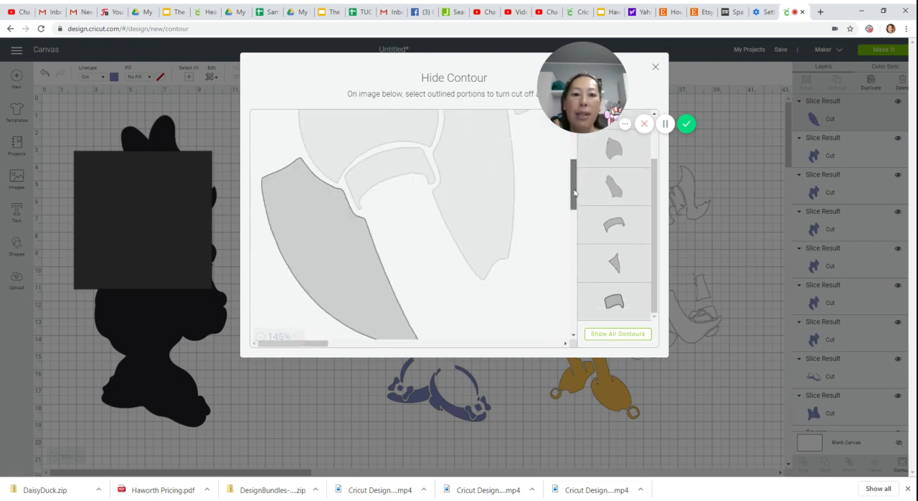
pyautogui.click(655, 67)
pyautogui.moveTo(340, 274); pyautogui.dragTo(501, 370)
# - Reduce the next dress copy to only its large rounded contour and move that piece above the curved panel
pyautogui.click(364, 244)
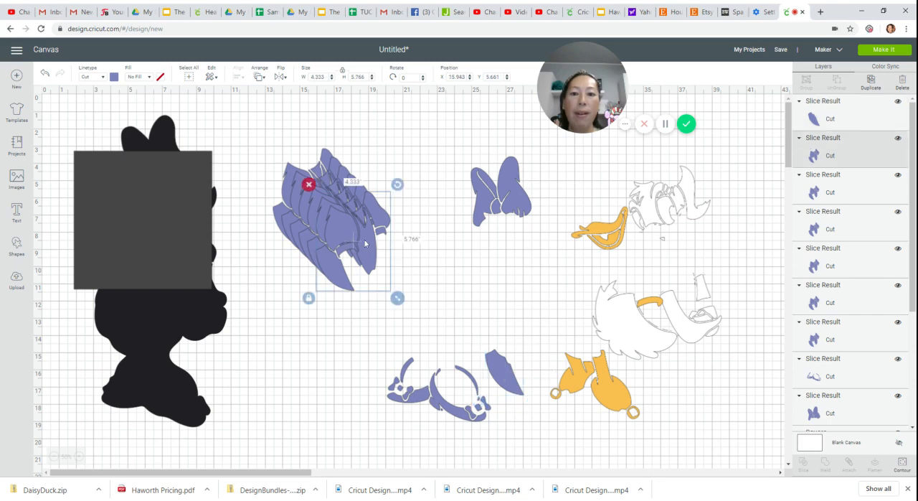
pyautogui.click(903, 463)
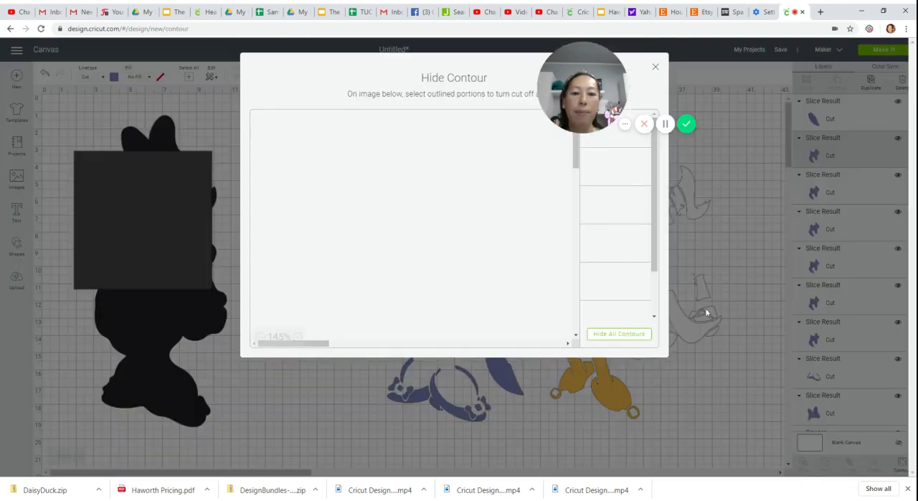
pyautogui.click(633, 334)
pyautogui.scroll(-2, 338, 308)
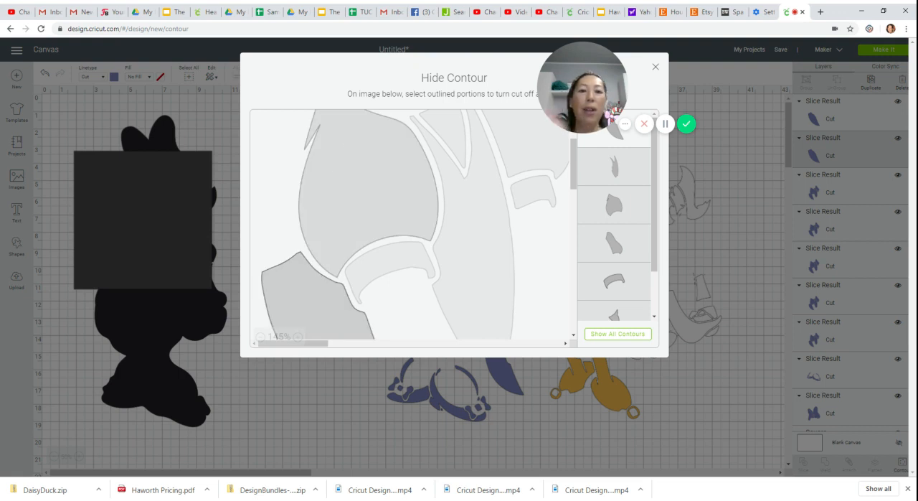
pyautogui.click(346, 146)
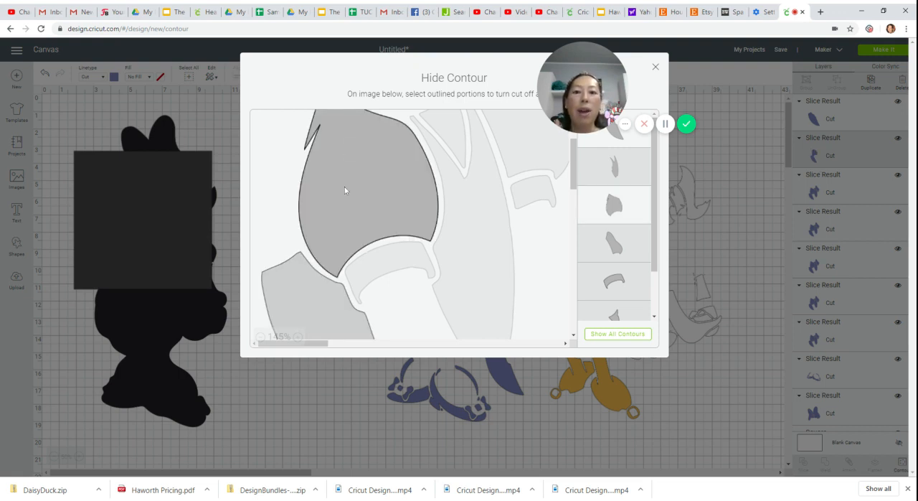
pyautogui.click(319, 307)
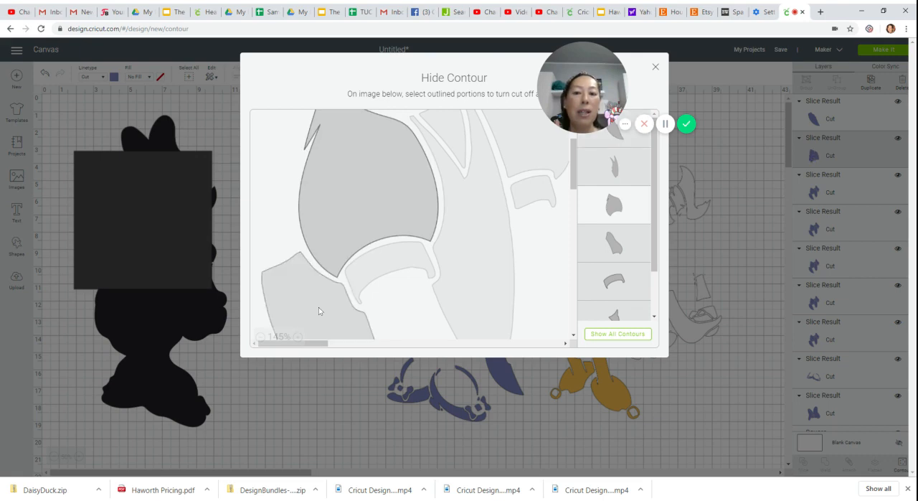
pyautogui.click(655, 68)
pyautogui.moveTo(347, 231); pyautogui.dragTo(484, 325)
# - Reduce another dress copy to only the curved band contour and move it above the rounded piece
pyautogui.click(347, 227)
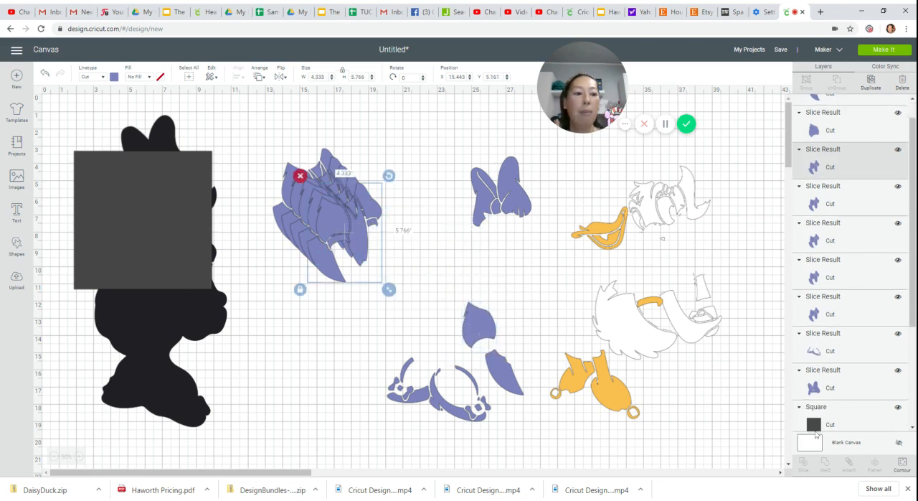
pyautogui.click(902, 463)
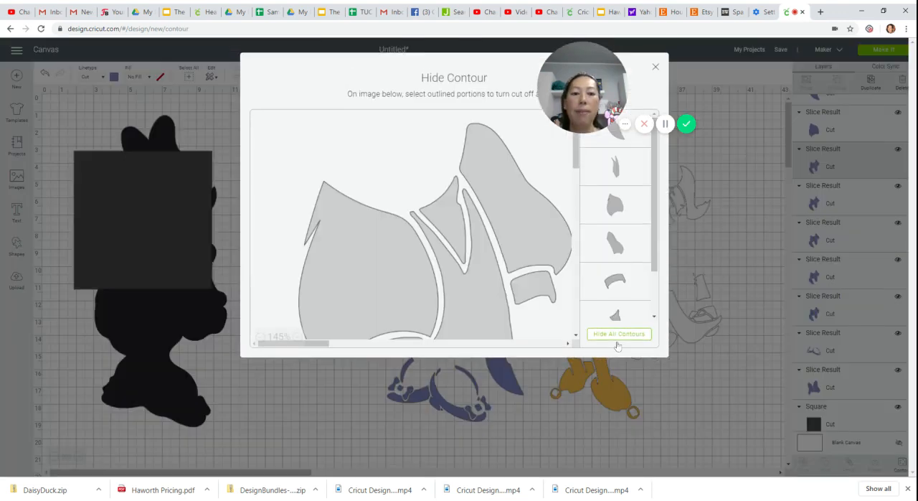
pyautogui.click(619, 334)
pyautogui.click(390, 261)
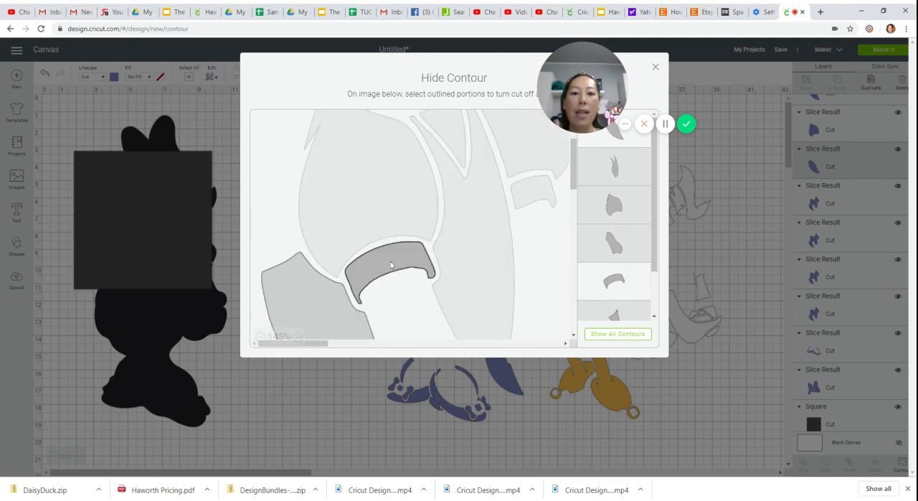
pyautogui.click(309, 295)
pyautogui.click(310, 294)
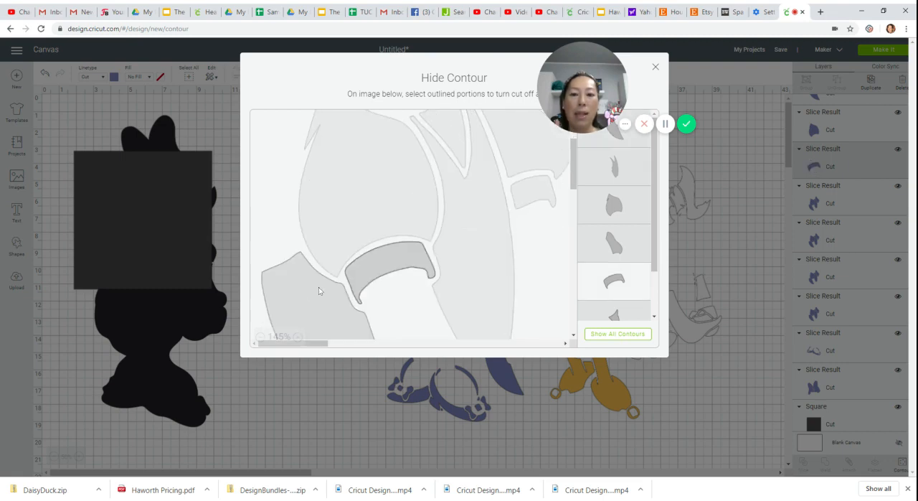
pyautogui.click(655, 68)
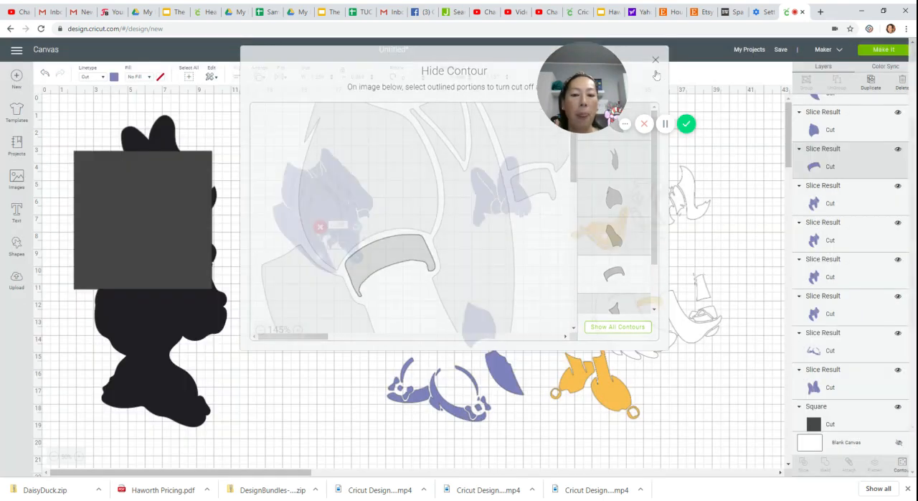
pyautogui.moveTo(339, 243); pyautogui.dragTo(489, 295)
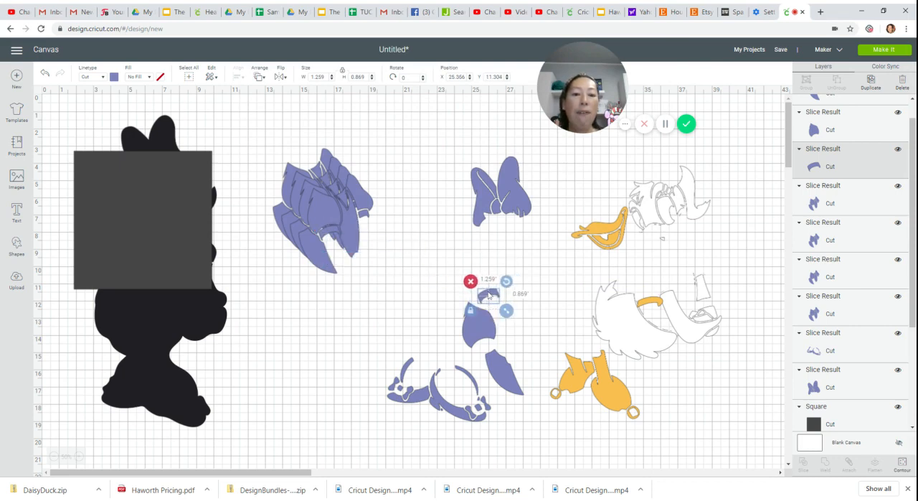
# - Reduce the next dress copy to only its small triangular contour and move that piece beside the rounded dress piece
pyautogui.moveTo(355, 226); pyautogui.dragTo(406, 288)
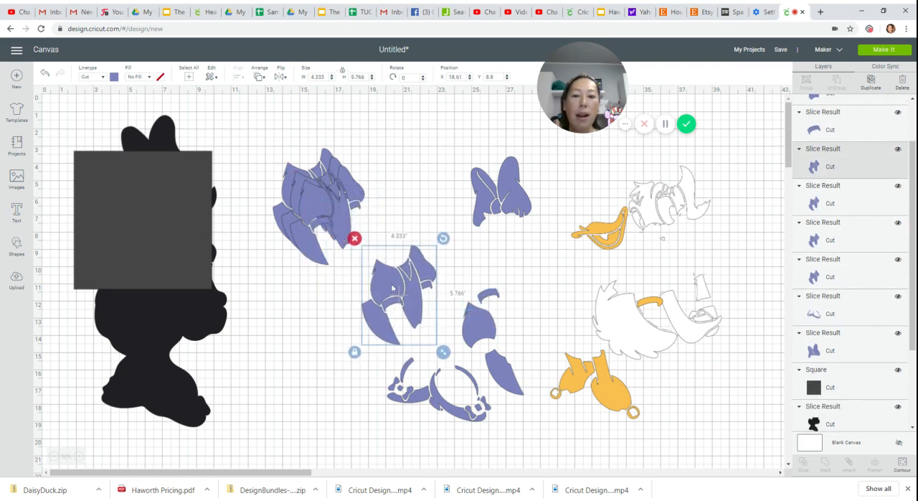
pyautogui.click(902, 464)
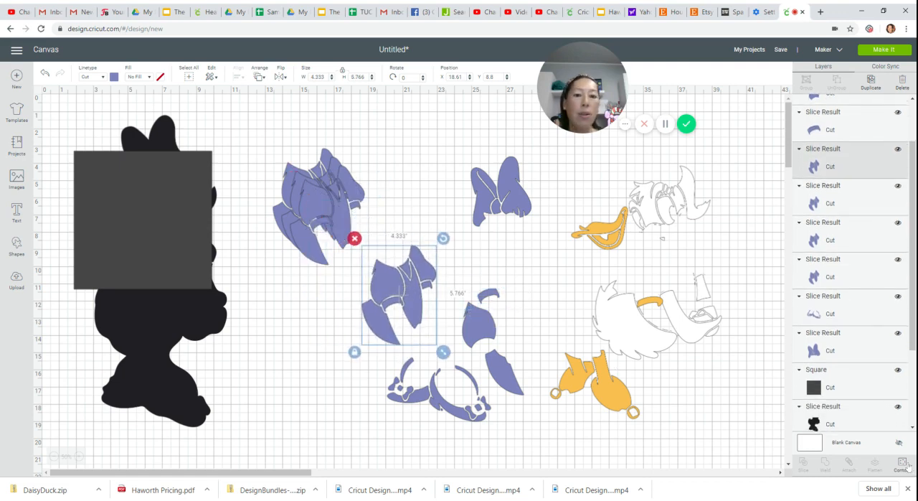
pyautogui.click(619, 334)
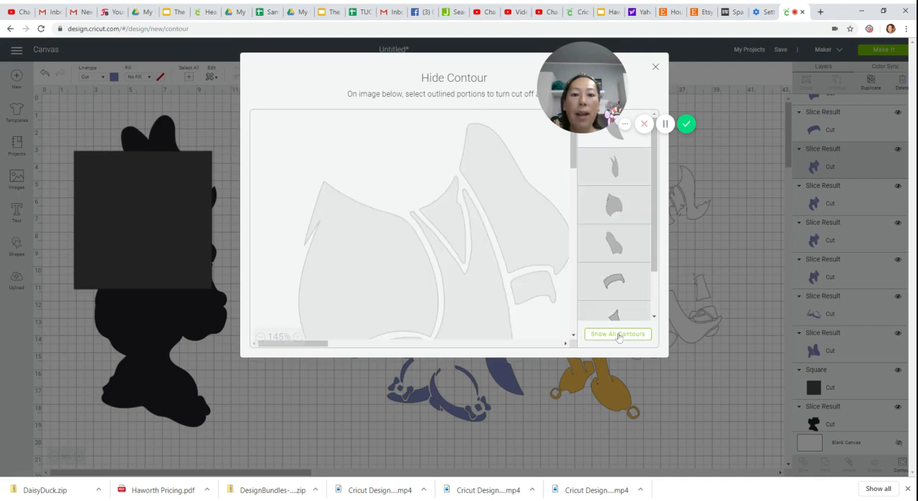
pyautogui.click(436, 218)
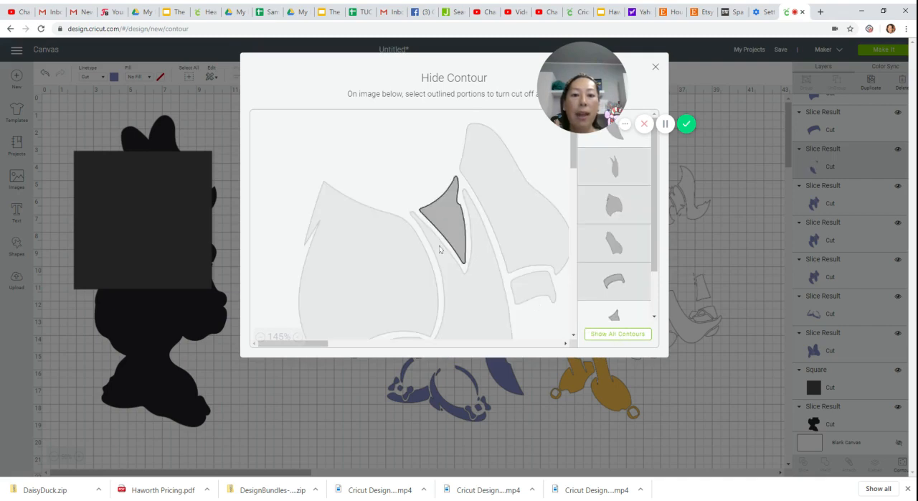
pyautogui.scroll(-2, 376, 260)
pyautogui.click(319, 312)
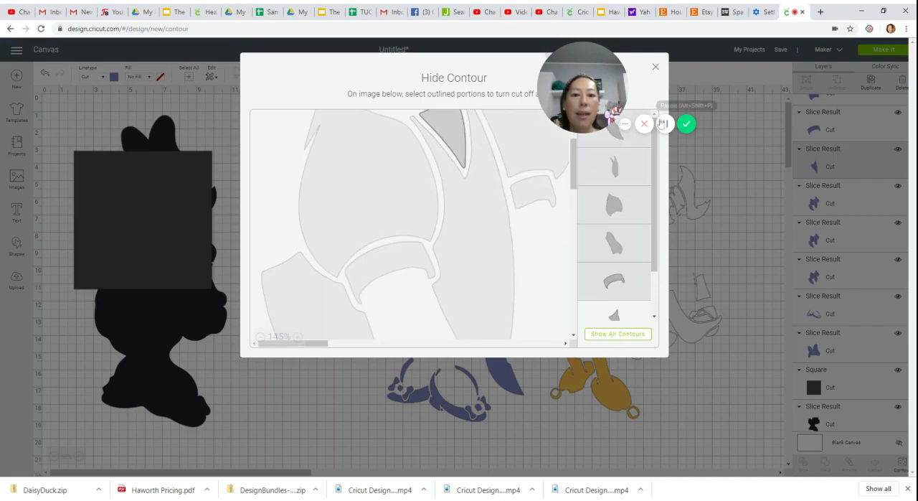
pyautogui.click(655, 68)
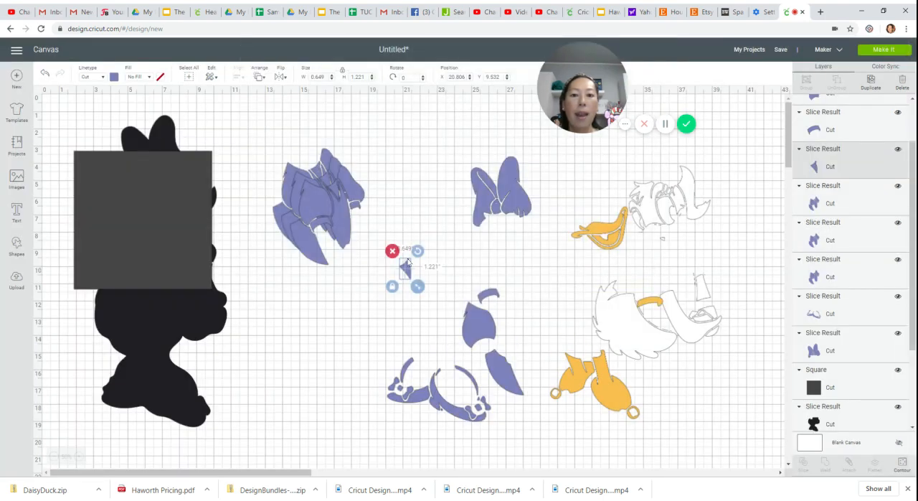
pyautogui.moveTo(408, 263); pyautogui.dragTo(505, 316)
# - Reduce another dress copy to only the long forked panel contour and move it beside the small triangular piece
pyautogui.click(364, 237)
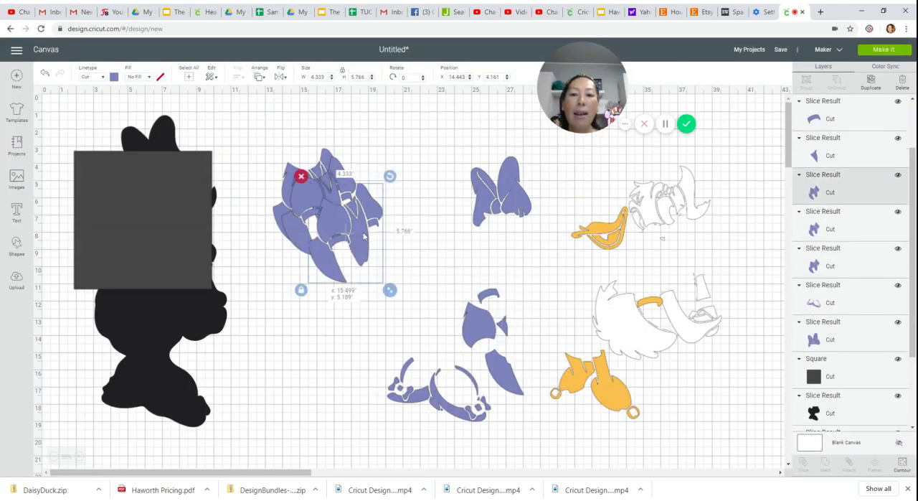
pyautogui.moveTo(364, 236); pyautogui.dragTo(411, 268)
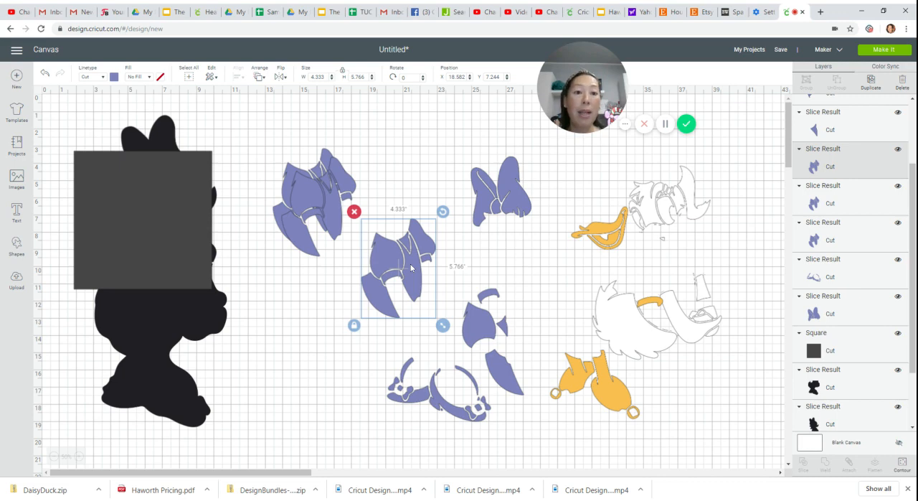
pyautogui.click(902, 464)
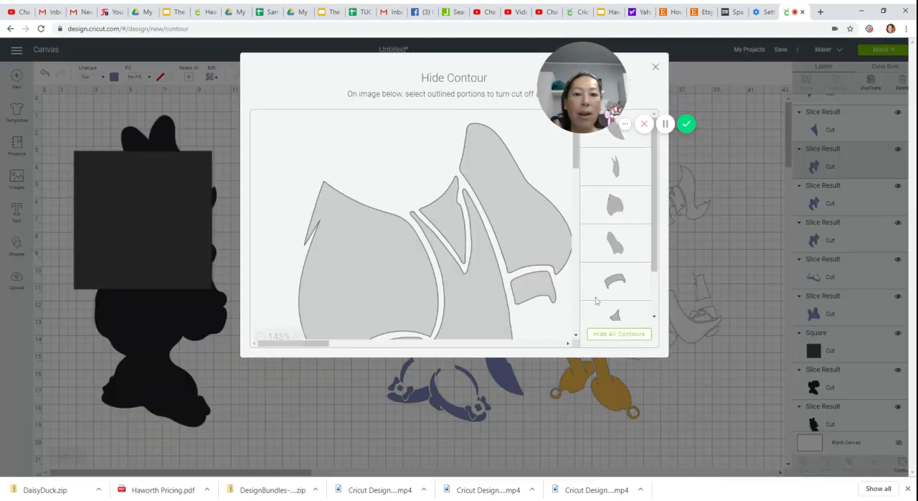
pyautogui.click(611, 334)
pyautogui.click(469, 297)
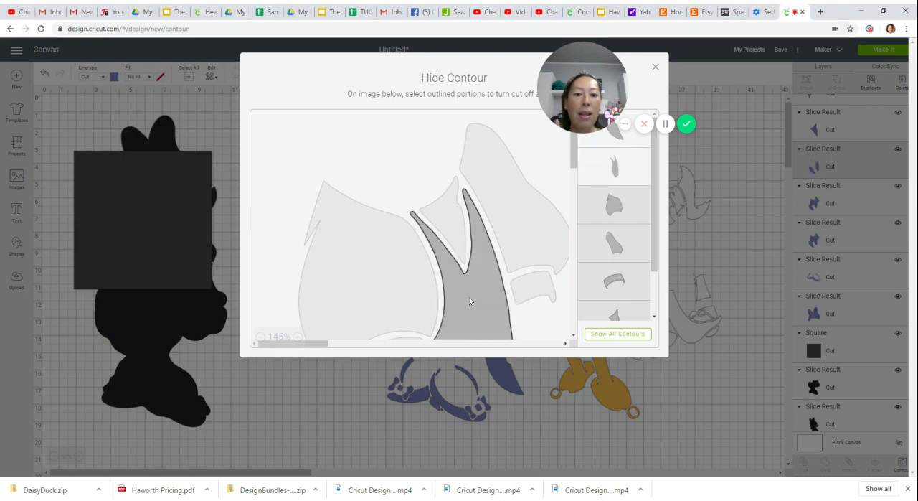
pyautogui.scroll(-3, 469, 297)
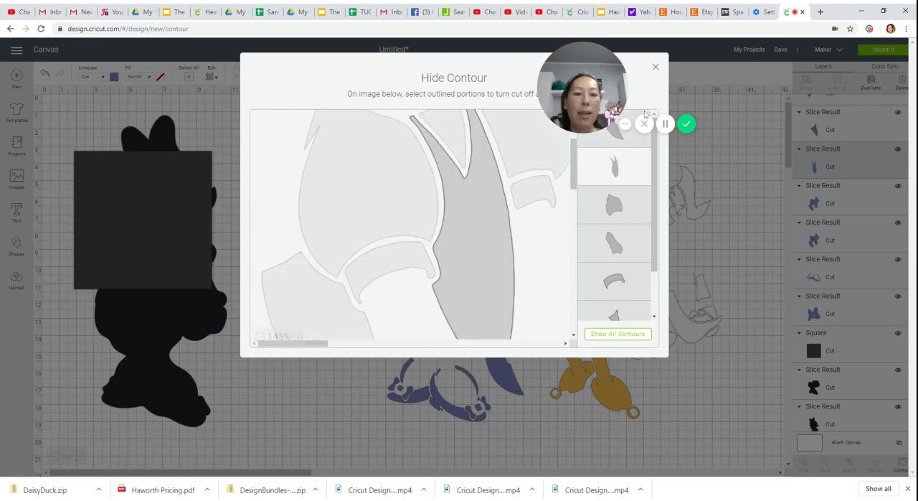
pyautogui.click(655, 68)
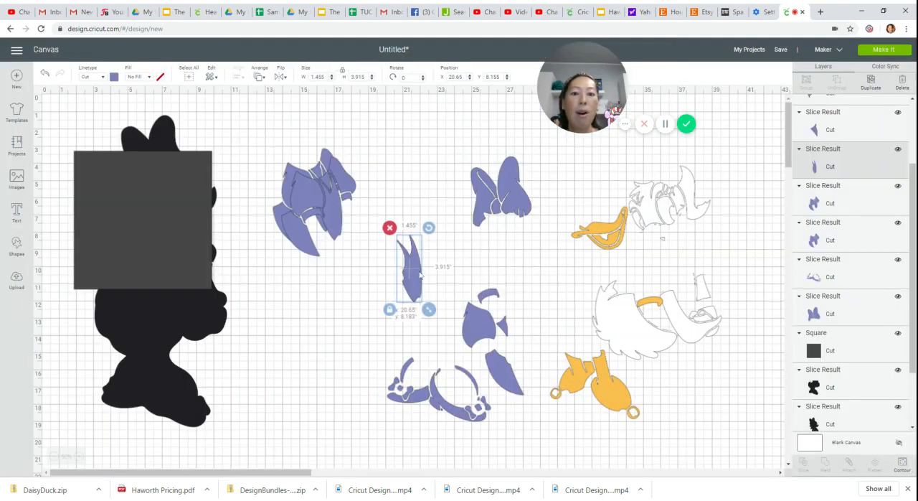
# - Reduce the next dress copy to only the slanted upper sleeve contour and move it onto the group of separated dress pieces
pyautogui.moveTo(339, 212); pyautogui.dragTo(400, 271)
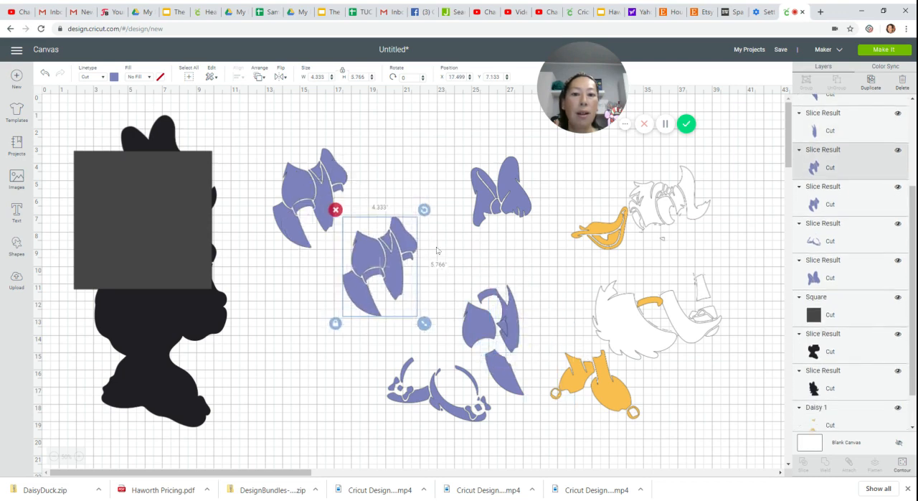
pyautogui.click(901, 464)
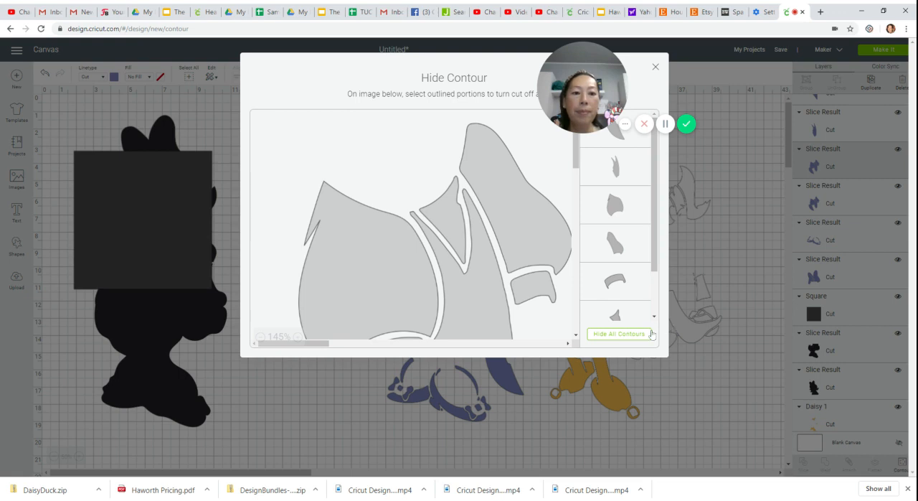
pyautogui.click(651, 334)
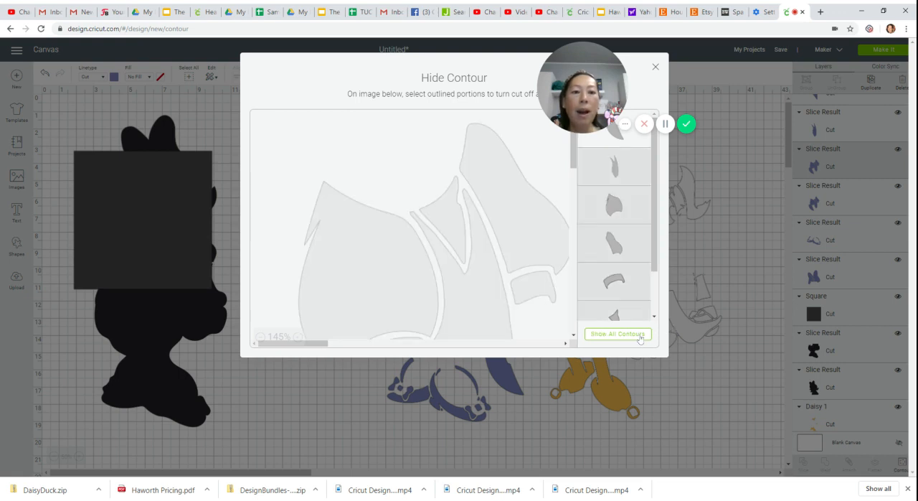
pyautogui.click(509, 213)
pyautogui.scroll(-1, 402, 258)
pyautogui.click(318, 301)
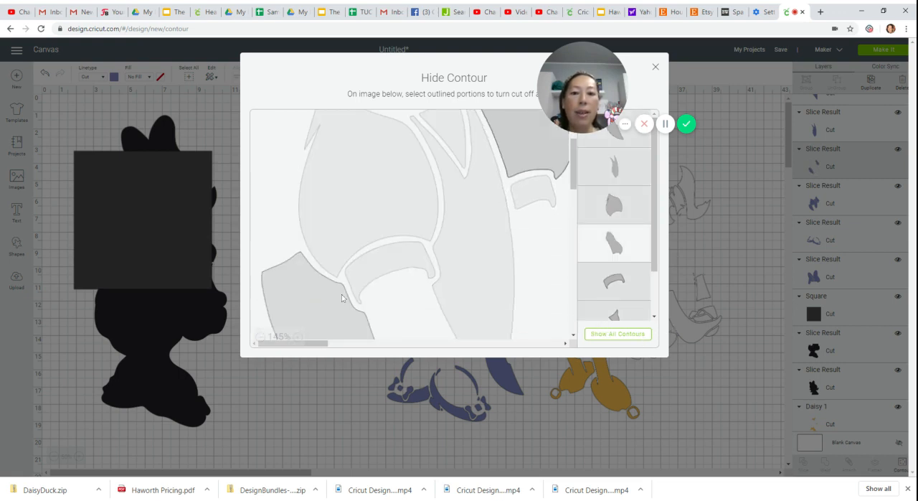
pyautogui.click(343, 299)
pyautogui.click(655, 68)
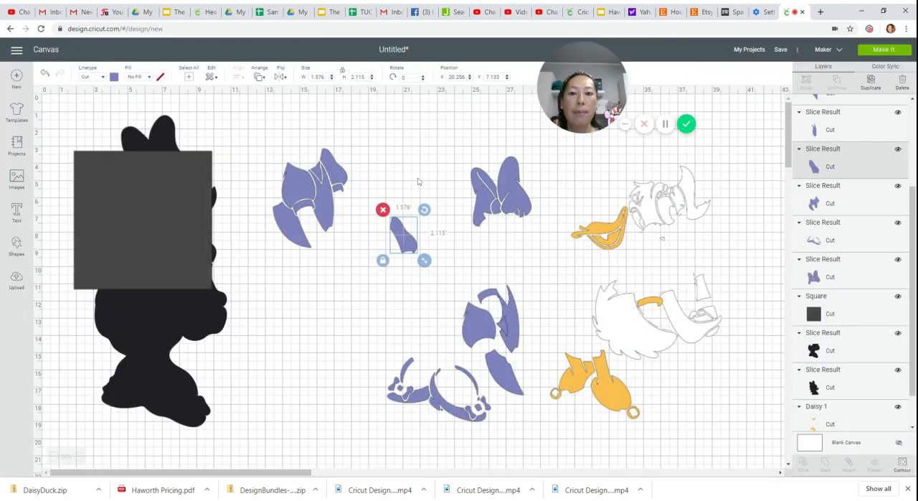
pyautogui.moveTo(398, 244); pyautogui.dragTo(484, 308)
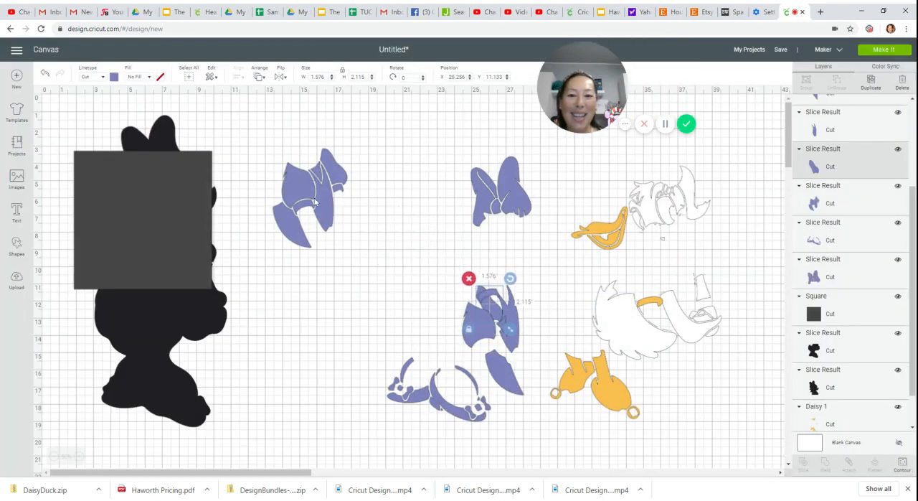
# - Reduce the last dress copy to only its small cuff contour and move the cuff onto the group of separated dress pieces
pyautogui.moveTo(320, 209); pyautogui.dragTo(393, 273)
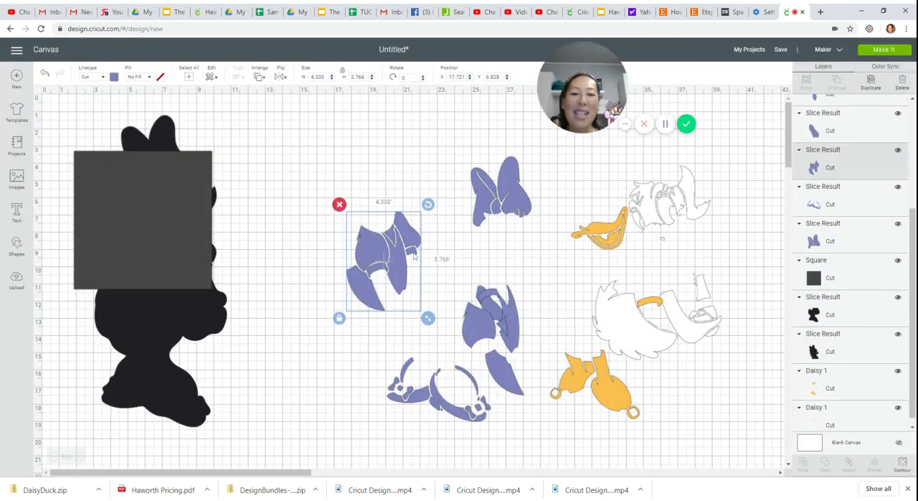
pyautogui.click(902, 463)
pyautogui.click(601, 333)
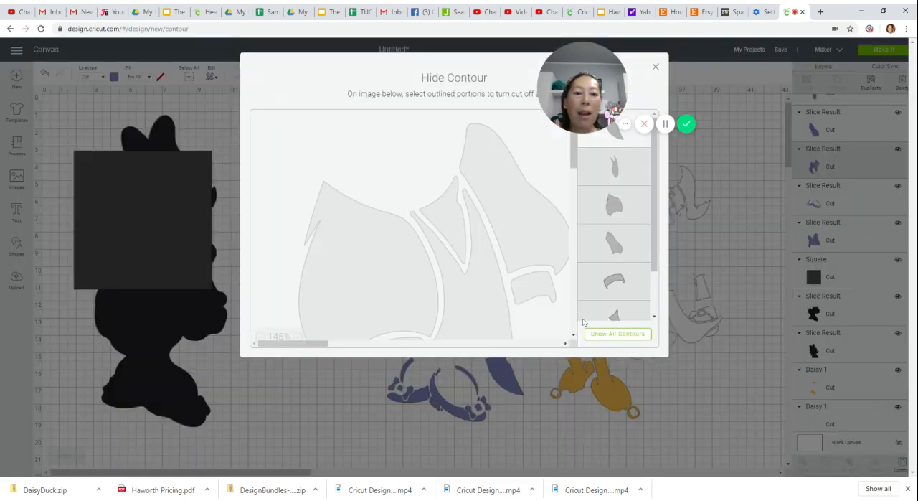
pyautogui.click(543, 294)
pyautogui.scroll(-2, 544, 295)
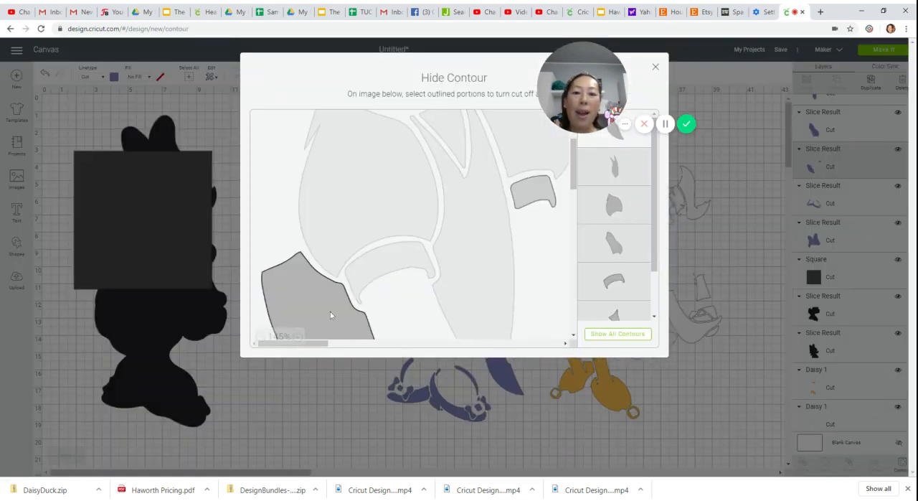
pyautogui.click(515, 251)
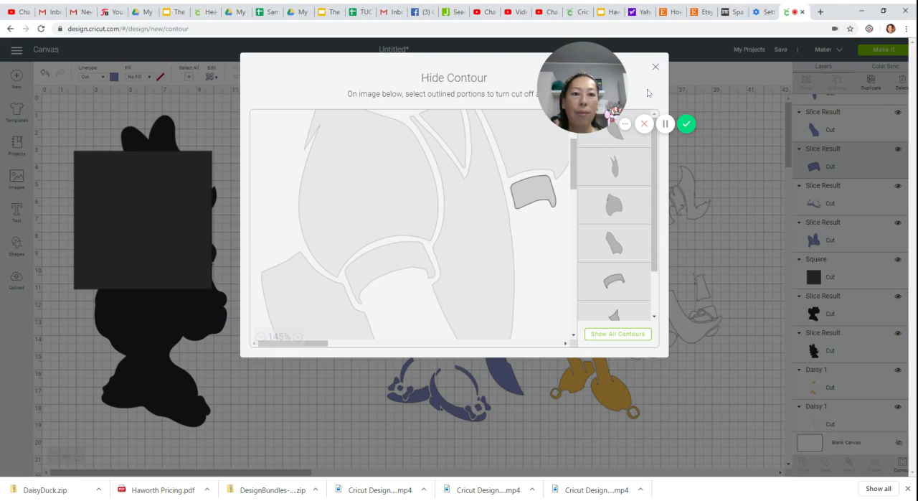
pyautogui.click(655, 67)
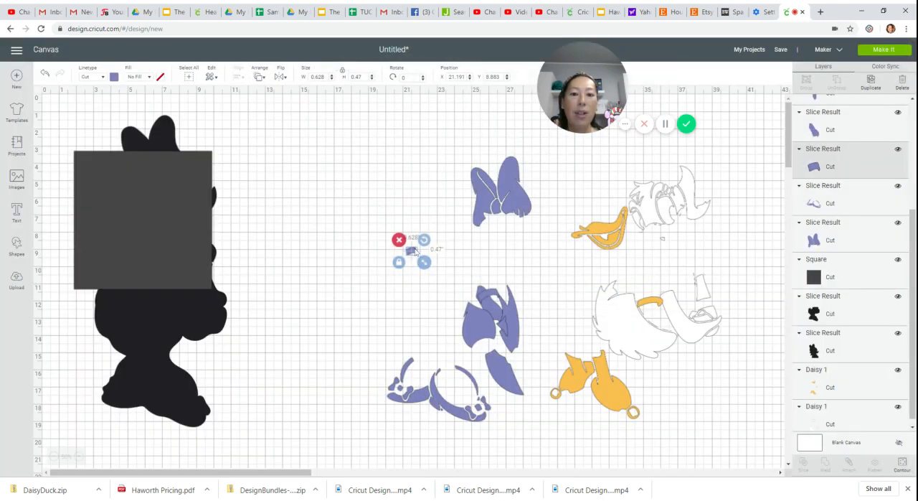
pyautogui.moveTo(415, 251); pyautogui.dragTo(500, 326)
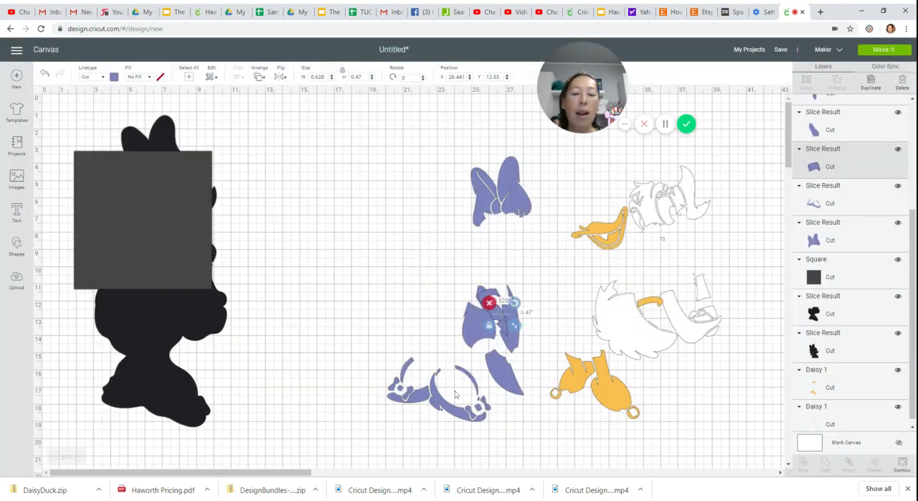
# - Move the purple shoes piece to the open area beside the square and make ten duplicates of it
pyautogui.moveTo(449, 403); pyautogui.dragTo(369, 241)
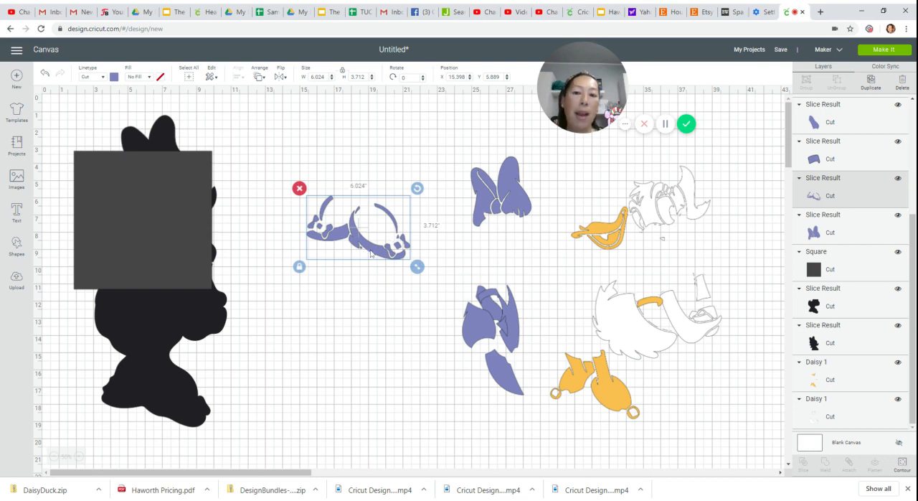
pyautogui.moveTo(372, 252); pyautogui.dragTo(362, 214)
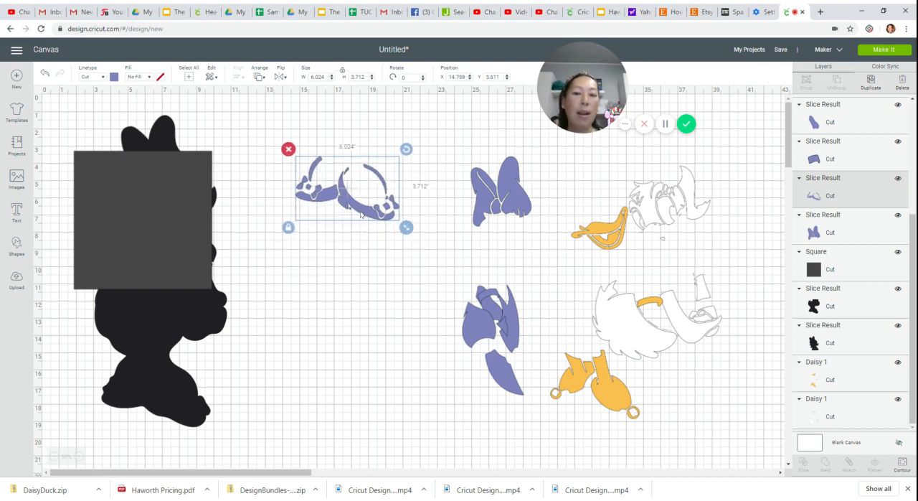
pyautogui.click(871, 81)
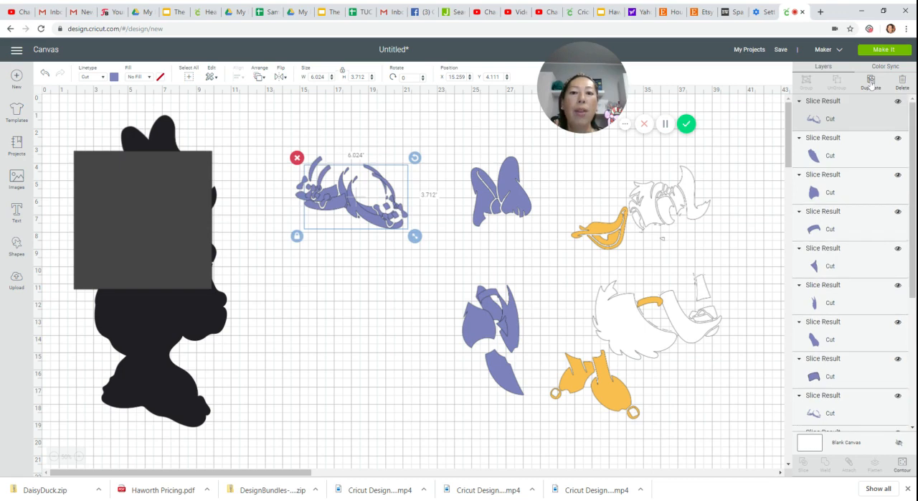
pyautogui.click(870, 82)
pyautogui.click(871, 81)
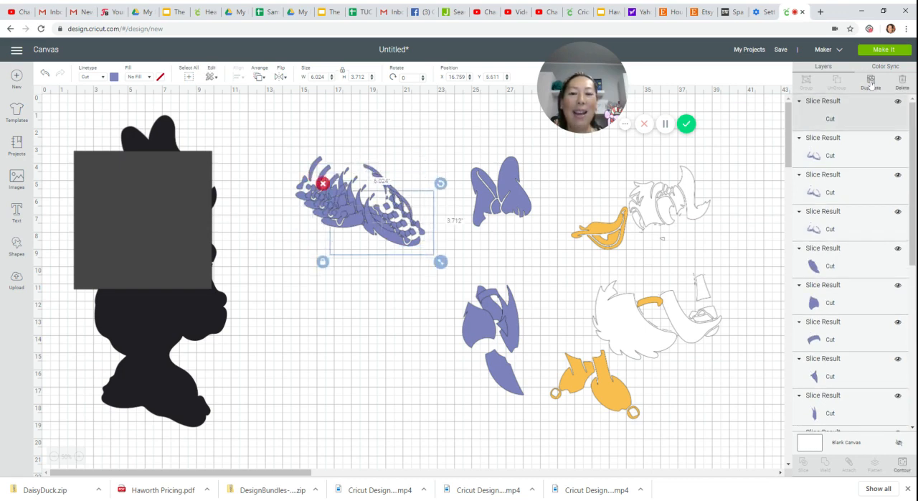
pyautogui.click(871, 81)
pyautogui.click(871, 81)
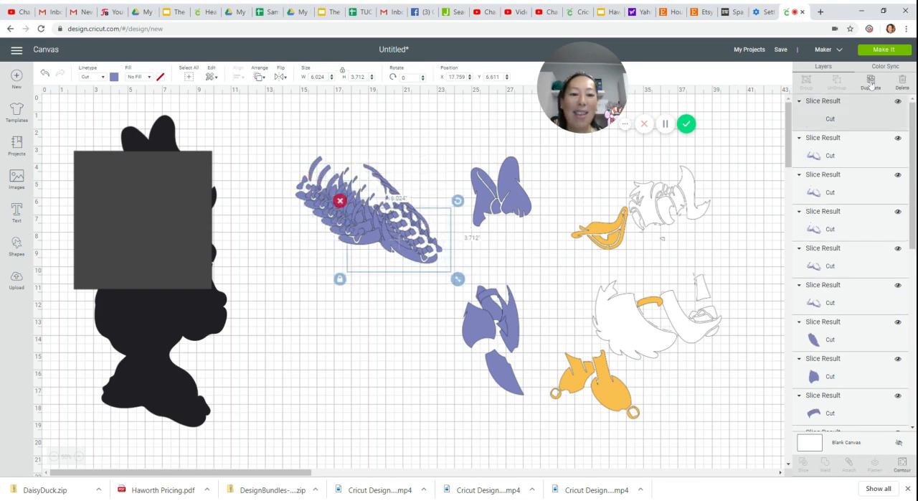
pyautogui.click(871, 81)
pyautogui.click(871, 81)
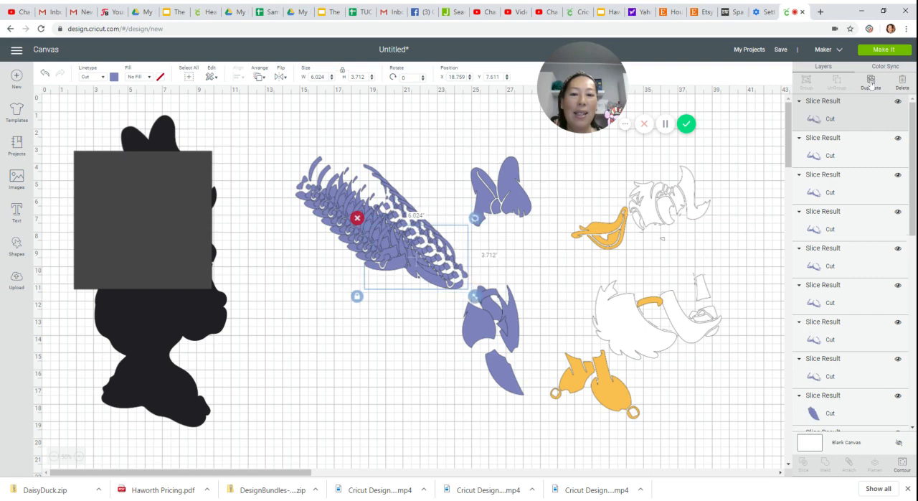
pyautogui.click(871, 81)
pyautogui.click(871, 81)
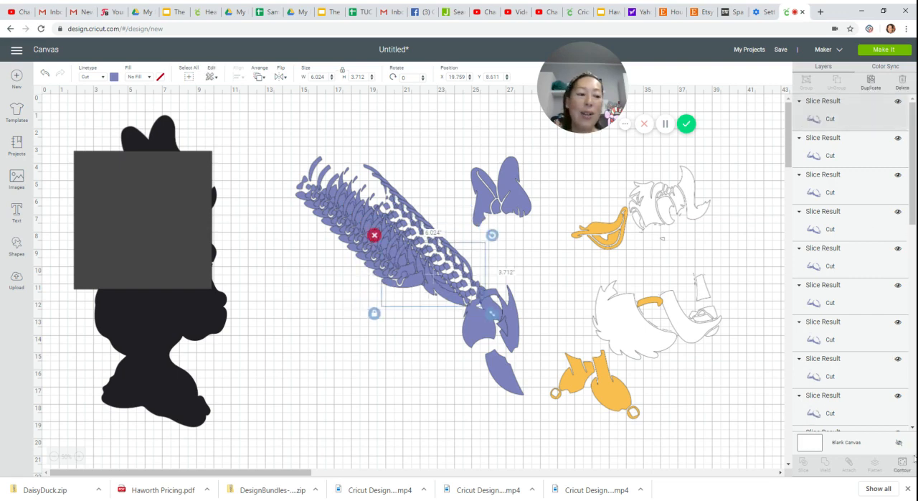
# - Hide every contour of the front shoes copy except the large curved shoe base, and move that piece below the stack of copies
pyautogui.click(901, 464)
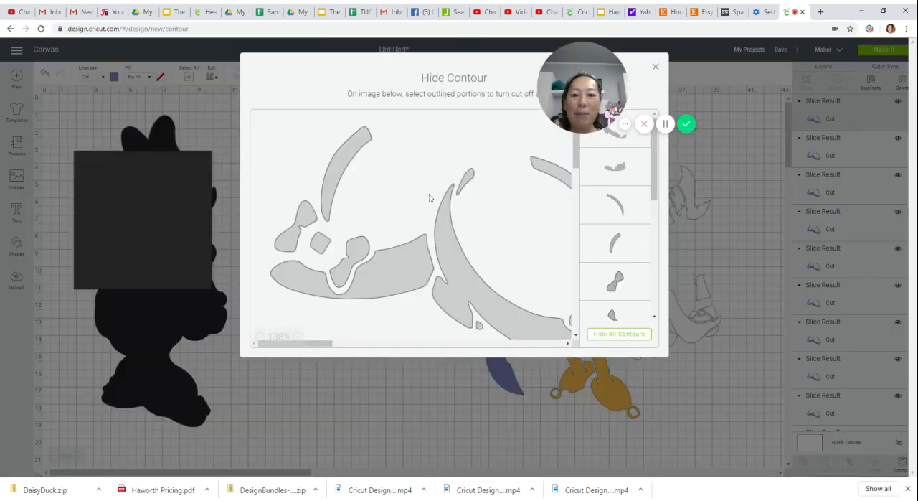
pyautogui.click(608, 335)
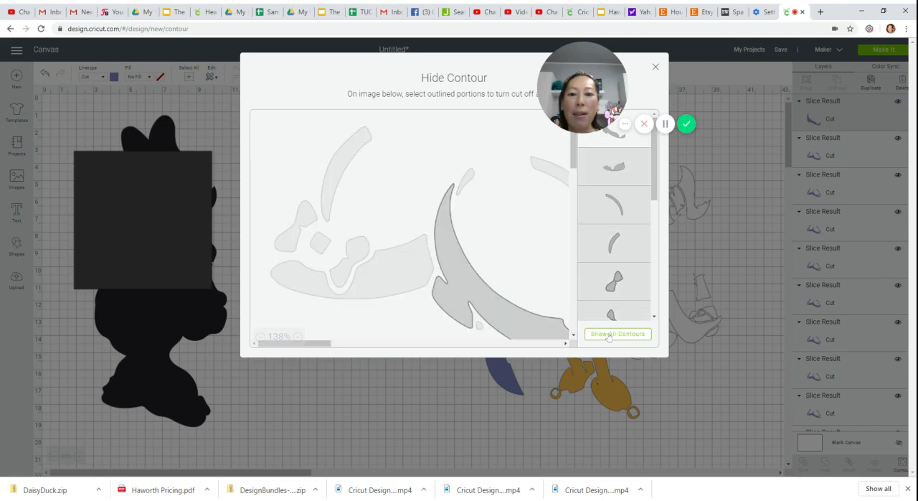
pyautogui.click(655, 67)
pyautogui.moveTo(445, 296); pyautogui.dragTo(323, 399)
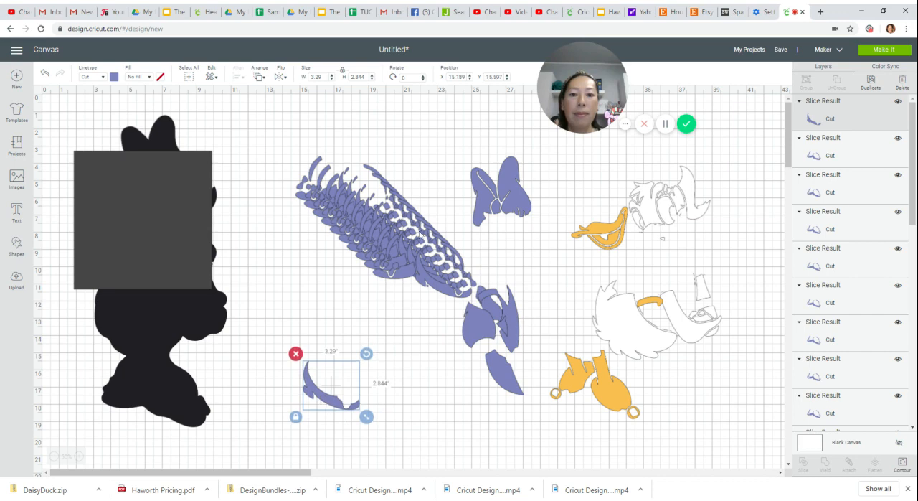
# - Reduce the front shoes copy to only the shorter, wavy-topped shoe base contour and move it just below the large curved base
pyautogui.click(402, 274)
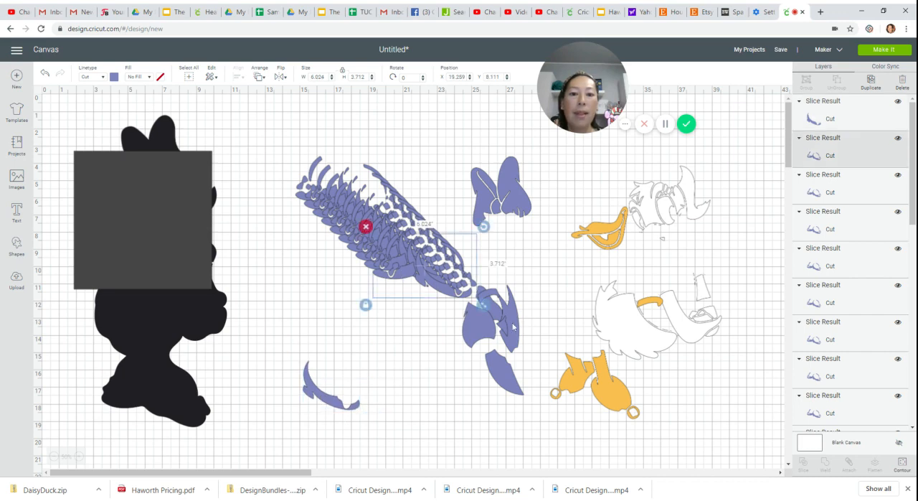
pyautogui.click(902, 463)
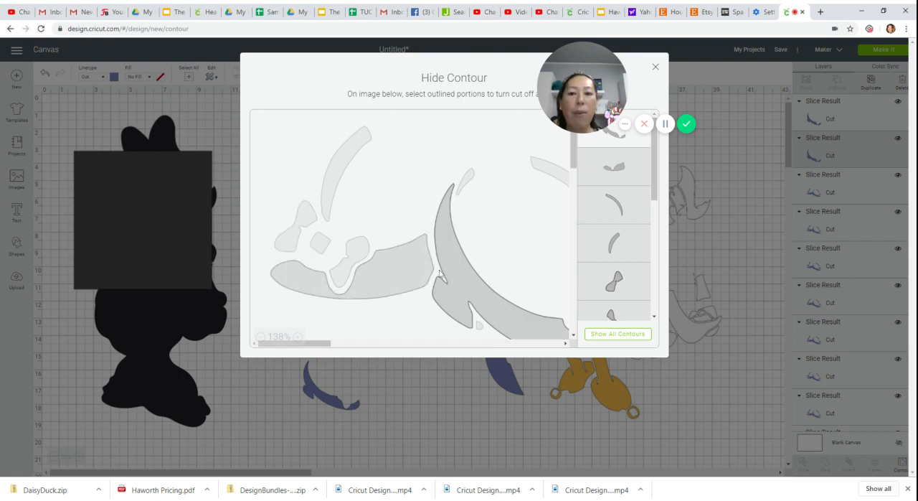
pyautogui.click(351, 290)
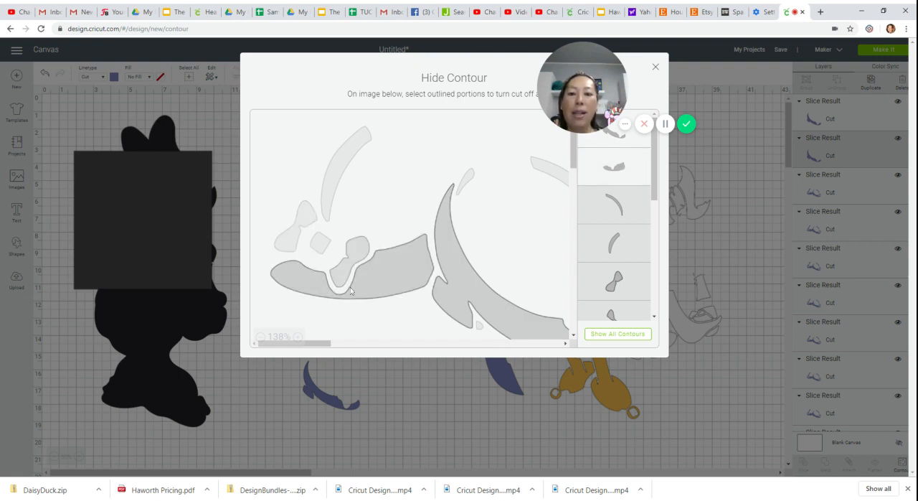
pyautogui.click(523, 312)
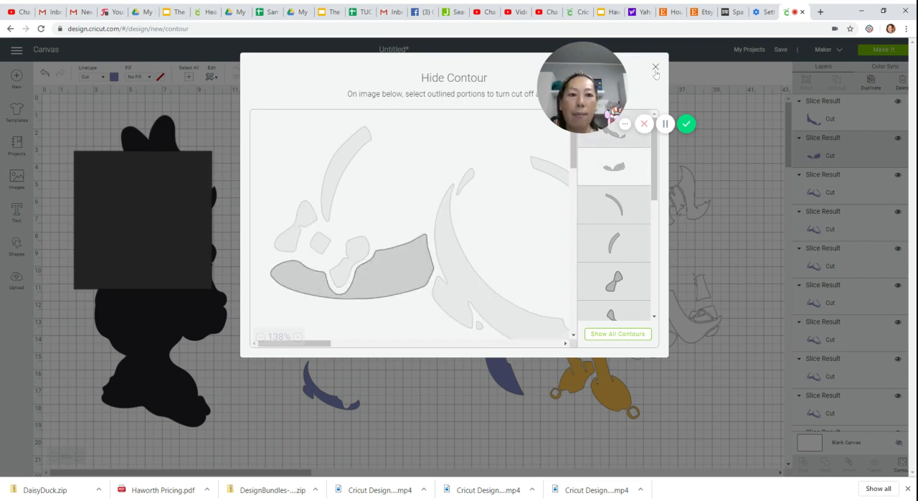
pyautogui.click(655, 67)
pyautogui.moveTo(418, 278); pyautogui.dragTo(360, 426)
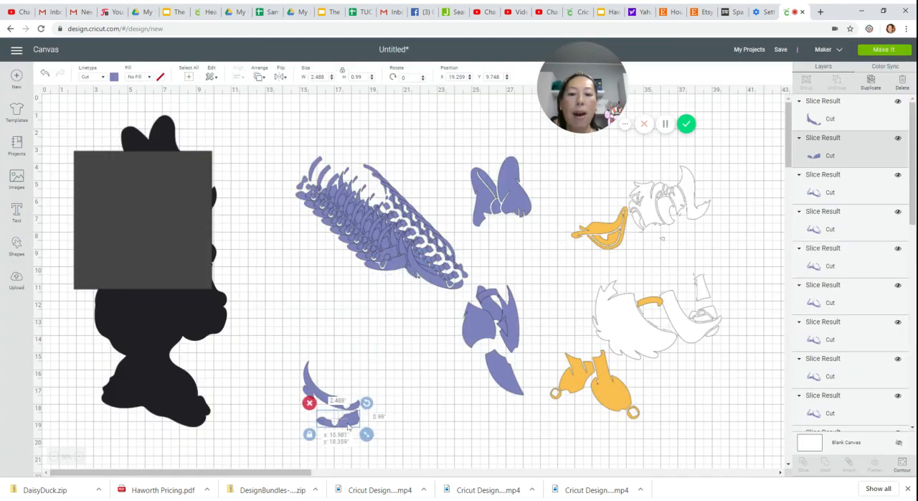
# - Hide all contours of the next shoes copy except the outer half of the smaller shoe's bow, and move it above the separated shoe bases
pyautogui.click(434, 287)
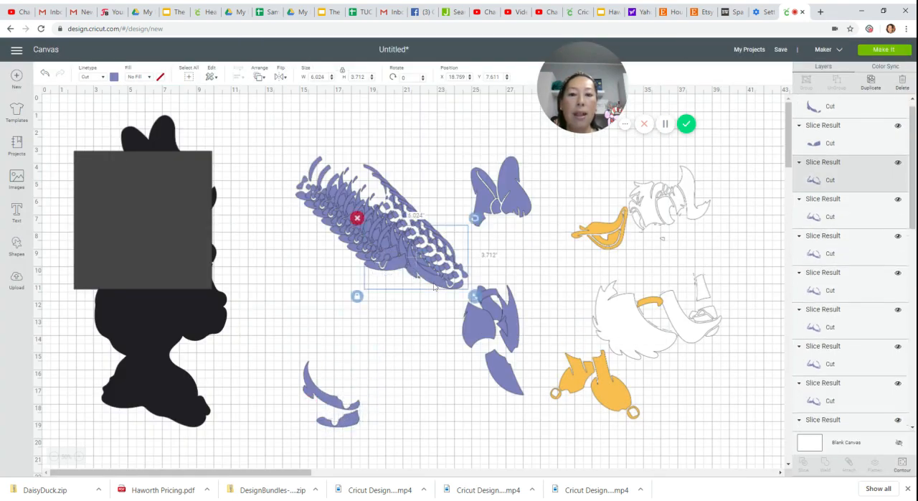
pyautogui.click(903, 463)
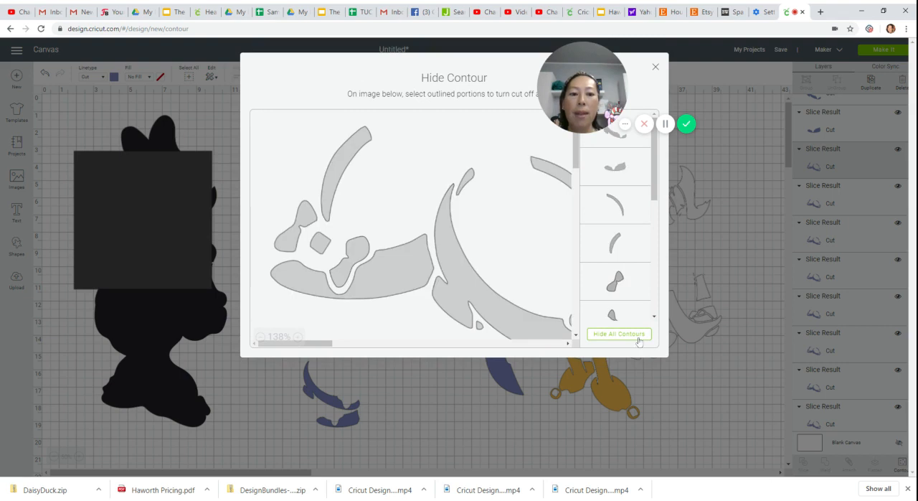
pyautogui.click(300, 224)
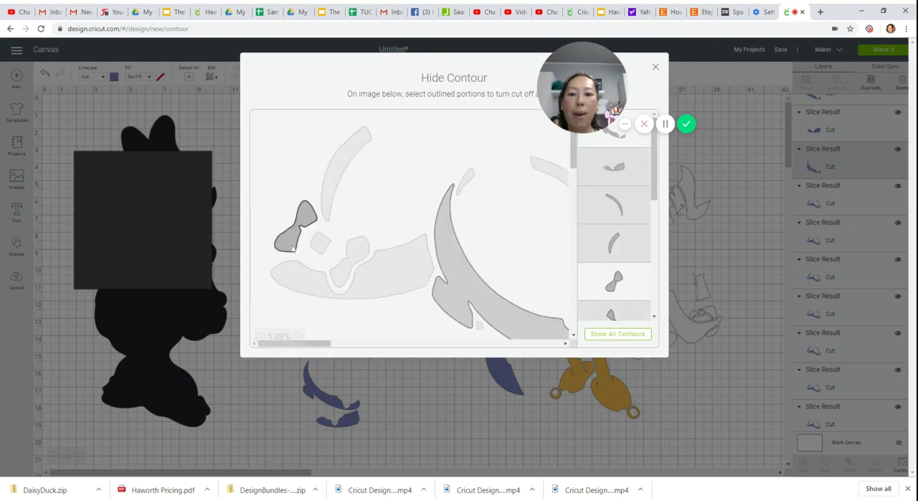
pyautogui.click(655, 68)
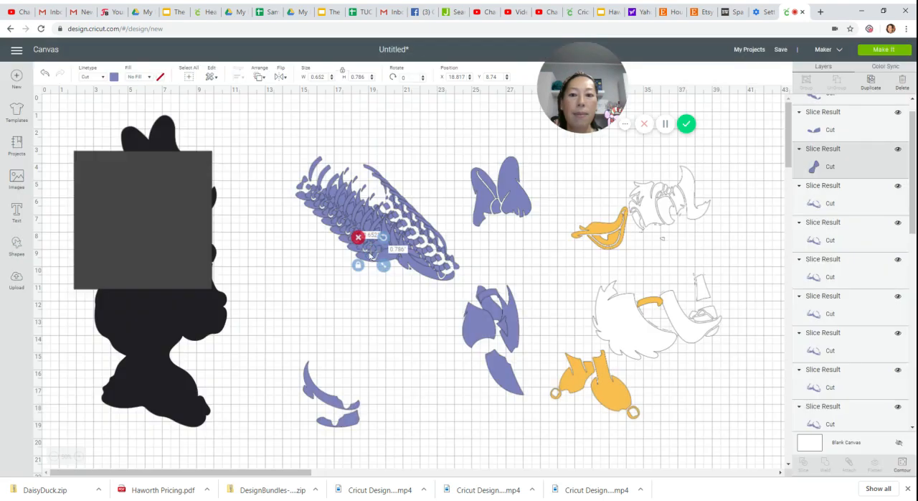
pyautogui.moveTo(369, 258); pyautogui.dragTo(294, 350)
# - Hide every contour of the next shoes copy except the small square bow knot of the smaller shoe
pyautogui.click(420, 271)
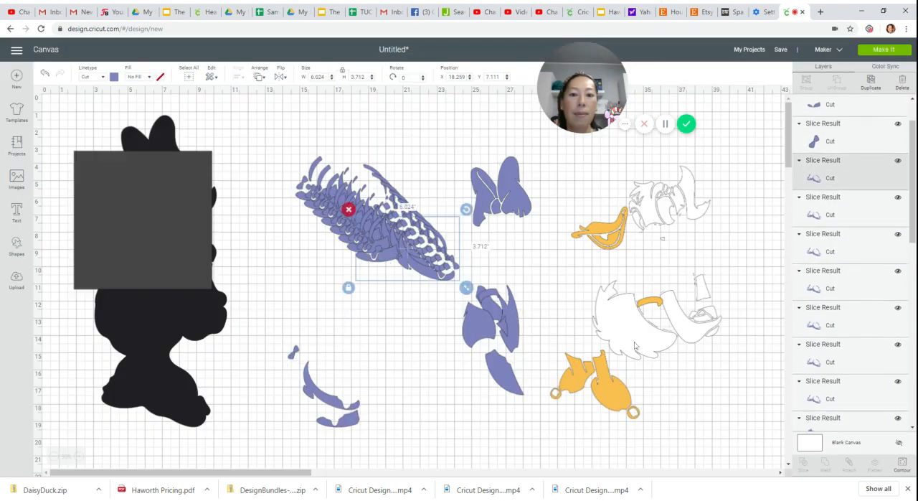
pyautogui.click(902, 463)
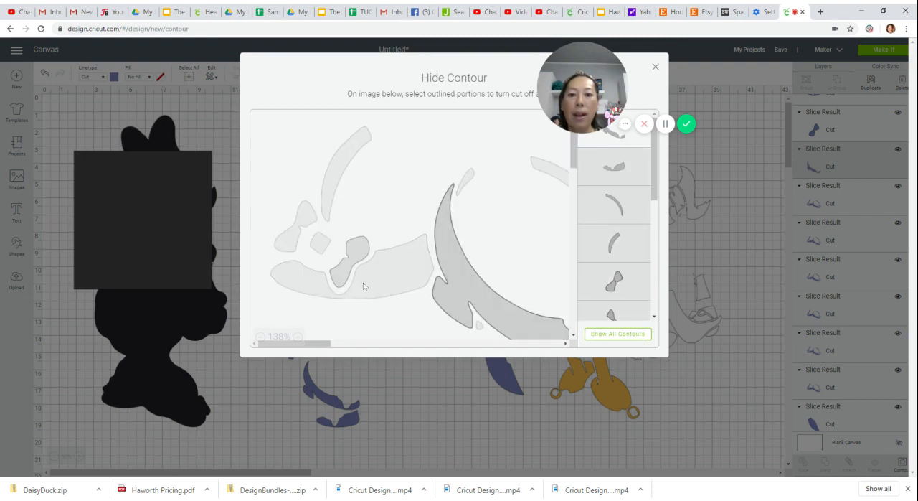
pyautogui.click(321, 243)
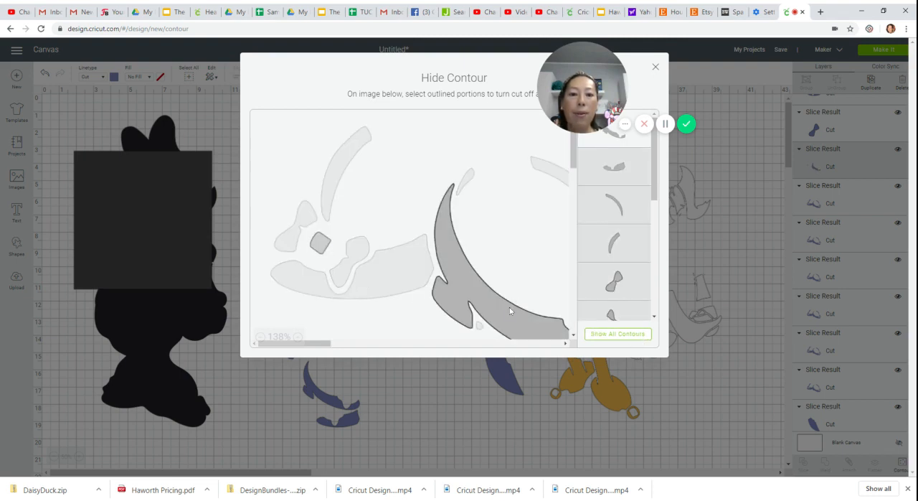
pyautogui.click(510, 309)
pyautogui.click(656, 68)
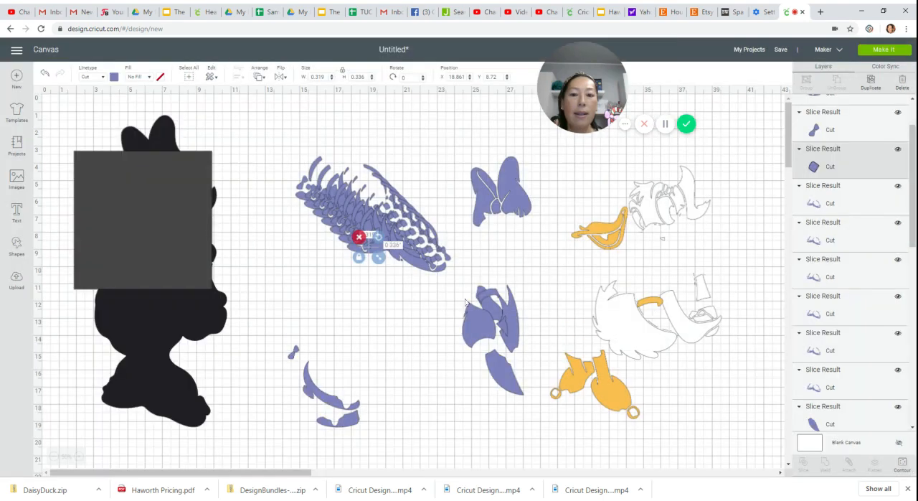
# - Pull another shoes copy off the stack, keep only the inner half of the smaller shoe's bow, and move it beside the first bow half
pyautogui.moveTo(371, 246); pyautogui.dragTo(358, 320)
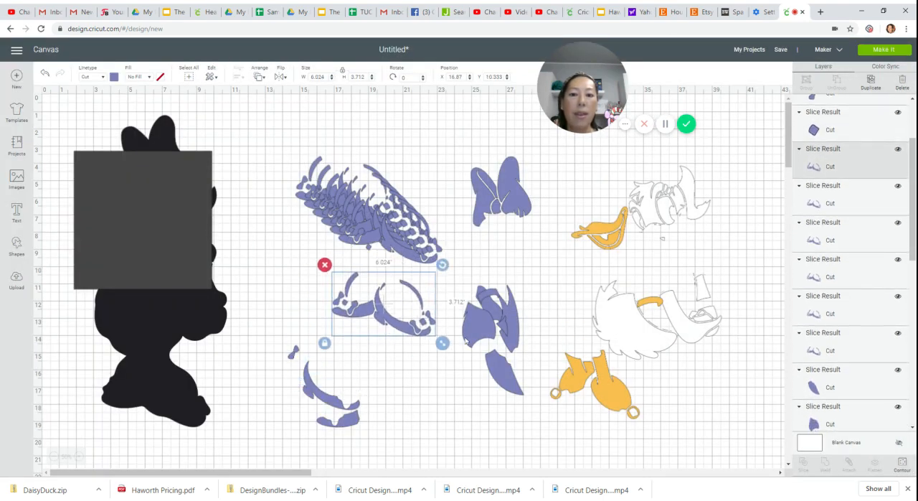
pyautogui.click(902, 465)
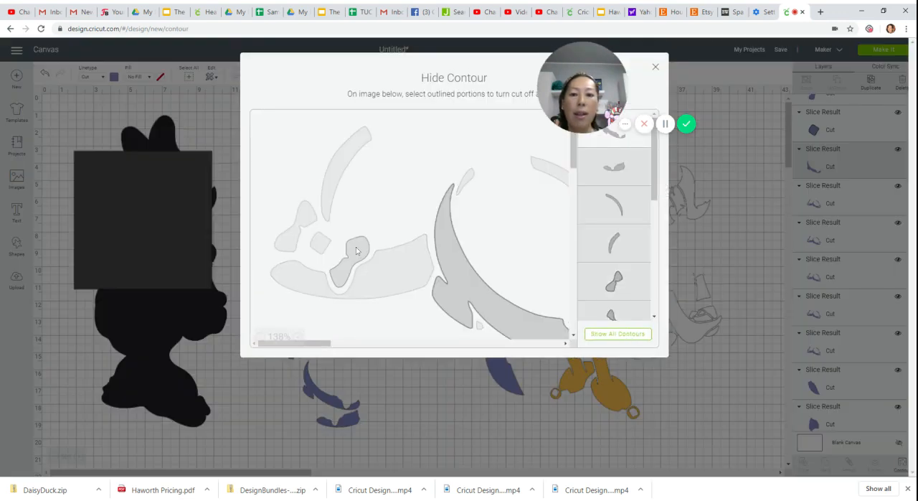
pyautogui.click(356, 250)
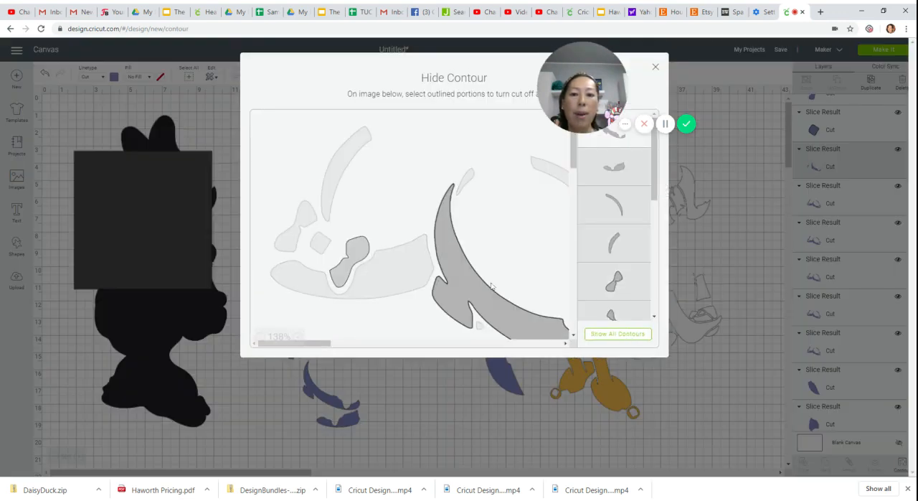
pyautogui.click(655, 71)
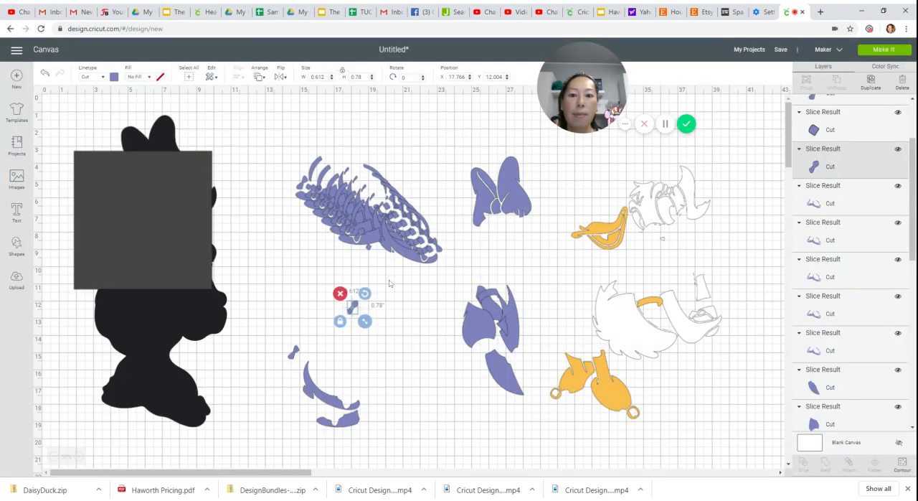
pyautogui.moveTo(353, 309); pyautogui.dragTo(300, 344)
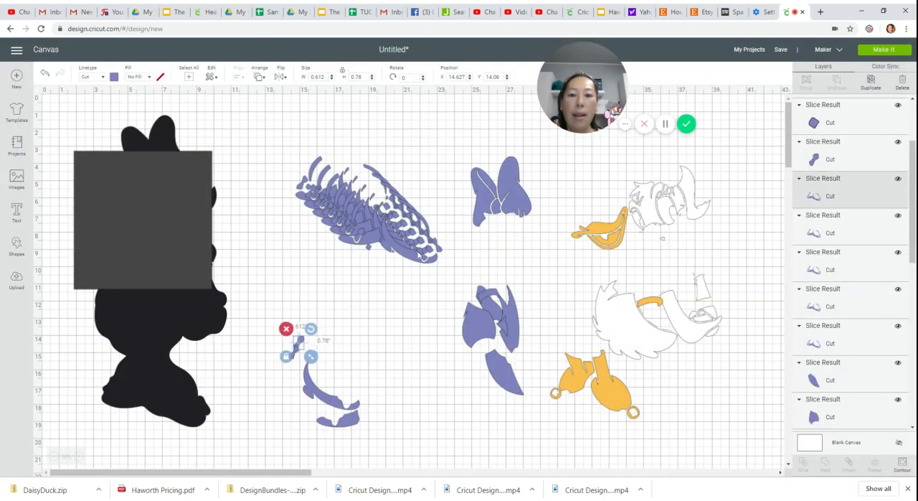
# - Pull out the next shoes copy, reduce it to the smaller shoe's curved strap contour, and place the strap beside the large curved shoe base
pyautogui.moveTo(420, 255); pyautogui.dragTo(406, 324)
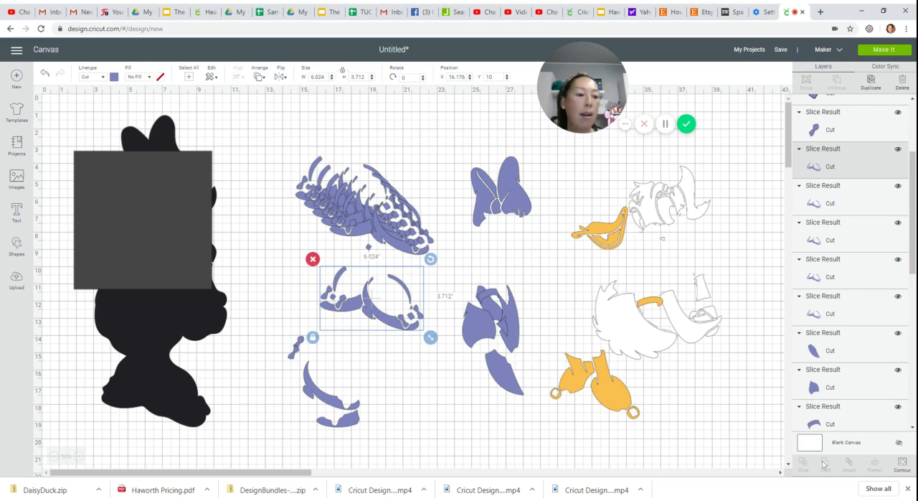
pyautogui.click(901, 465)
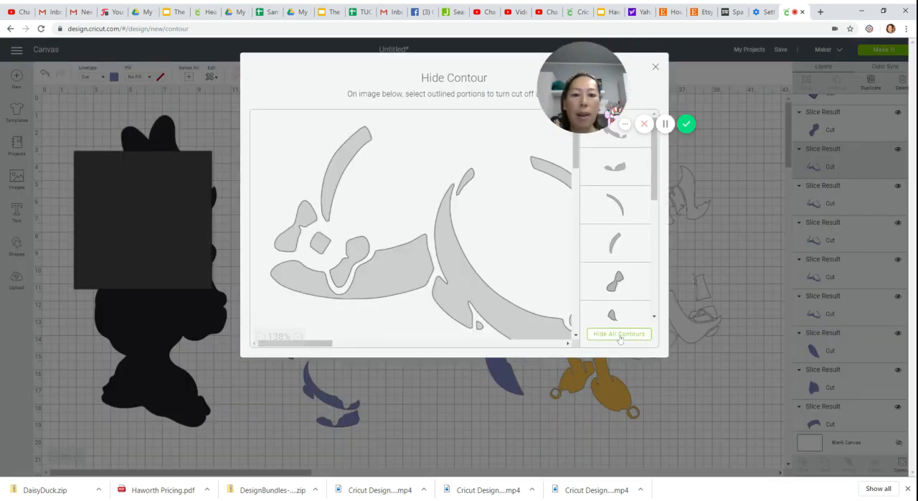
pyautogui.click(620, 334)
pyautogui.click(351, 161)
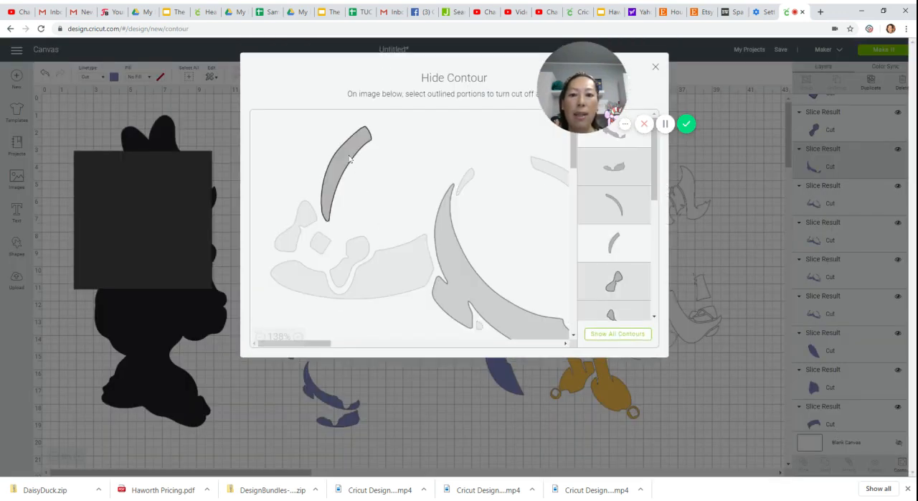
pyautogui.click(443, 222)
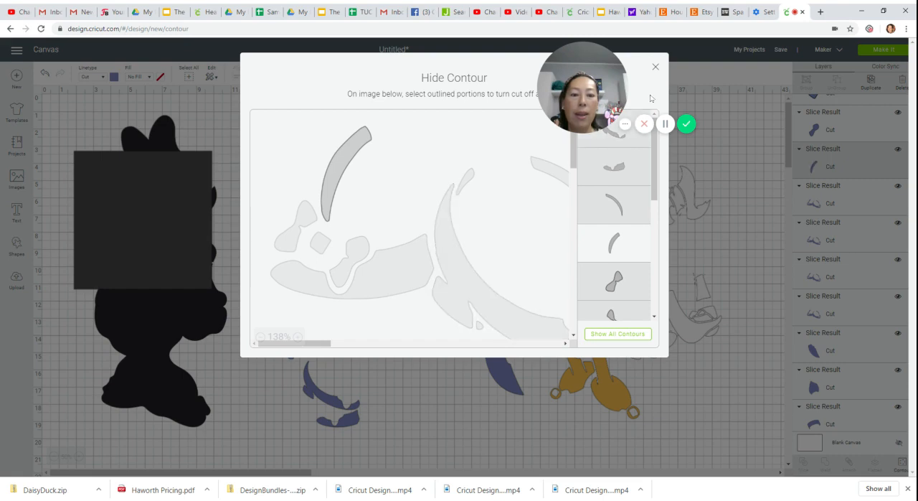
pyautogui.click(655, 68)
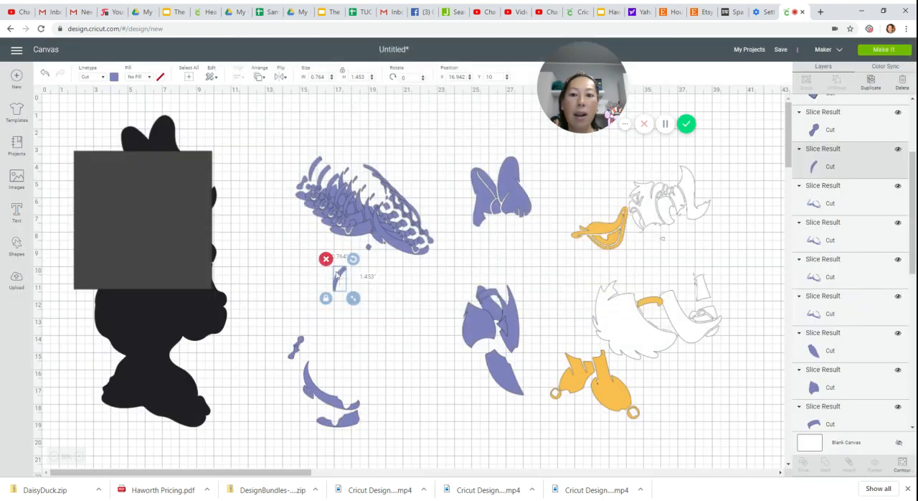
pyautogui.moveTo(337, 274); pyautogui.dragTo(286, 383)
# - Pull out another shoes copy, reduce it to the tiny slanted sliver above the large shoe base's tip, and move it above the bow halves
pyautogui.moveTo(408, 249); pyautogui.dragTo(398, 323)
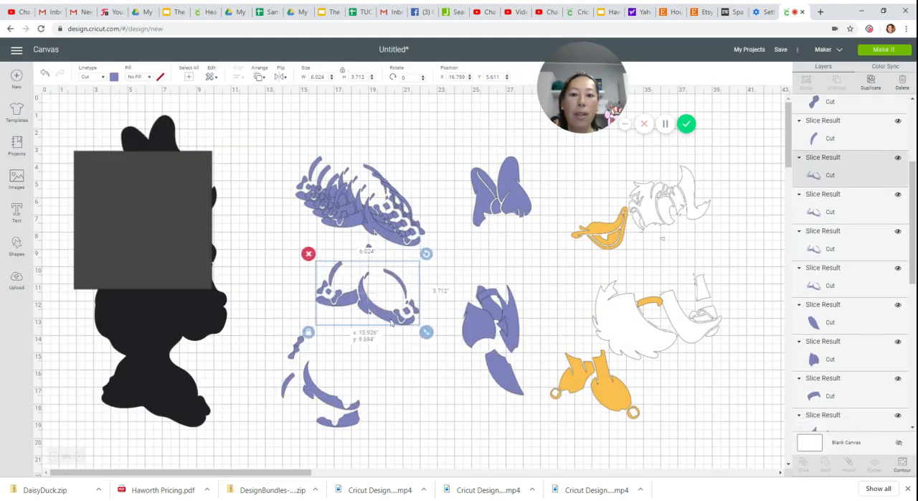
pyautogui.click(903, 467)
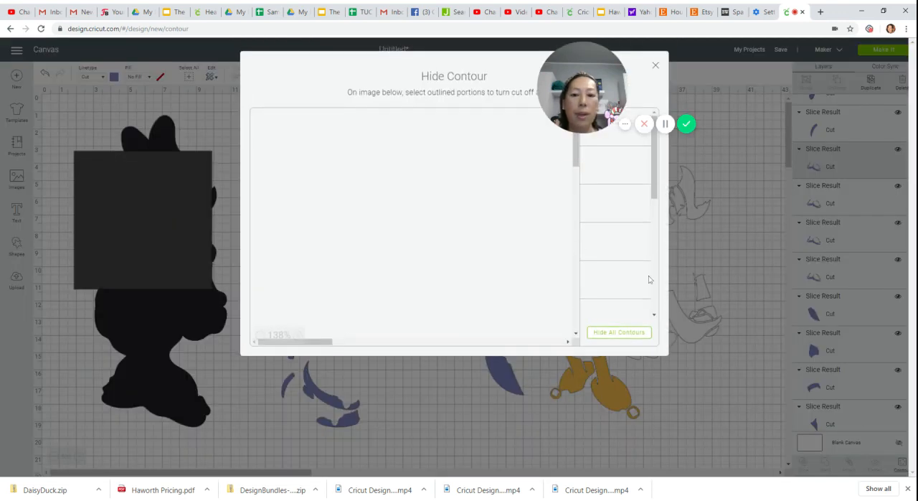
pyautogui.click(604, 334)
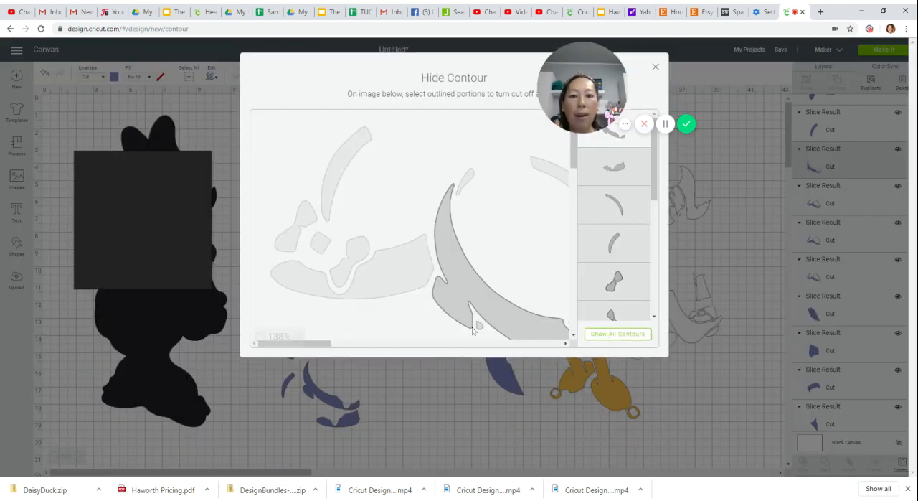
pyautogui.moveTo(319, 343)
pyautogui.mouseDown()
pyautogui.moveTo(362, 349)
pyautogui.moveTo(352, 350)
pyautogui.mouseUp()
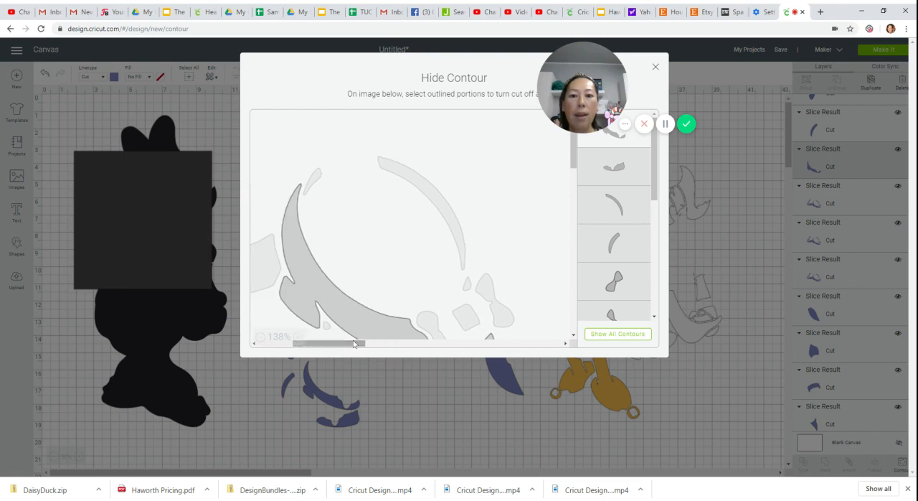
pyautogui.scroll(-3, 362, 204)
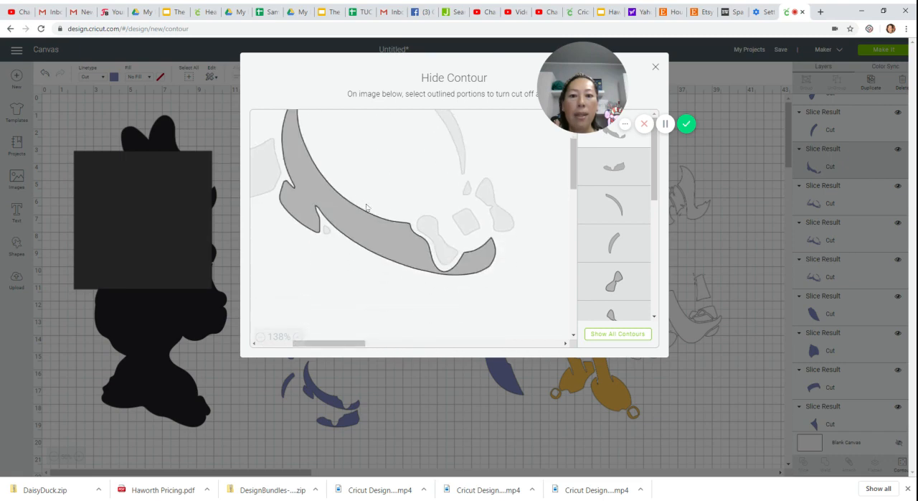
pyautogui.click(375, 235)
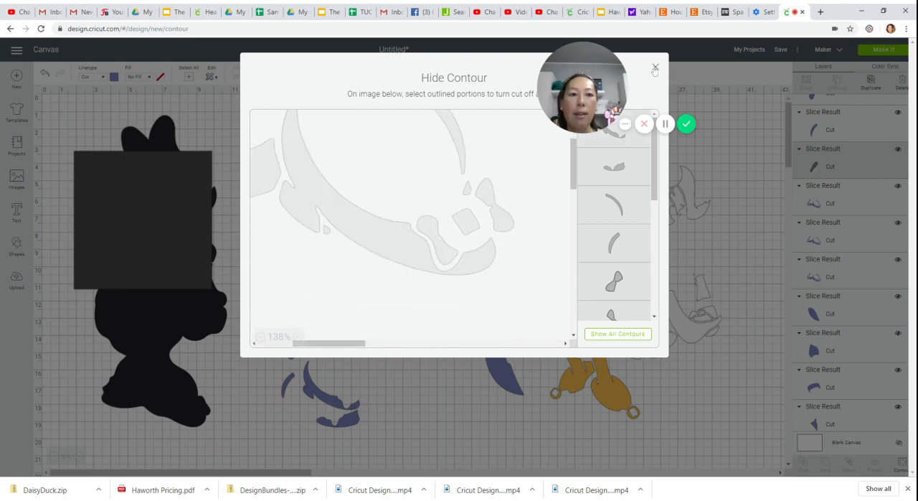
pyautogui.click(655, 68)
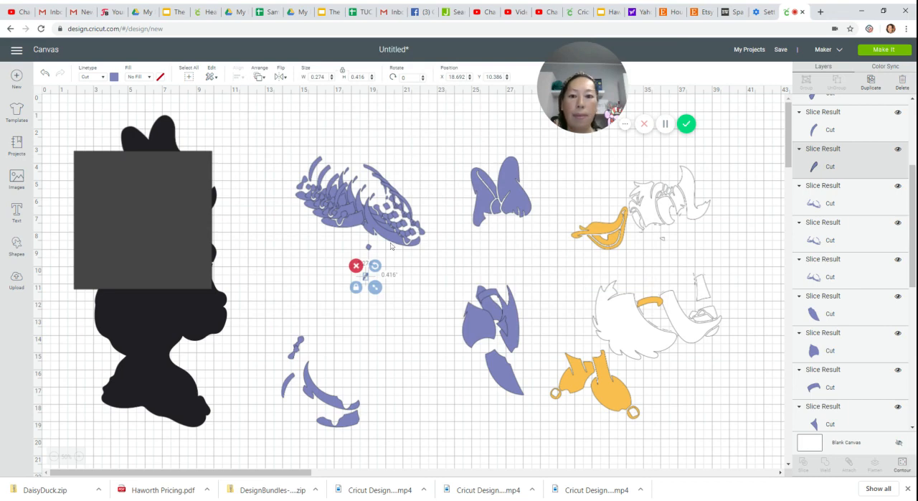
pyautogui.moveTo(367, 277); pyautogui.dragTo(307, 315)
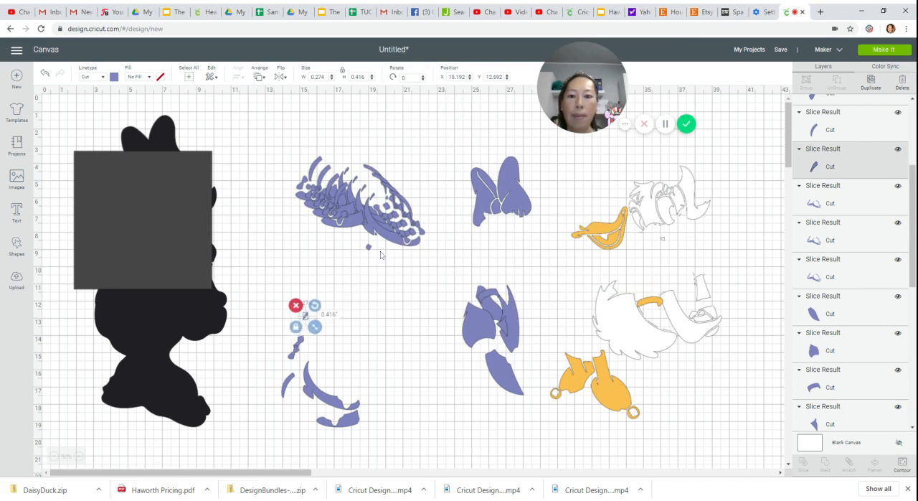
# - Pull the next shoes copy off the stack, reduce it to the larger shoe's curved strap contour, and place it above the large shoe base
pyautogui.moveTo(395, 235); pyautogui.dragTo(401, 300)
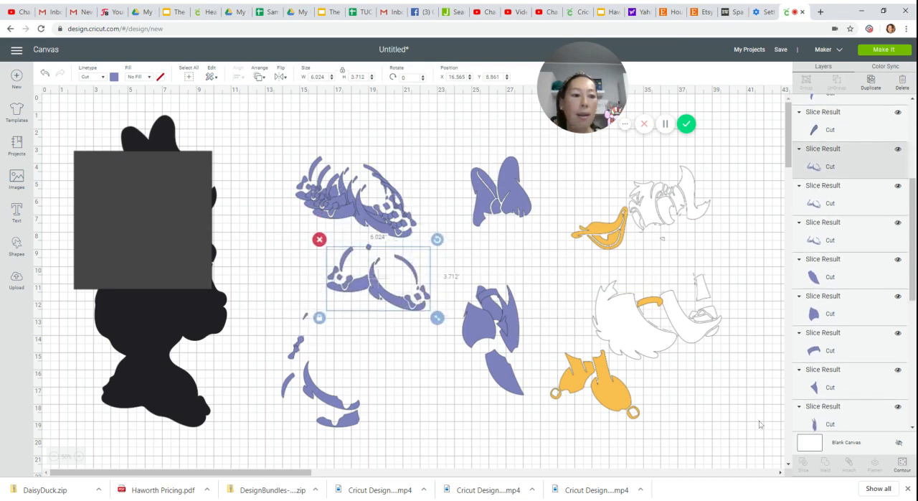
pyautogui.click(902, 464)
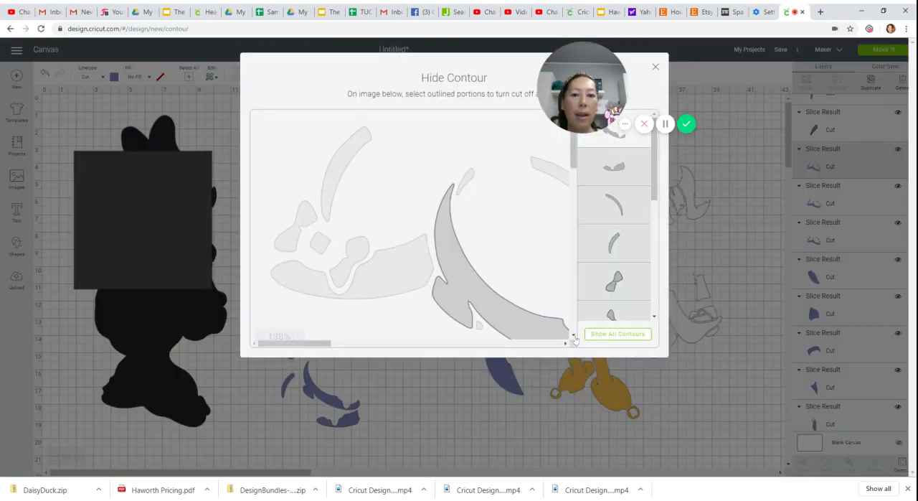
pyautogui.moveTo(328, 343); pyautogui.dragTo(355, 343)
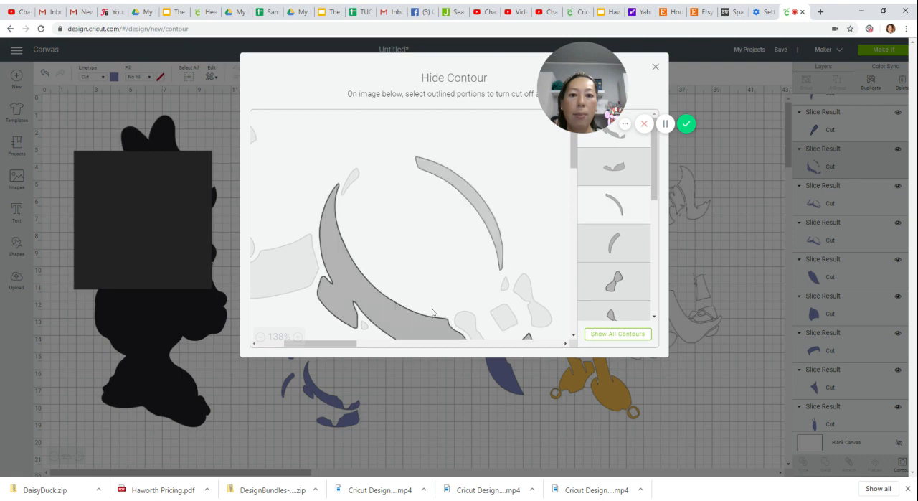
pyautogui.click(418, 325)
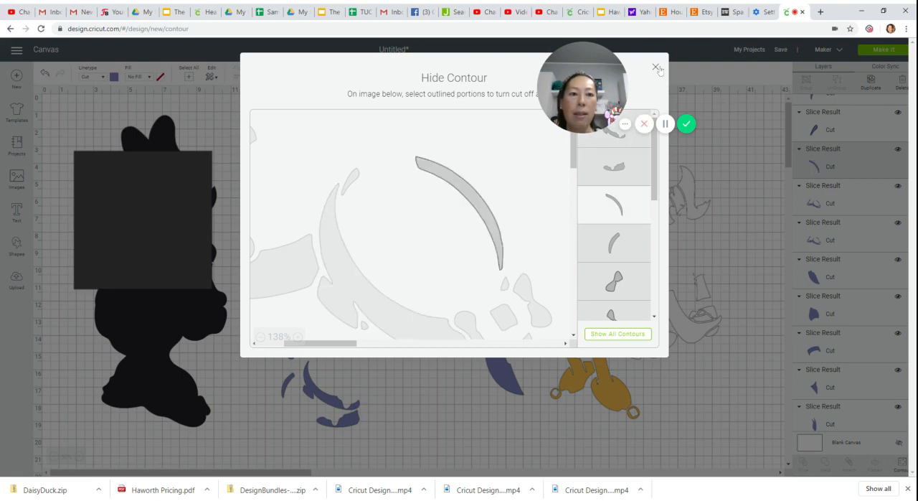
pyautogui.click(655, 67)
pyautogui.moveTo(416, 269); pyautogui.dragTo(327, 355)
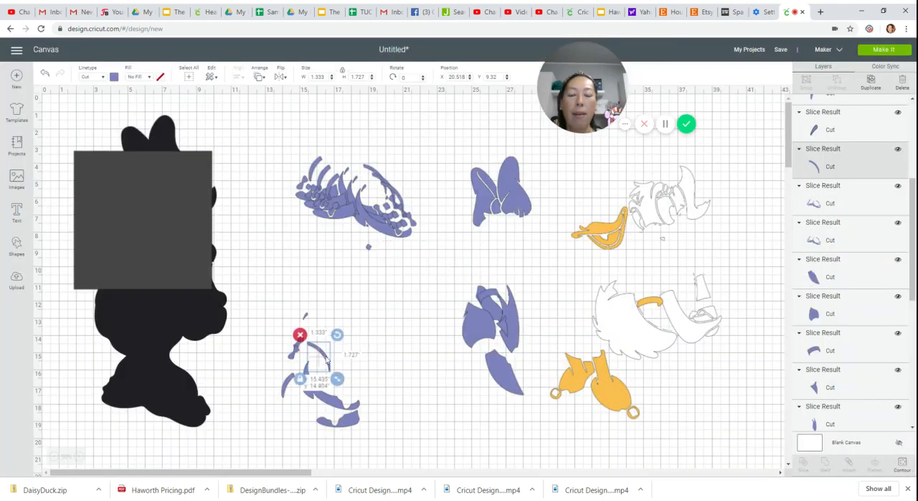
# - Reduce the next shoes copy to the larger shoe's bow half nested against the base, and move that piece below the stack
pyautogui.click(355, 204)
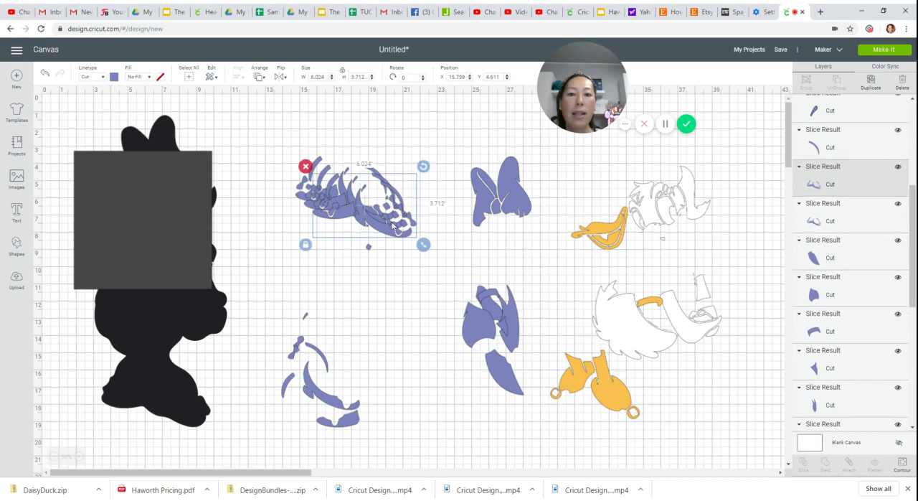
pyautogui.click(901, 463)
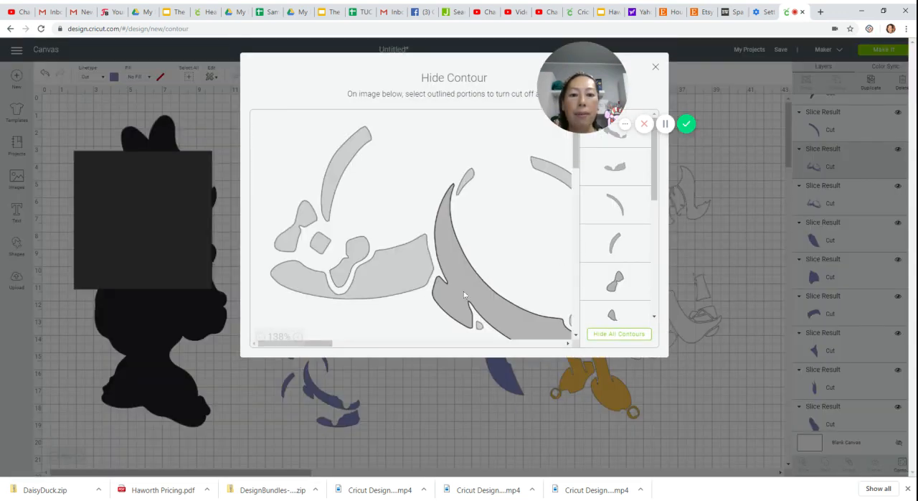
pyautogui.click(621, 334)
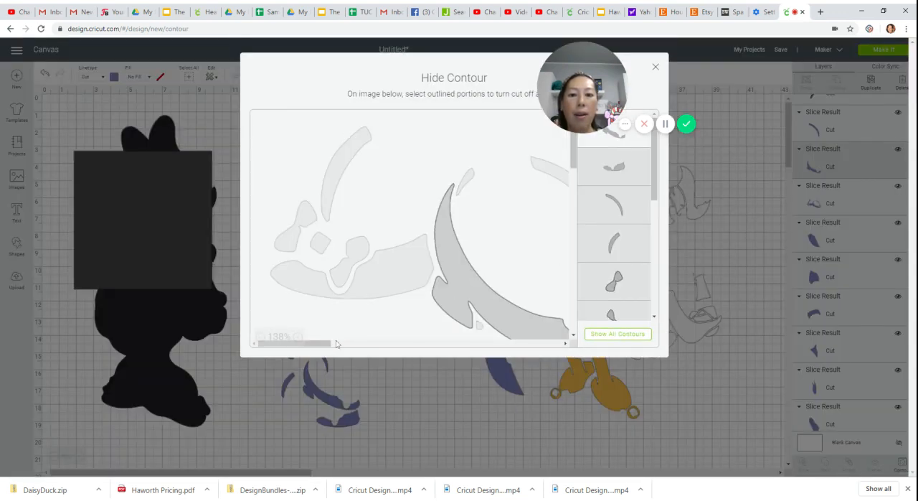
pyautogui.moveTo(337, 343); pyautogui.dragTo(374, 343)
pyautogui.scroll(-2, 389, 221)
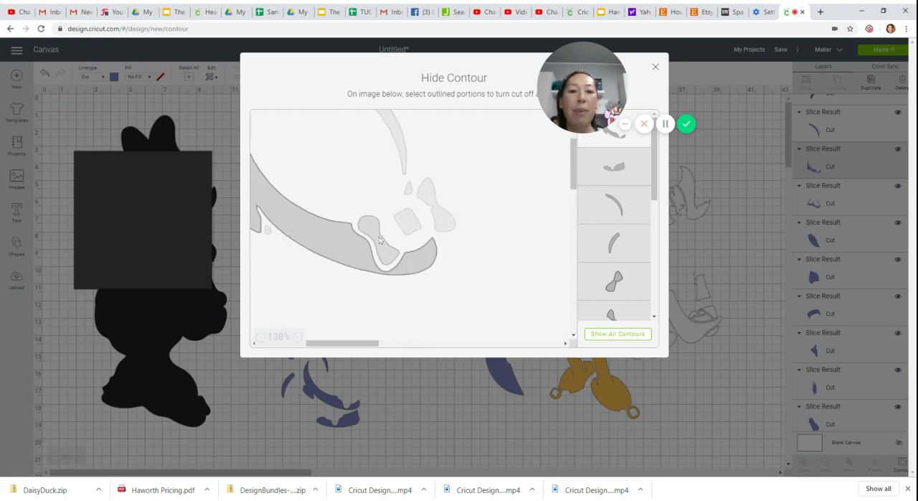
pyautogui.click(380, 231)
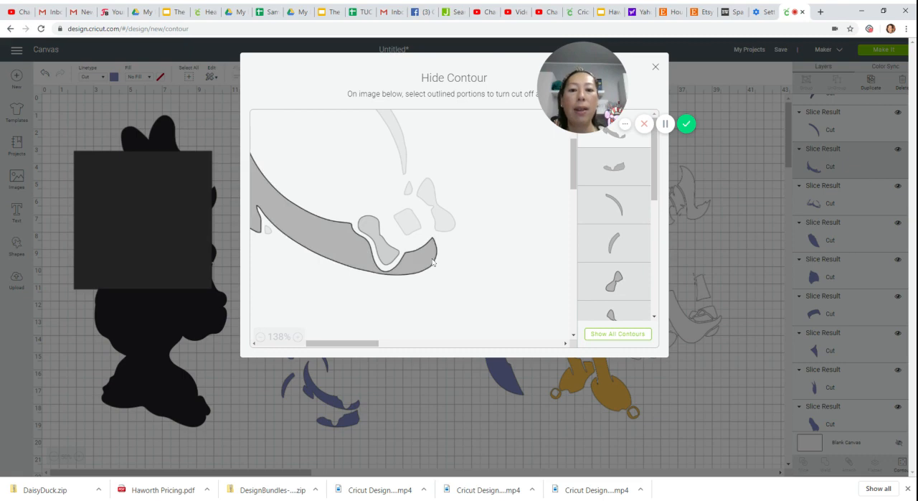
pyautogui.click(655, 66)
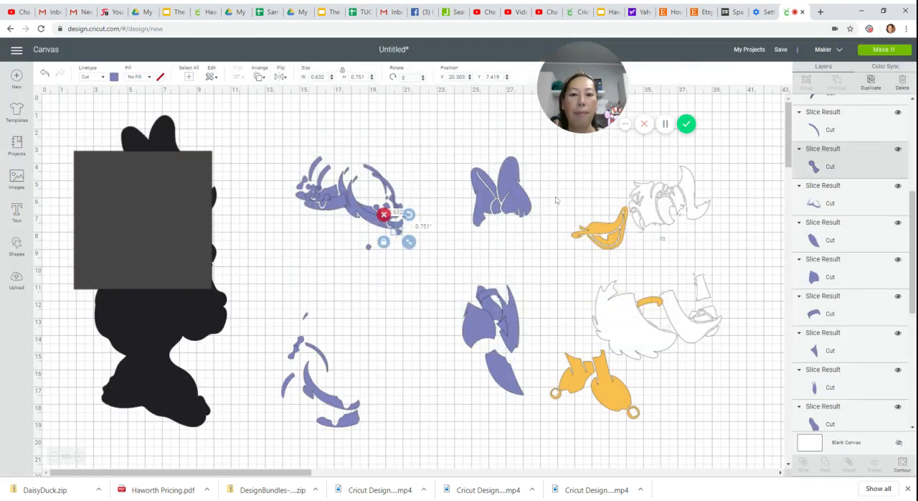
pyautogui.moveTo(396, 231); pyautogui.dragTo(353, 274)
# - Pull out another shoes copy and hide all its contours except the small square bow knot of the larger shoe
pyautogui.moveTo(381, 228); pyautogui.dragTo(426, 362)
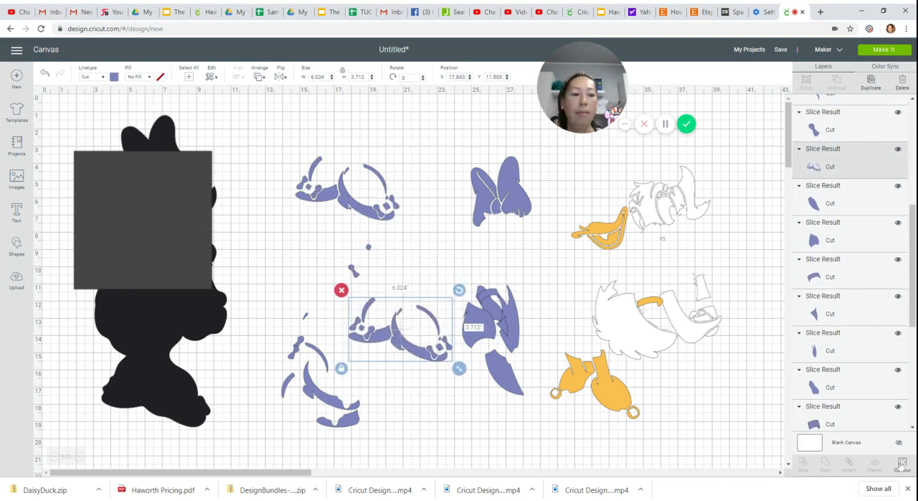
pyautogui.click(903, 464)
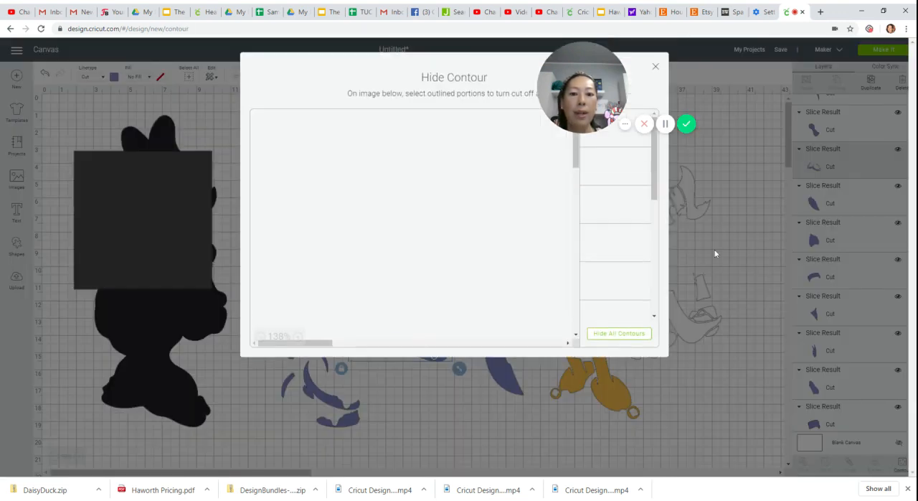
pyautogui.click(611, 336)
pyautogui.moveTo(319, 343); pyautogui.dragTo(365, 343)
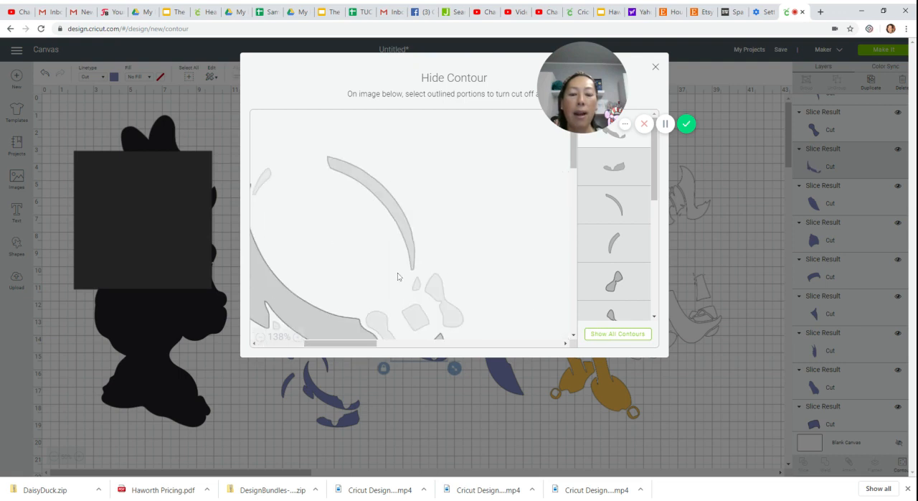
pyautogui.scroll(-3, 398, 277)
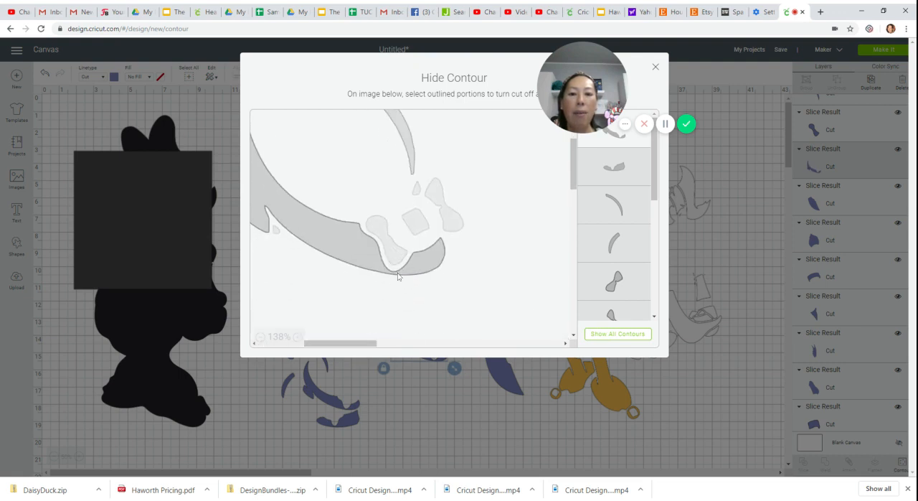
pyautogui.click(418, 228)
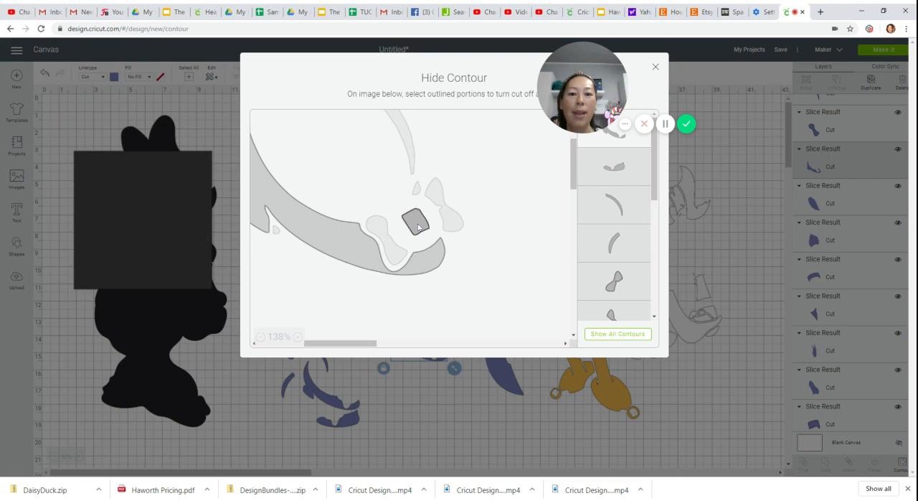
pyautogui.click(431, 272)
pyautogui.click(431, 269)
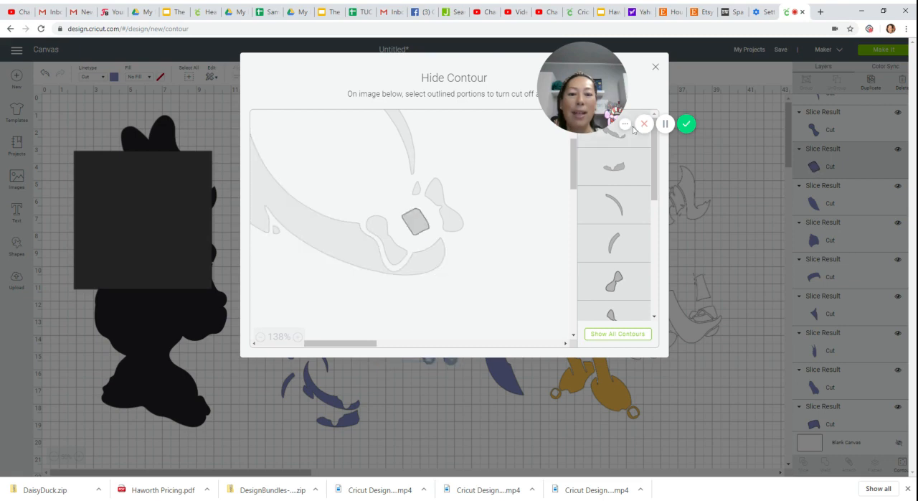
pyautogui.click(654, 67)
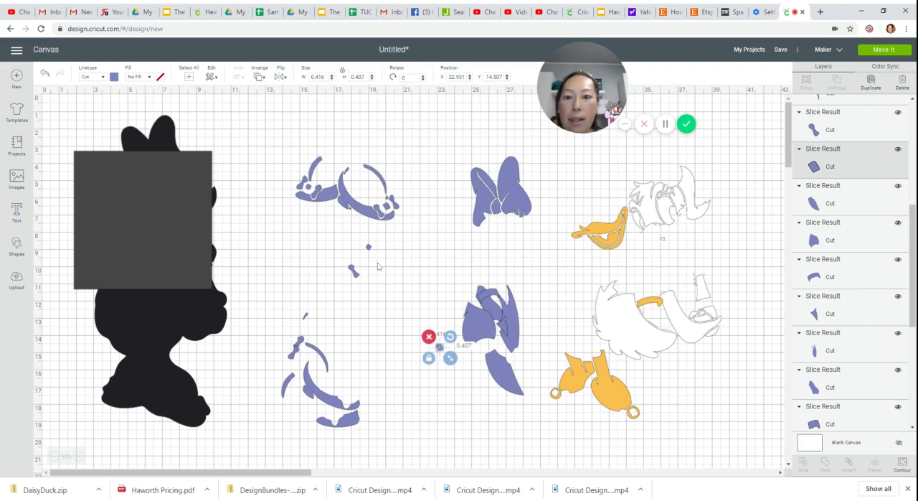
# - Reduce the last shoes copy to the larger shoe's outer bow half, and move the large curved shoe base up near it
pyautogui.click(395, 217)
pyautogui.scroll(-3, 834, 390)
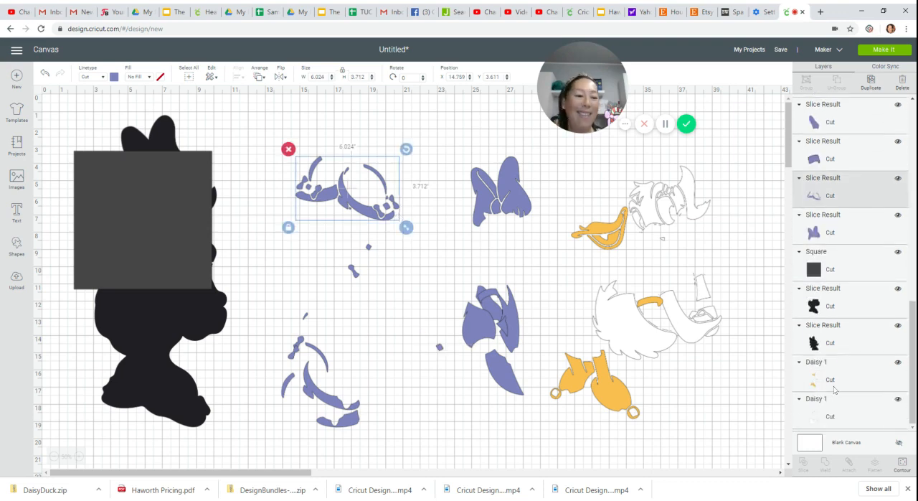
pyautogui.click(903, 464)
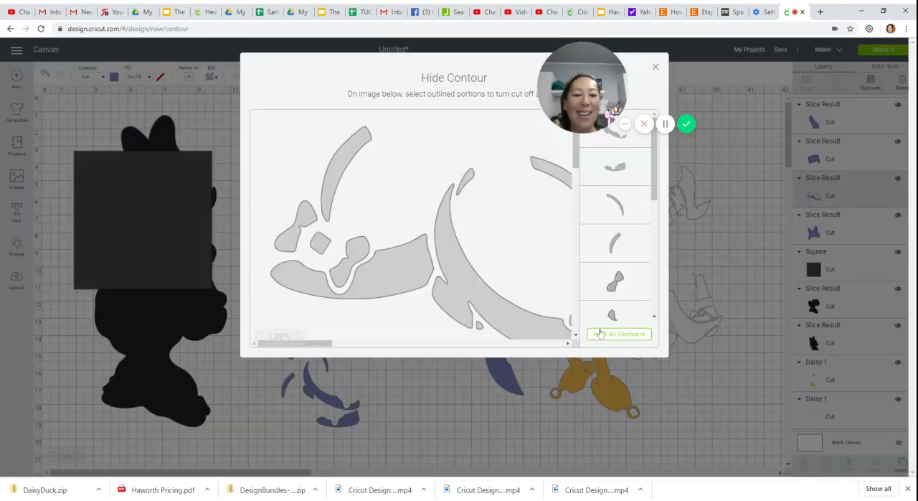
pyautogui.hscroll(5, 574, 330)
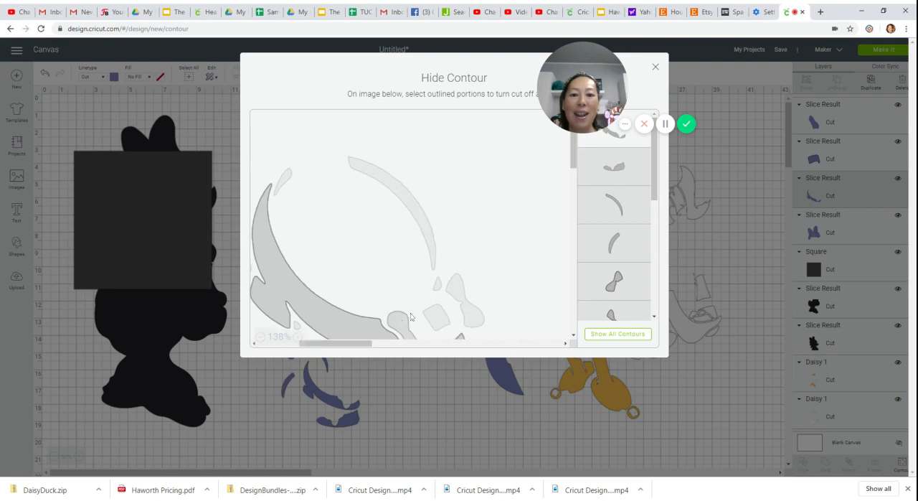
pyautogui.scroll(-2, 466, 314)
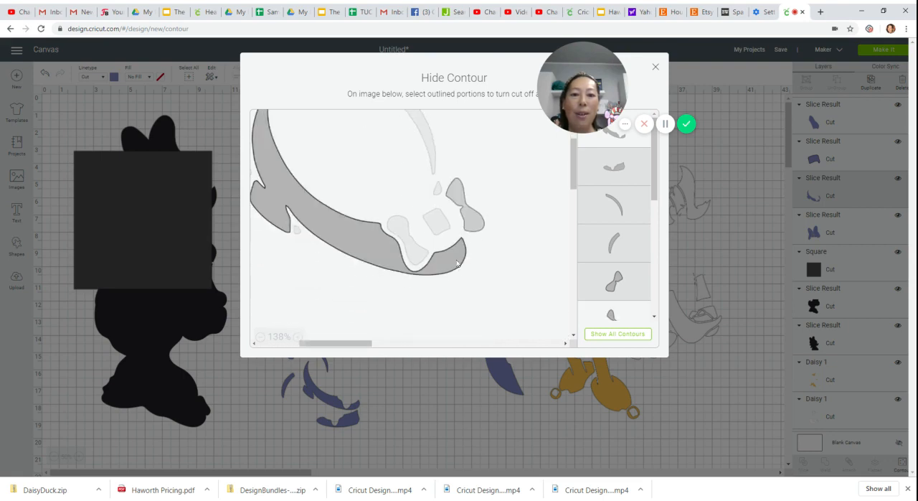
pyautogui.click(656, 68)
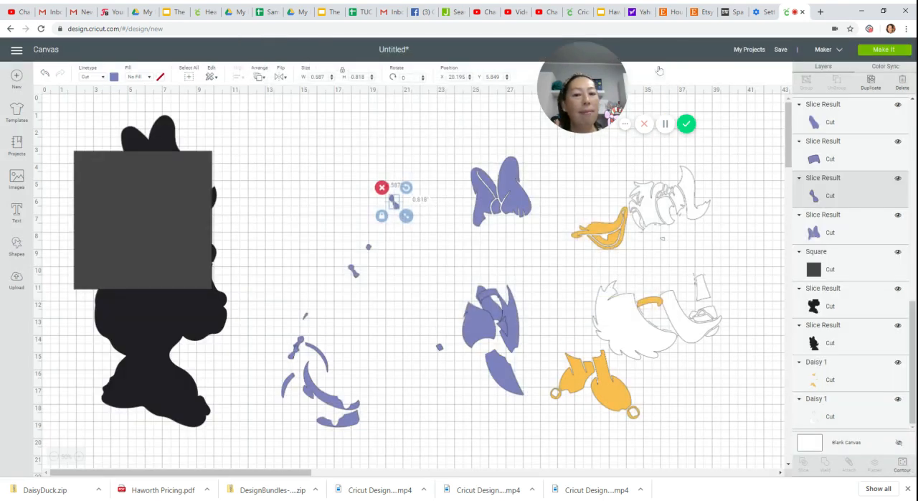
pyautogui.moveTo(322, 402); pyautogui.dragTo(406, 273)
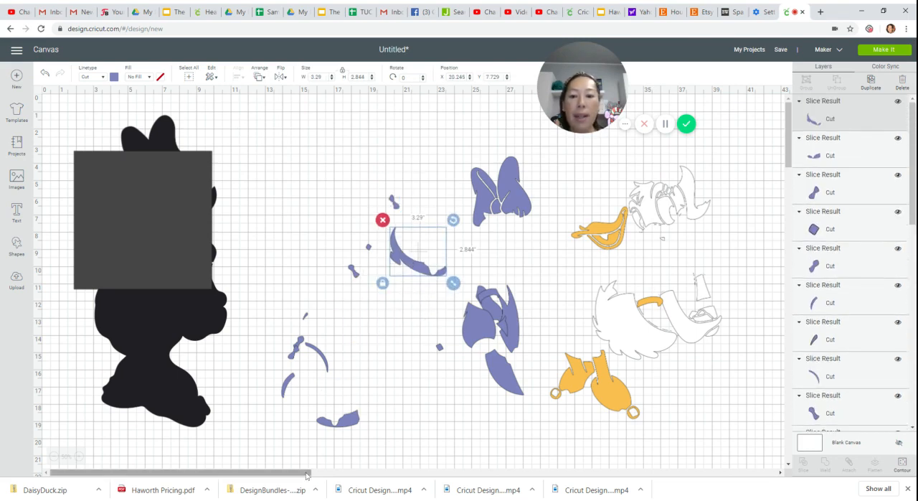
# - Move the orange beak-and-feet layer to the empty canvas below the design and position the dark grey square over its beak
pyautogui.moveTo(309, 472)
pyautogui.mouseDown()
pyautogui.moveTo(328, 473)
pyautogui.moveTo(318, 472)
pyautogui.mouseUp()
pyautogui.moveTo(579, 382); pyautogui.dragTo(268, 257)
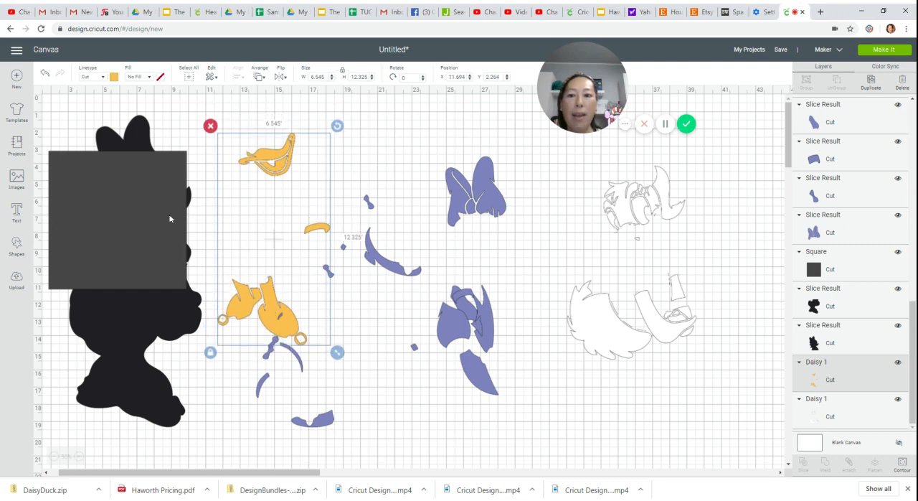
pyautogui.moveTo(170, 218); pyautogui.dragTo(323, 111)
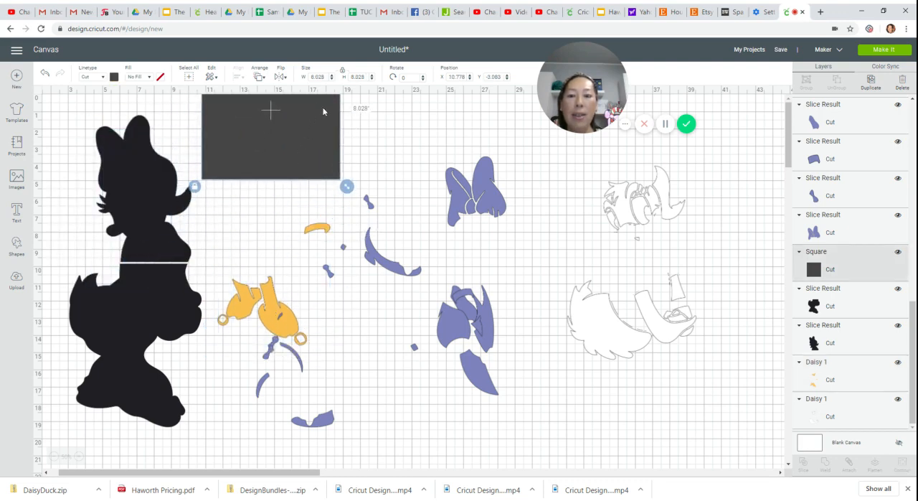
pyautogui.click(395, 127)
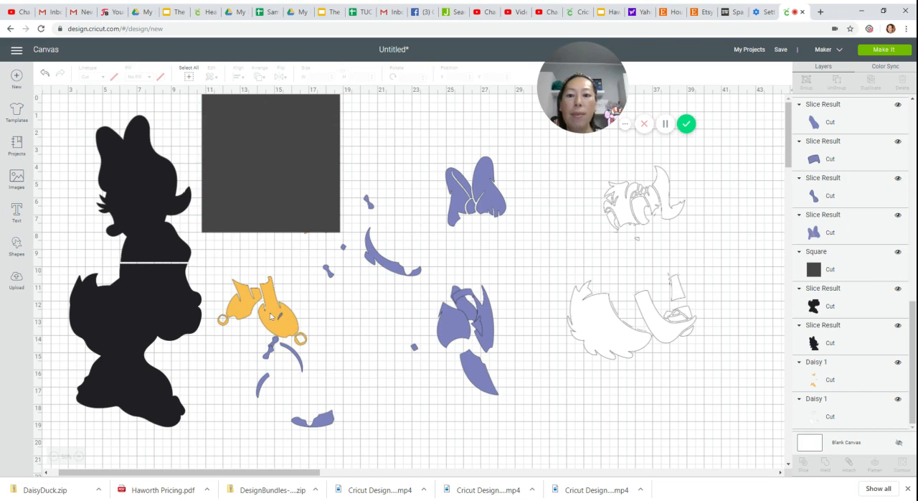
pyautogui.moveTo(271, 316); pyautogui.dragTo(416, 449)
pyautogui.scroll(3, 326, 311)
pyautogui.moveTo(299, 199); pyautogui.dragTo(403, 250)
pyautogui.click(517, 347)
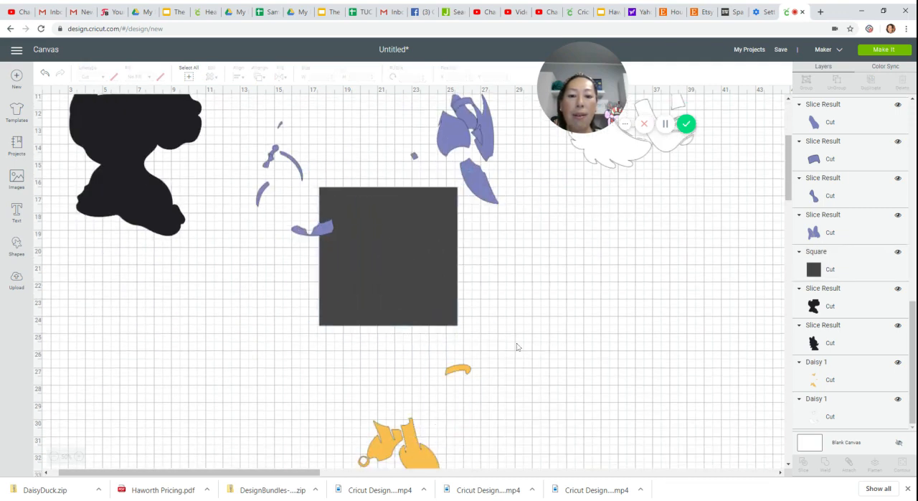
# - Slice the orange layer with the grey square, delete the dark beak-shaped leftover, and set the separated orange beak aside
pyautogui.moveTo(472, 396); pyautogui.dragTo(419, 286)
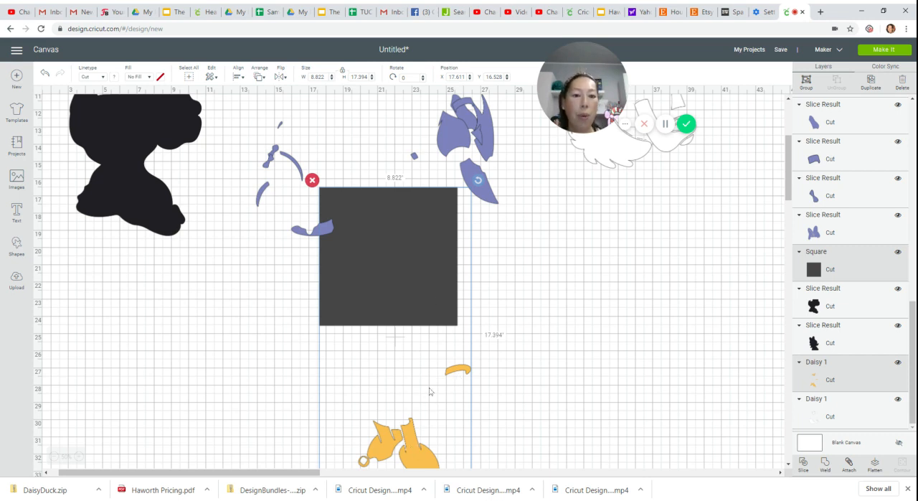
pyautogui.click(804, 464)
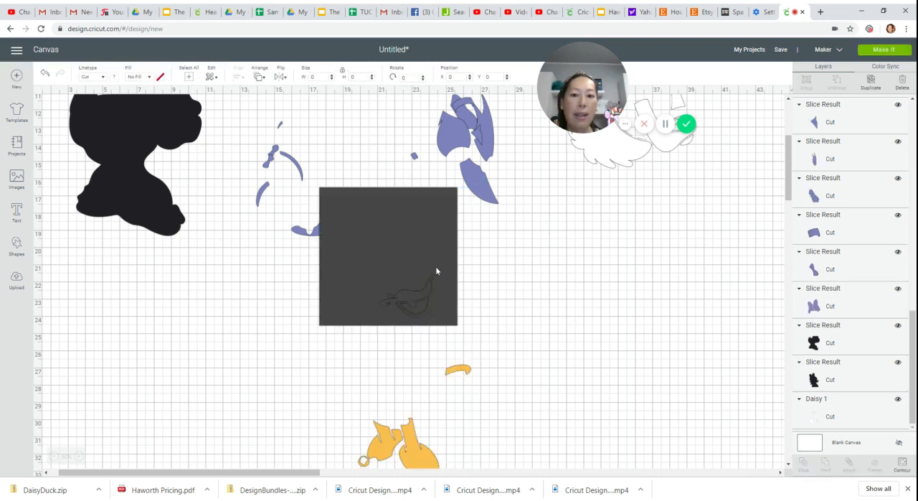
pyautogui.moveTo(436, 271); pyautogui.dragTo(687, 356)
pyautogui.moveTo(410, 298); pyautogui.dragTo(340, 317)
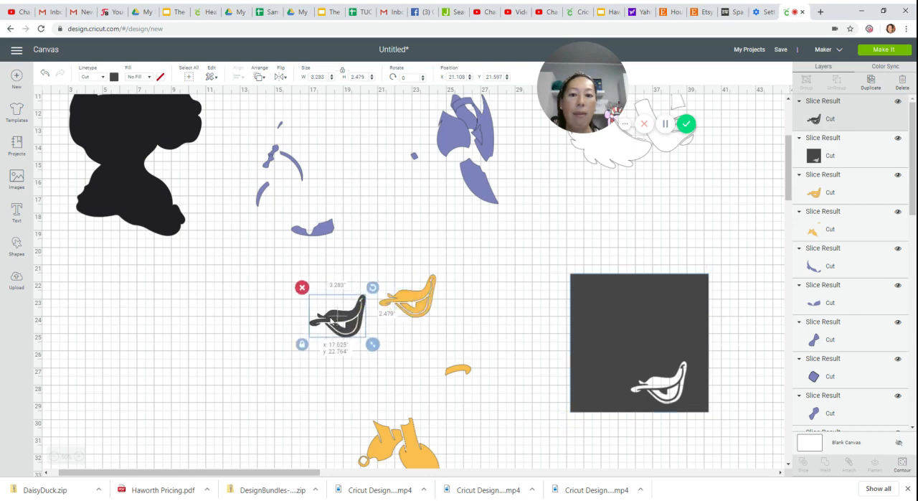
pyautogui.click(305, 288)
pyautogui.moveTo(407, 300); pyautogui.dragTo(294, 312)
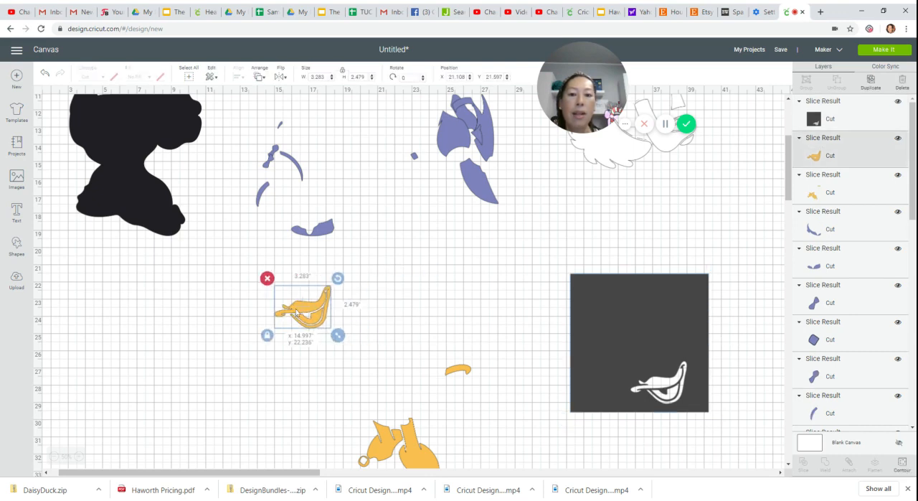
# - Rotate the grey square to about 317 degrees, place it over the small curved orange strip, and slice it with the orange layer
pyautogui.moveTo(645, 303); pyautogui.dragTo(588, 368)
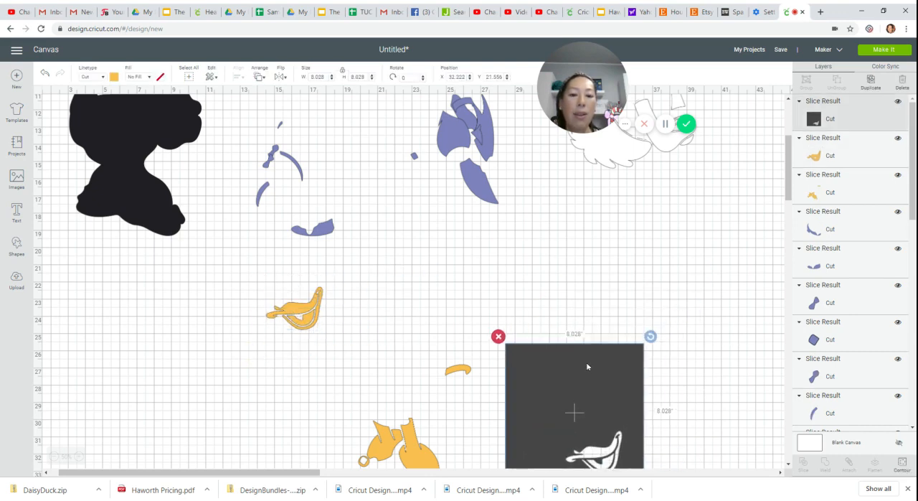
pyautogui.moveTo(650, 334); pyautogui.dragTo(579, 325)
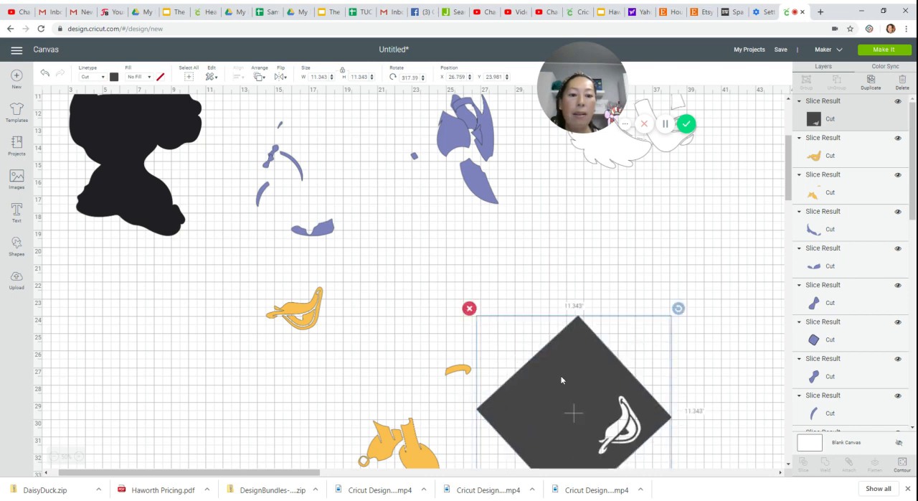
pyautogui.moveTo(553, 370); pyautogui.dragTo(520, 340)
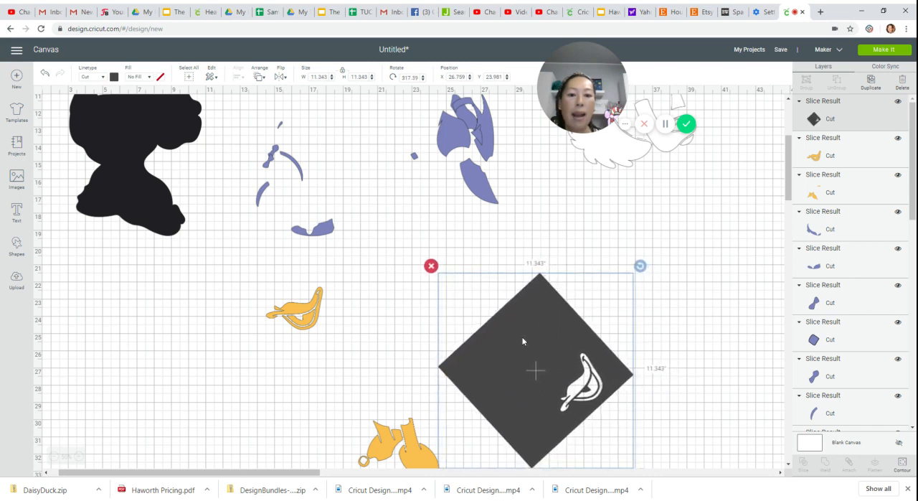
pyautogui.click(380, 359)
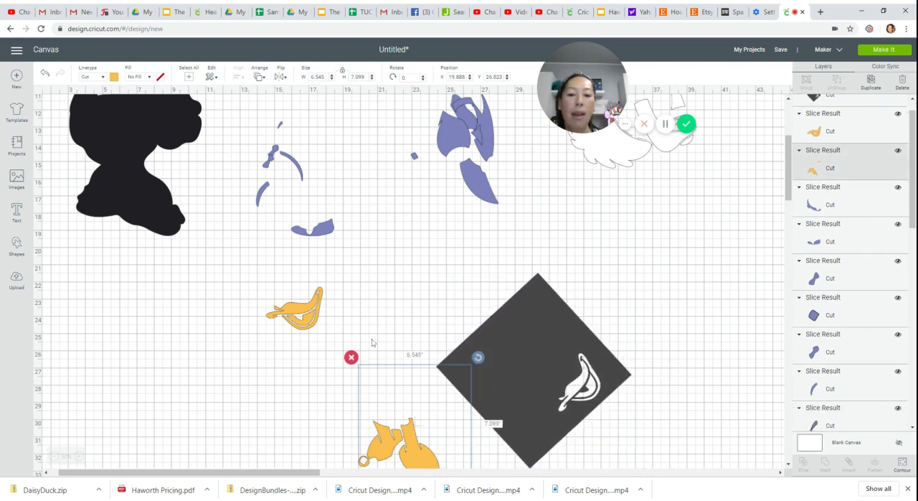
pyautogui.moveTo(390, 308); pyautogui.dragTo(483, 413)
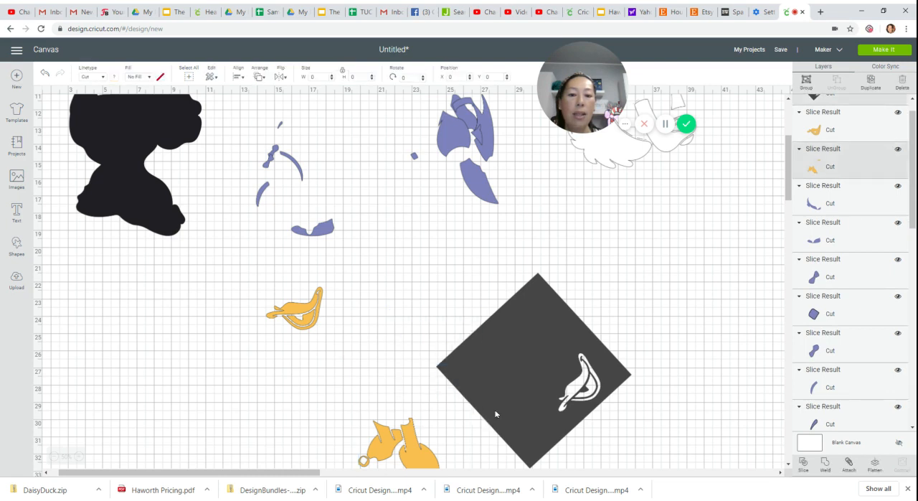
pyautogui.click(803, 464)
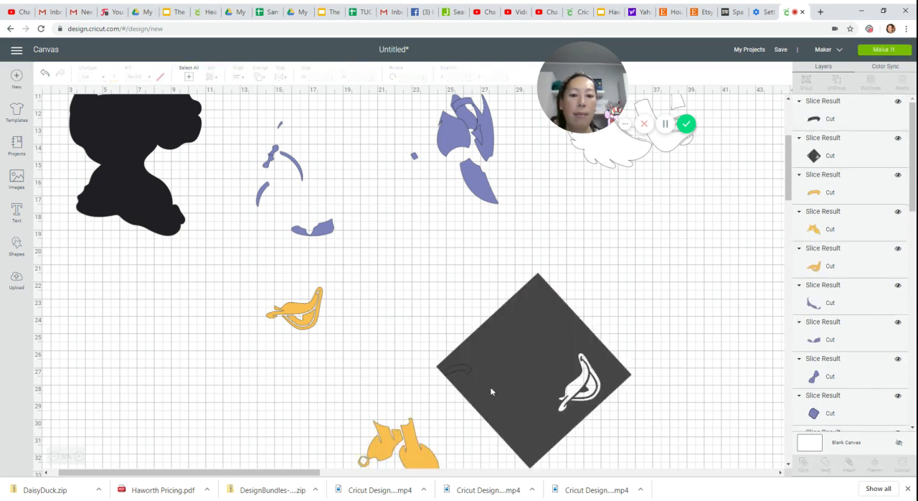
# - Delete the dark strip-shaped leftover, move the grey square off the cut, and set the separated orange strip with the beak
pyautogui.moveTo(455, 371); pyautogui.dragTo(394, 373)
pyautogui.press('Delete')
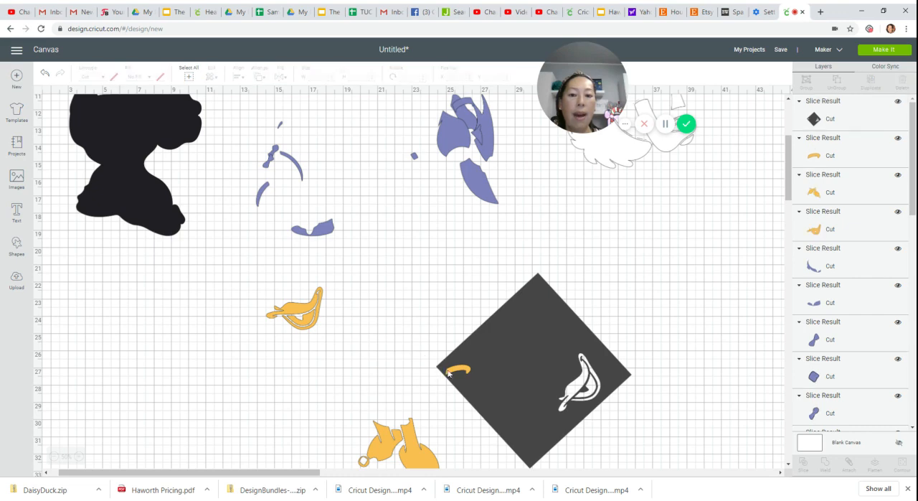
pyautogui.moveTo(459, 374); pyautogui.dragTo(549, 378)
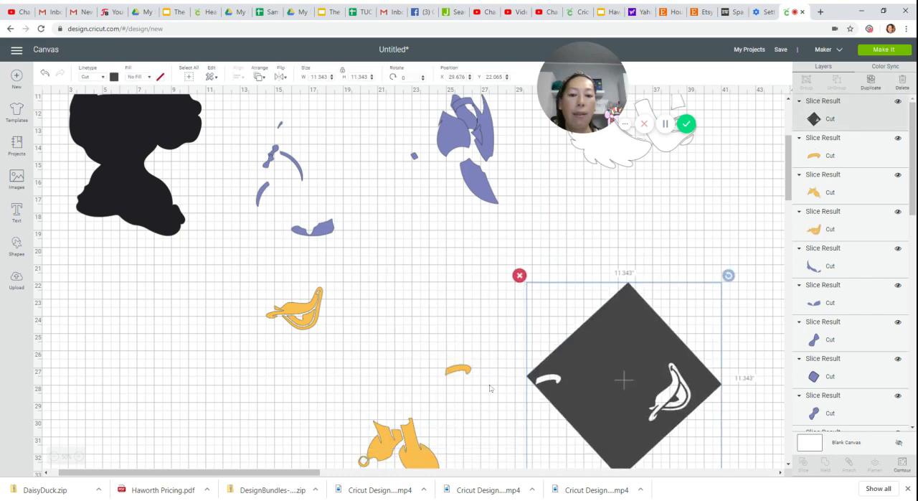
pyautogui.moveTo(464, 370); pyautogui.dragTo(299, 305)
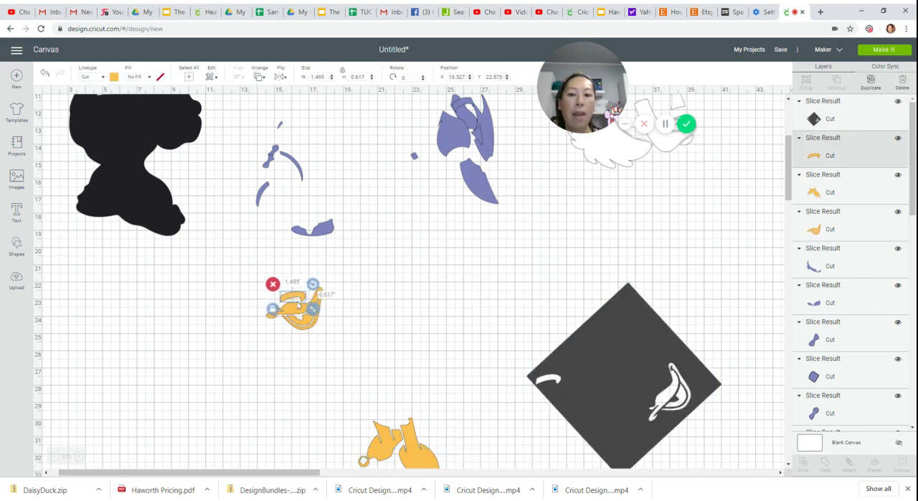
# - Move the orange feet up, cover only the ring beside the larger foot with the grey square, and slice the two
pyautogui.moveTo(424, 460); pyautogui.dragTo(405, 325)
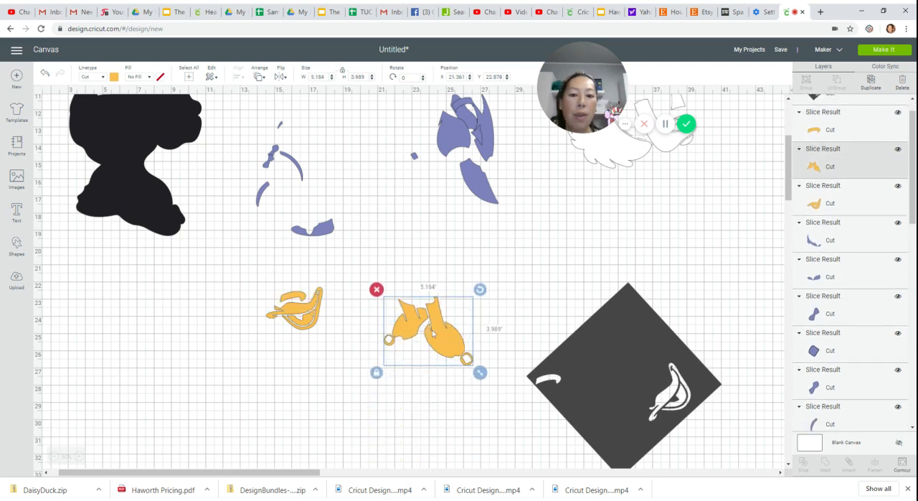
pyautogui.moveTo(625, 353); pyautogui.dragTo(527, 369)
pyautogui.click(399, 380)
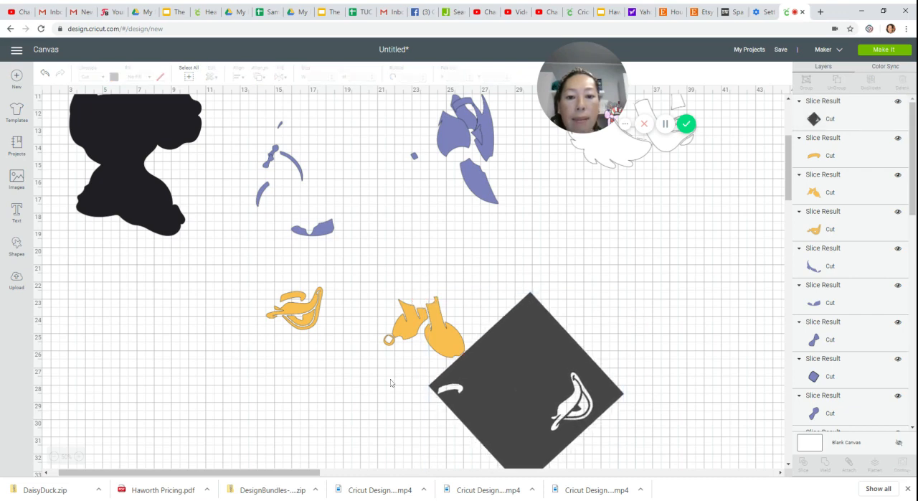
pyautogui.moveTo(407, 256); pyautogui.dragTo(486, 393)
pyautogui.click(803, 462)
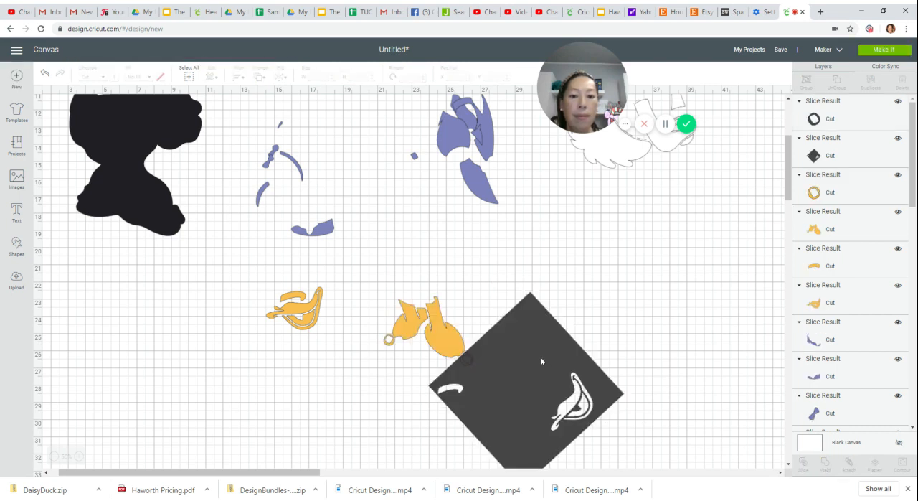
# - Pull the grey square away, delete the dark ring leftover, and set the separated orange ring with the beak
pyautogui.moveTo(540, 356); pyautogui.dragTo(610, 368)
pyautogui.click(466, 364)
pyautogui.moveTo(467, 366); pyautogui.dragTo(442, 399)
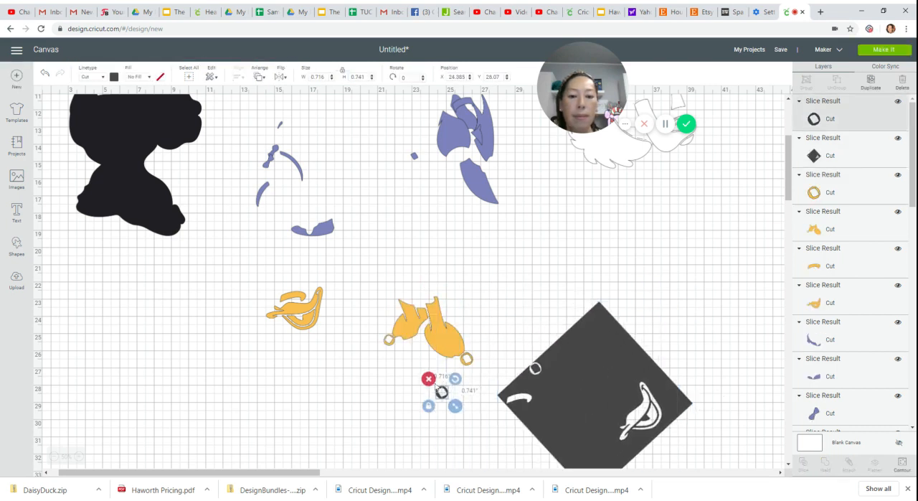
pyautogui.click(429, 378)
pyautogui.moveTo(467, 364); pyautogui.dragTo(321, 315)
# - Place the ring beside the smaller foot over the grey square's upper corner and slice the feet layer with the square
pyautogui.moveTo(467, 341); pyautogui.dragTo(672, 318)
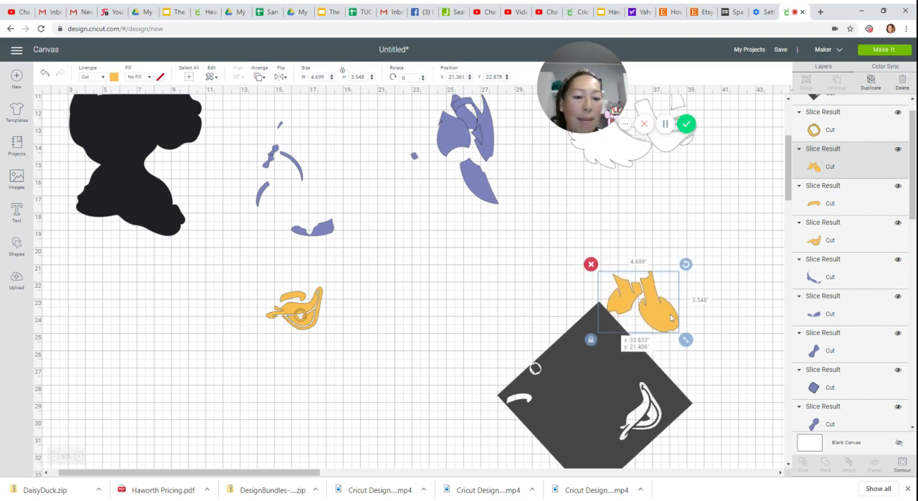
pyautogui.click(720, 392)
pyautogui.moveTo(721, 378); pyautogui.dragTo(600, 290)
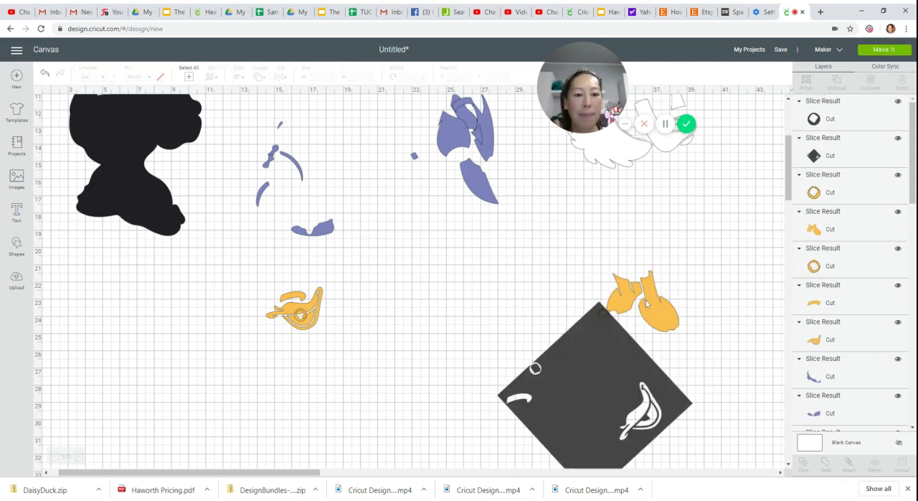
# - Separate the sliced pieces, set the second orange ring with the beak, and delete its dark leftover and the grey square
pyautogui.moveTo(646, 299); pyautogui.dragTo(660, 253)
pyautogui.moveTo(599, 351); pyautogui.dragTo(546, 375)
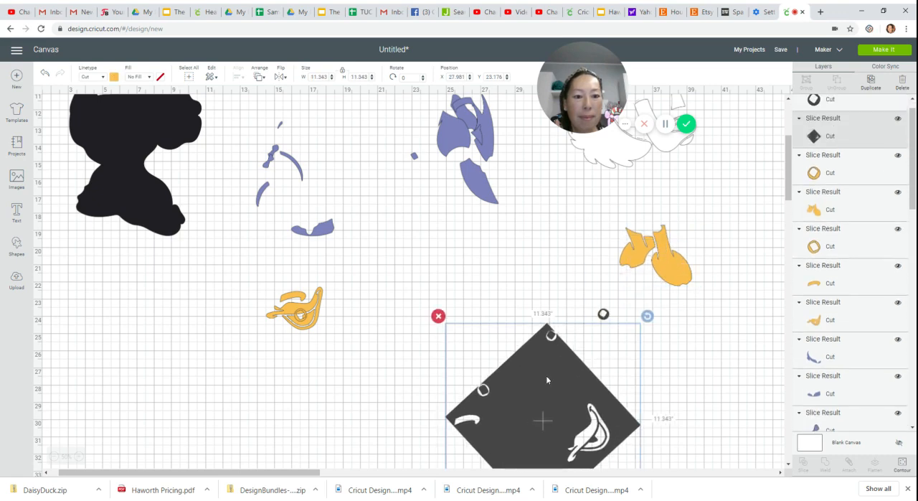
pyautogui.click(604, 315)
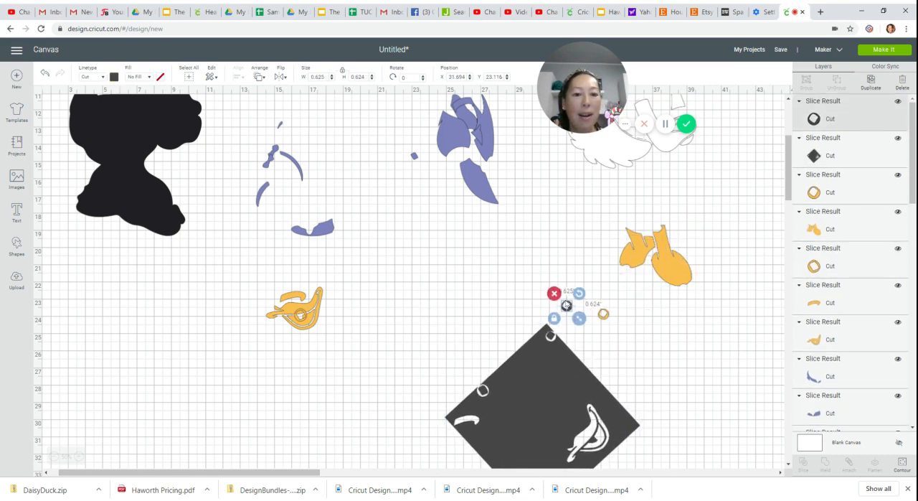
pyautogui.press('Delete')
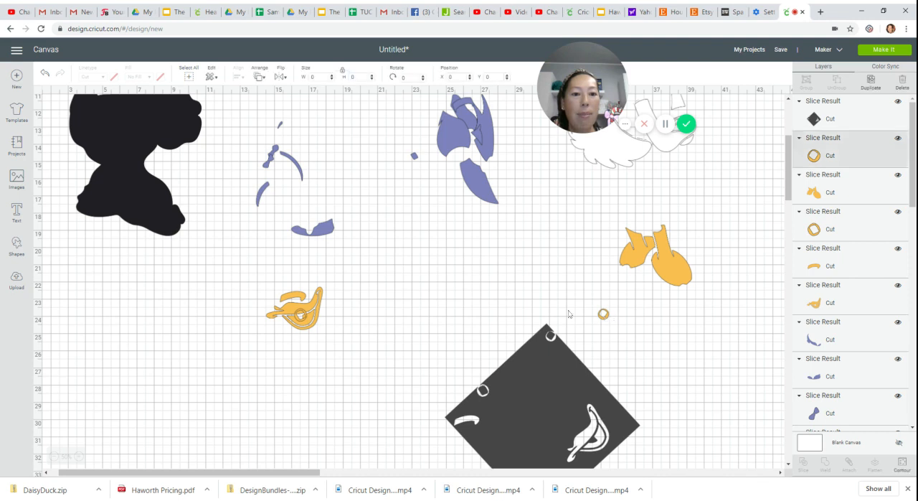
pyautogui.moveTo(604, 315); pyautogui.dragTo(304, 318)
pyautogui.click(567, 405)
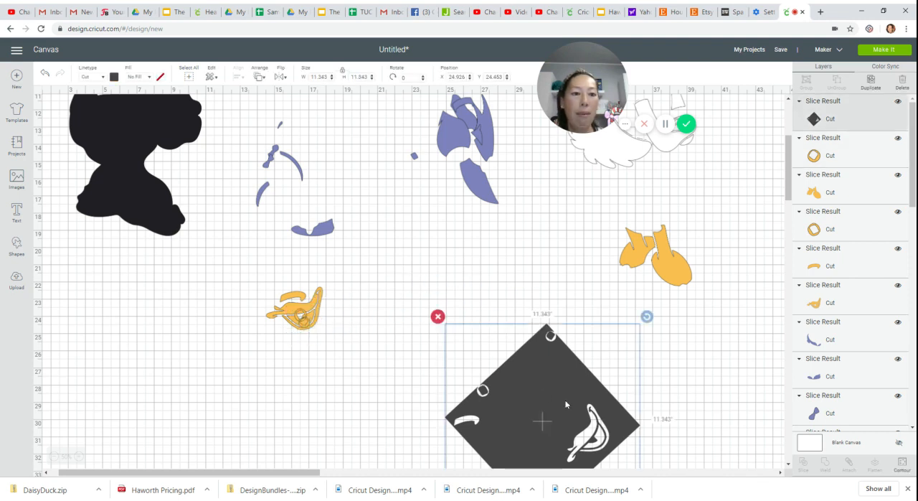
pyautogui.press('Delete')
# - Duplicate the orange feet, hide the smaller foot's contour in the copy, and move the remaining larger foot to empty canvas
pyautogui.moveTo(660, 277); pyautogui.dragTo(582, 315)
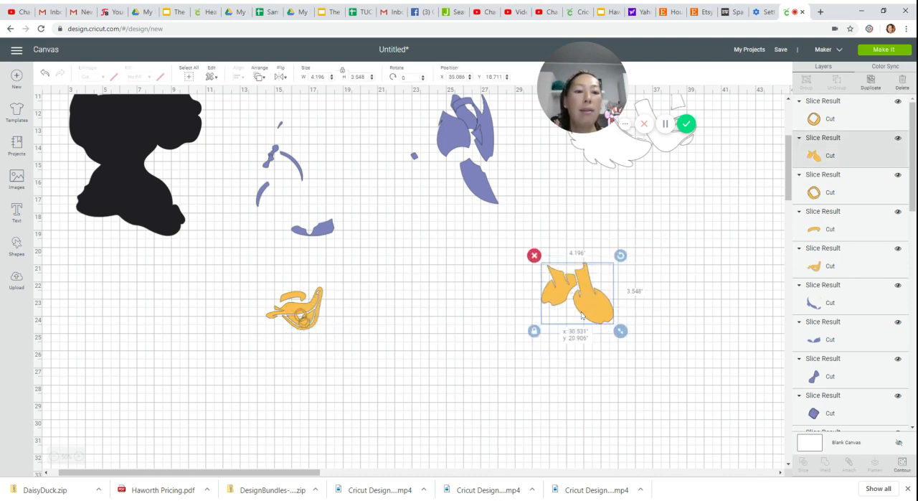
pyautogui.click(869, 85)
pyautogui.moveTo(608, 327); pyautogui.dragTo(588, 363)
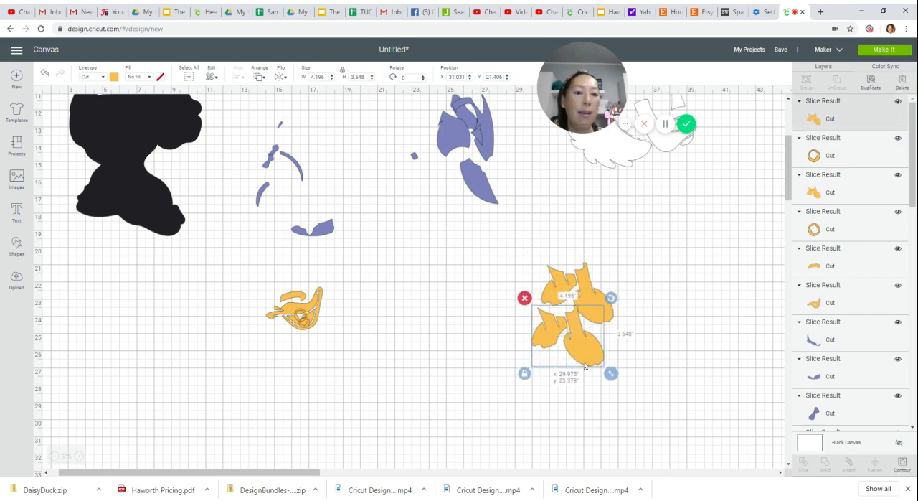
pyautogui.click(903, 463)
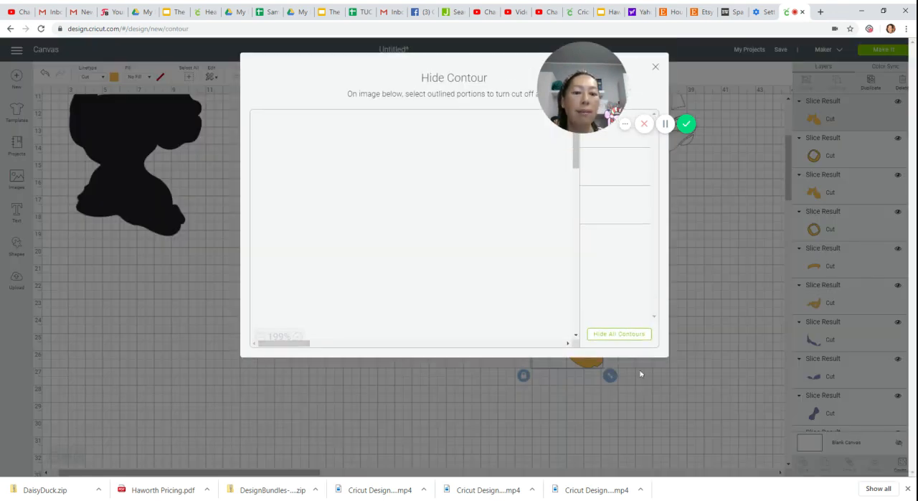
pyautogui.click(451, 265)
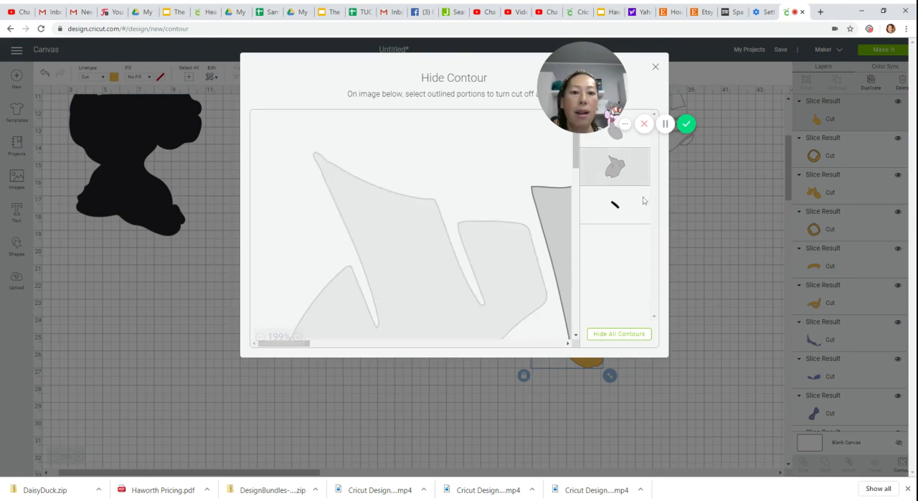
pyautogui.click(654, 67)
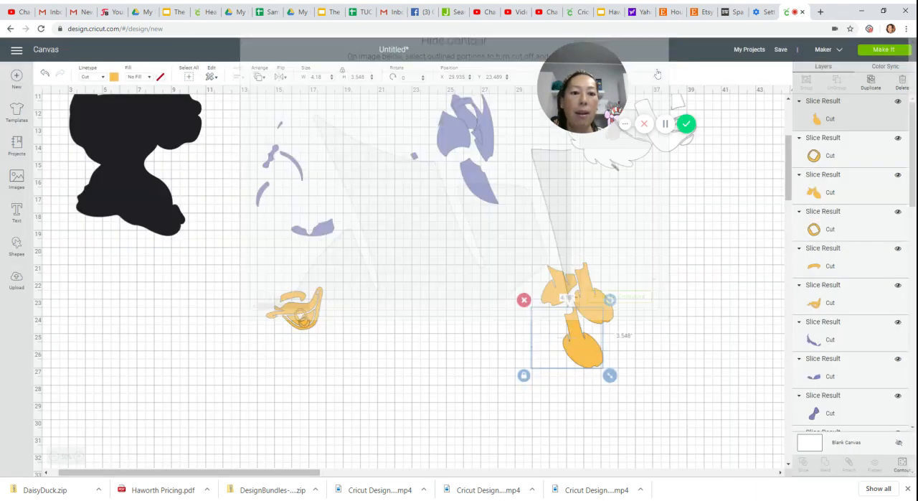
pyautogui.moveTo(577, 330); pyautogui.dragTo(482, 367)
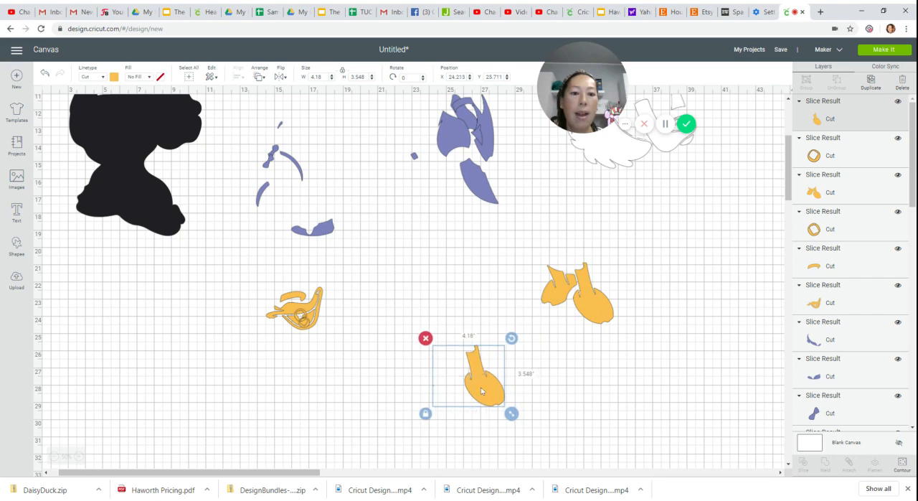
# - Hide the larger foot's contour in the original feet layer and move both single feet next to the orange beak
pyautogui.click(600, 301)
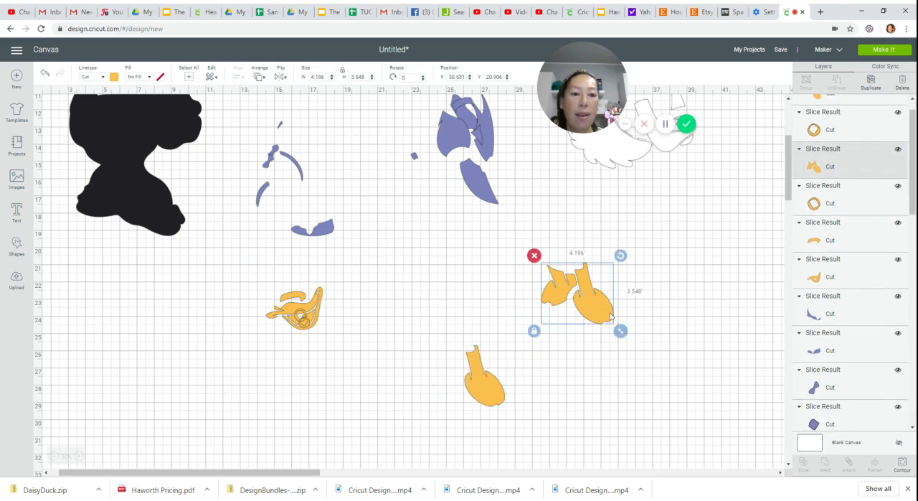
pyautogui.click(902, 462)
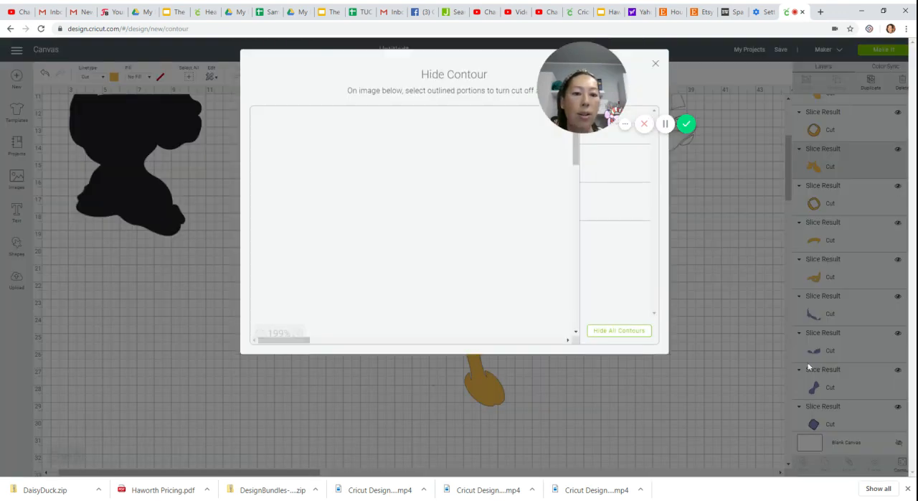
pyautogui.click(555, 220)
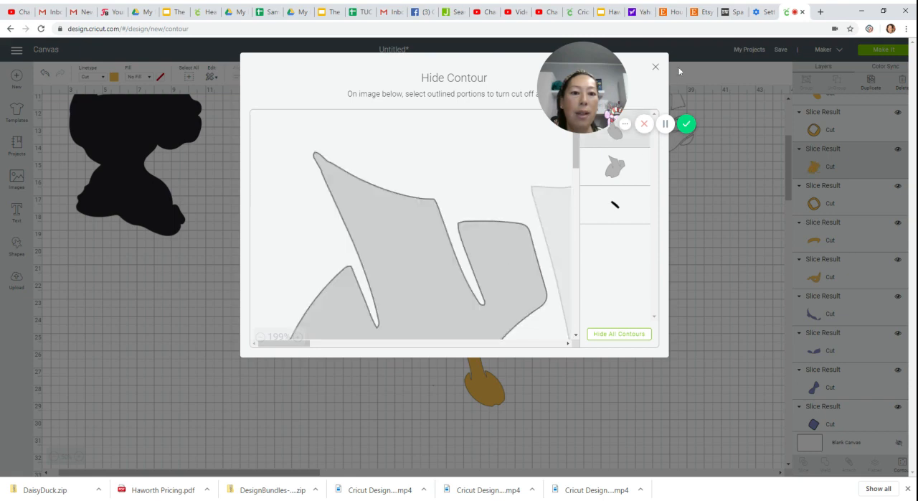
pyautogui.click(654, 68)
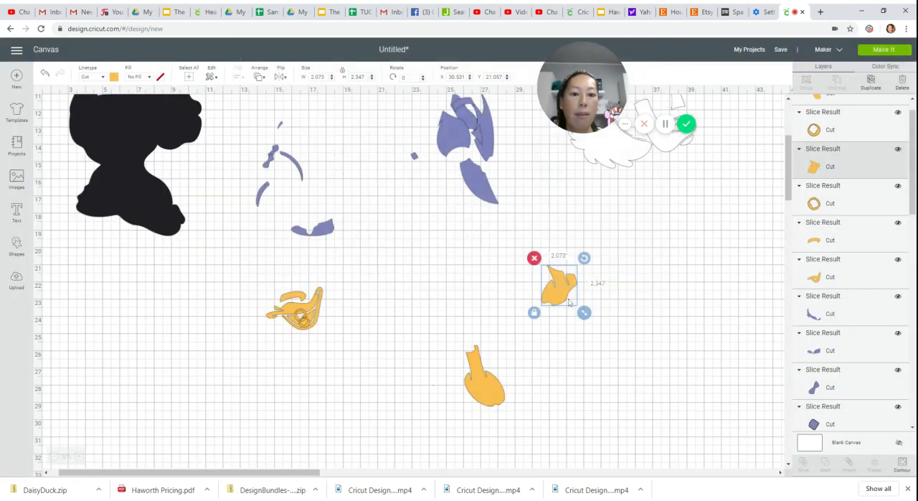
pyautogui.moveTo(568, 301); pyautogui.dragTo(370, 323)
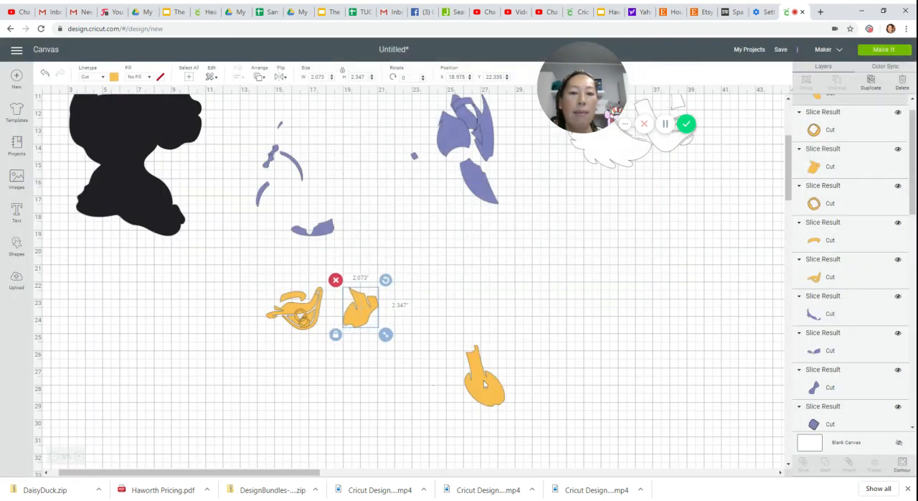
pyautogui.moveTo(483, 384); pyautogui.dragTo(330, 326)
# - Move the white Daisy 1 layer to clear canvas beside the purple parts and open its contours for hiding
pyautogui.moveTo(260, 472); pyautogui.dragTo(361, 472)
pyautogui.scroll(5, 345, 342)
pyautogui.moveTo(340, 343); pyautogui.dragTo(458, 377)
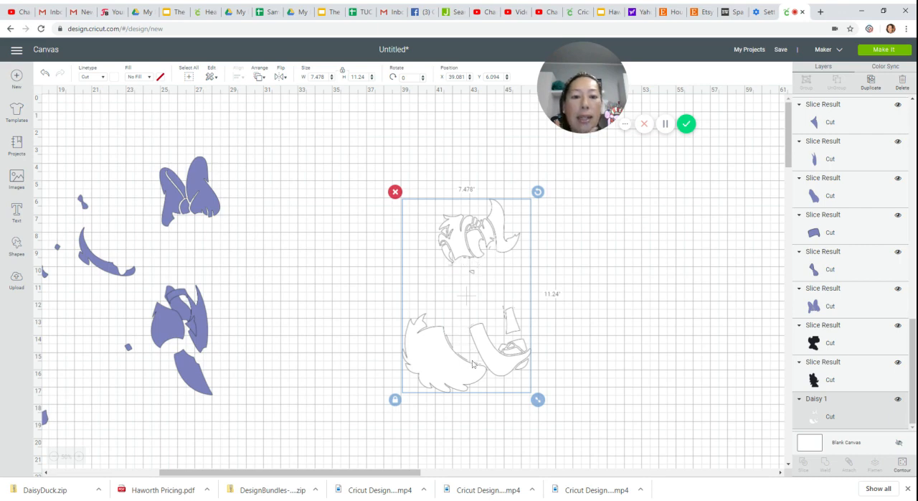
pyautogui.moveTo(467, 371); pyautogui.dragTo(462, 330)
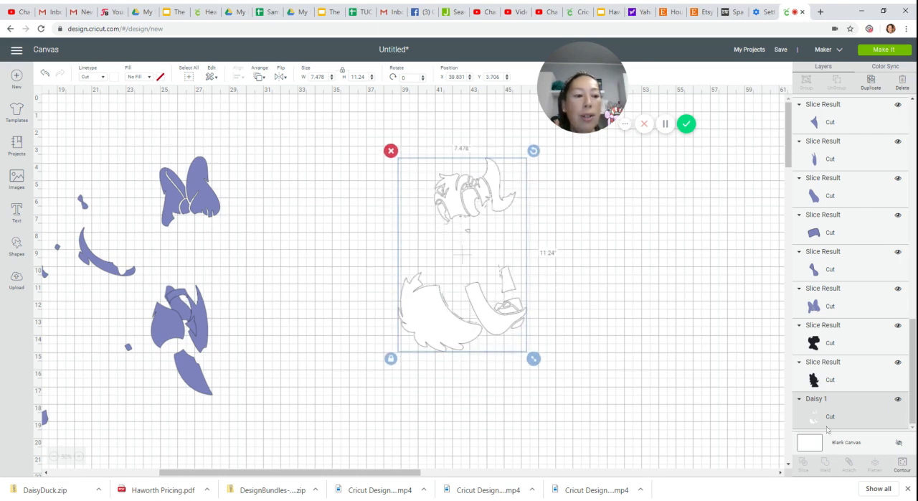
pyautogui.click(902, 464)
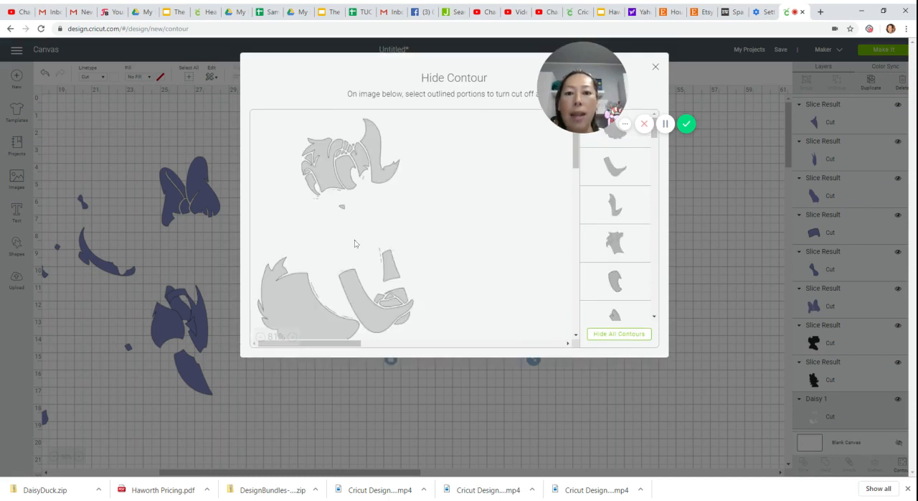
pyautogui.scroll(-1, 314, 253)
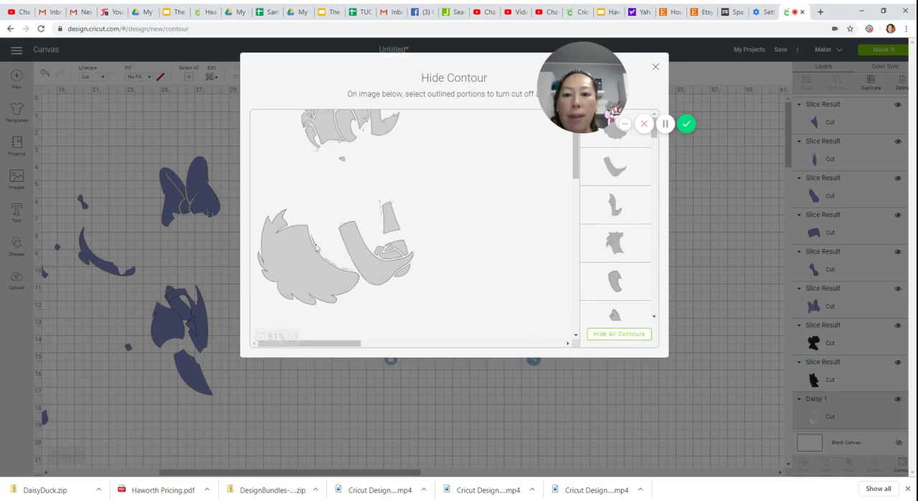
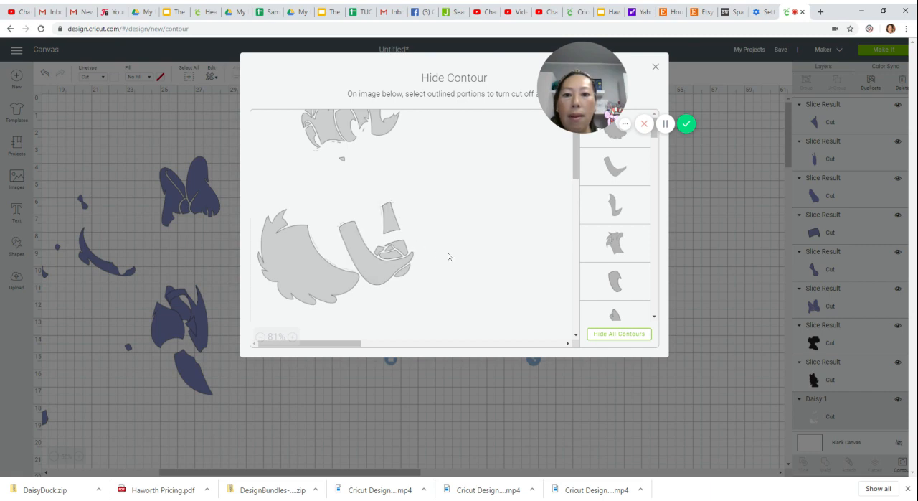
# - Hide the tiny stray contours just beneath the head in the white Daisy 1 layer's preview
pyautogui.scroll(2, 448, 256)
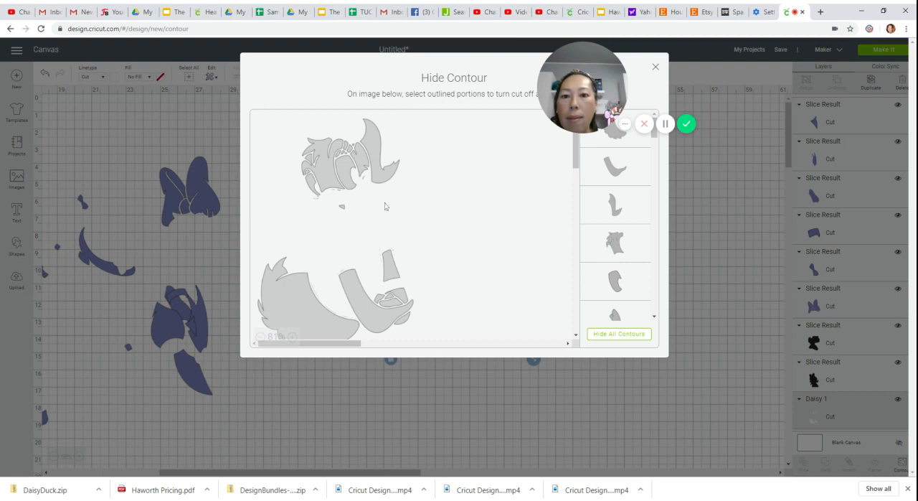
pyautogui.click(334, 198)
pyautogui.click(331, 198)
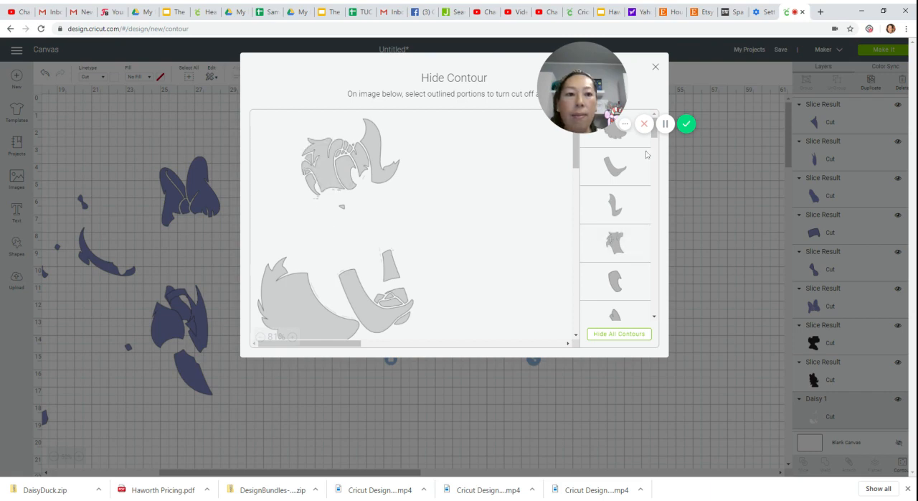
# - Hide the remaining tiny contours down to the end of the white layer's contour list, and return to the canvas
pyautogui.moveTo(654, 138); pyautogui.dragTo(649, 235)
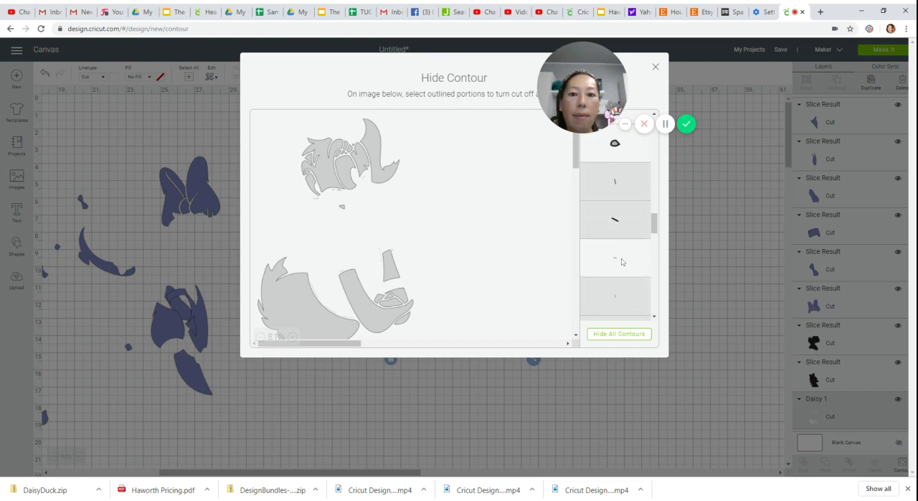
pyautogui.moveTo(654, 229); pyautogui.dragTo(654, 252)
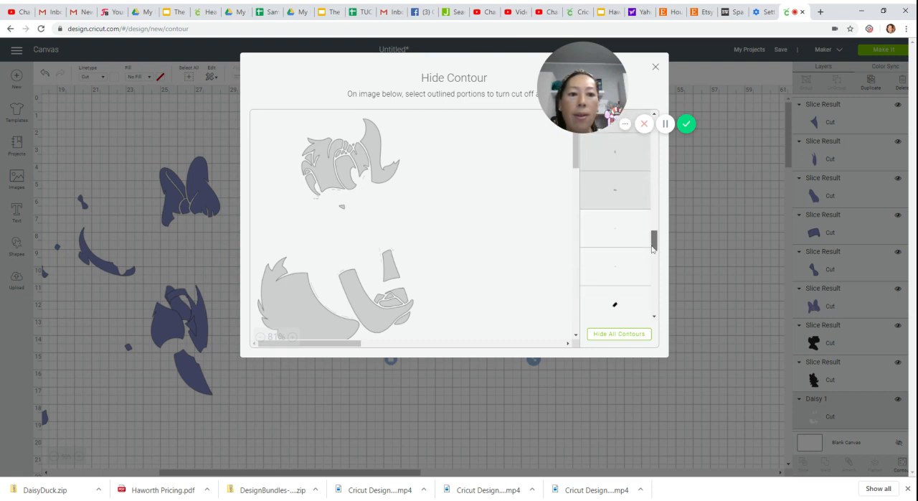
pyautogui.click(629, 207)
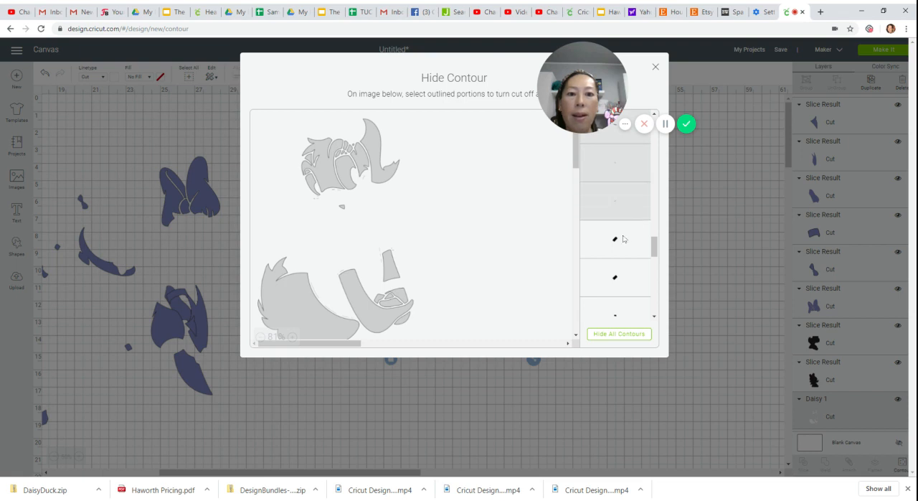
pyautogui.click(624, 243)
pyautogui.click(621, 280)
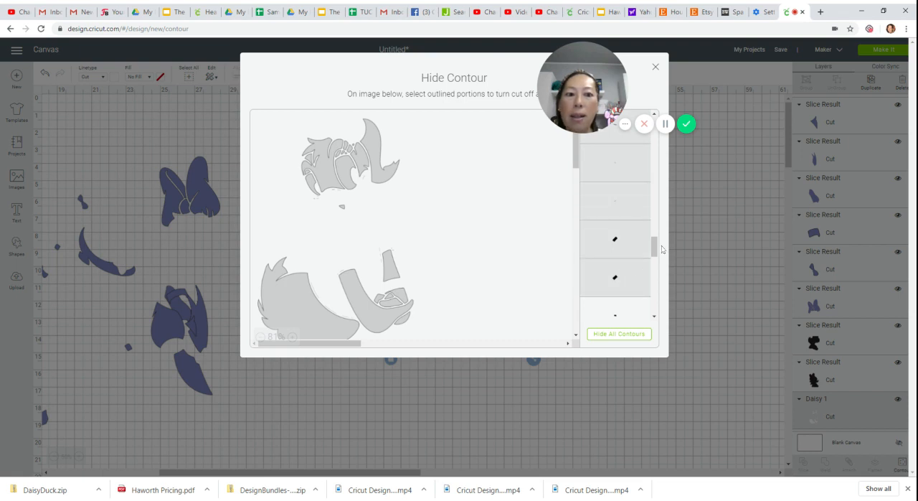
pyautogui.moveTo(654, 246); pyautogui.dragTo(653, 261)
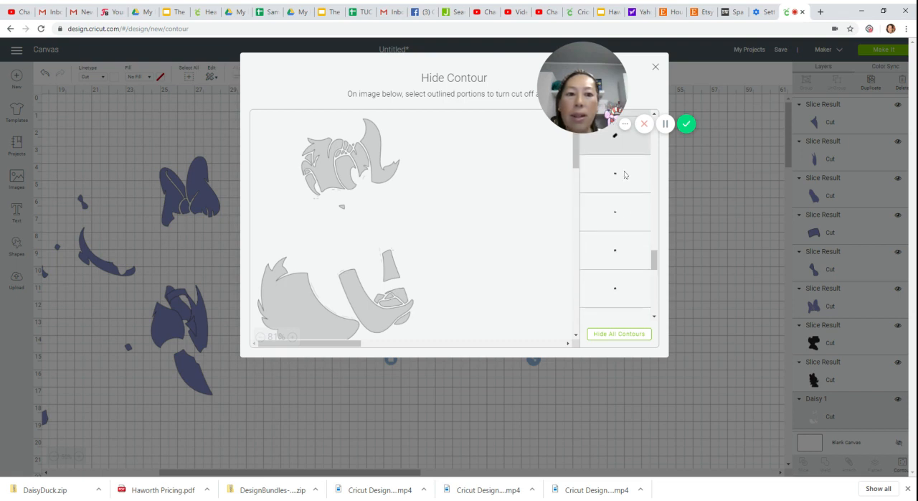
pyautogui.click(626, 178)
pyautogui.click(626, 221)
pyautogui.click(621, 251)
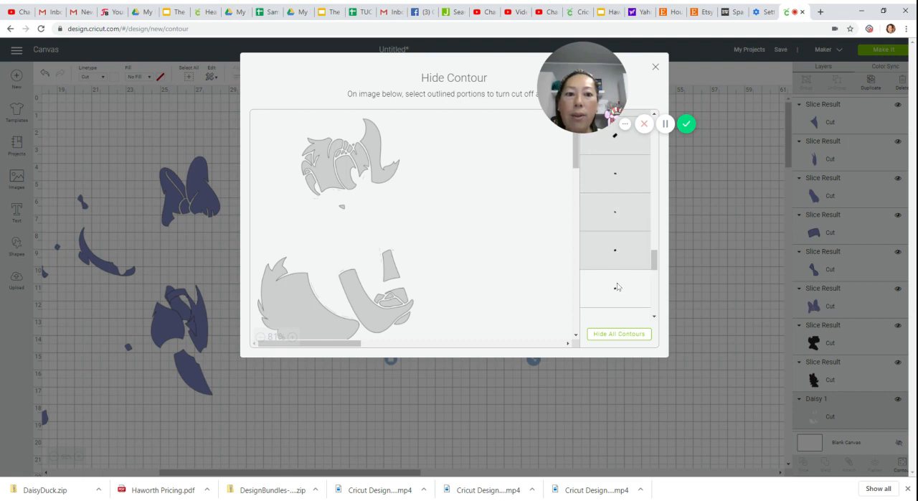
pyautogui.click(617, 287)
pyautogui.moveTo(654, 258); pyautogui.dragTo(654, 275)
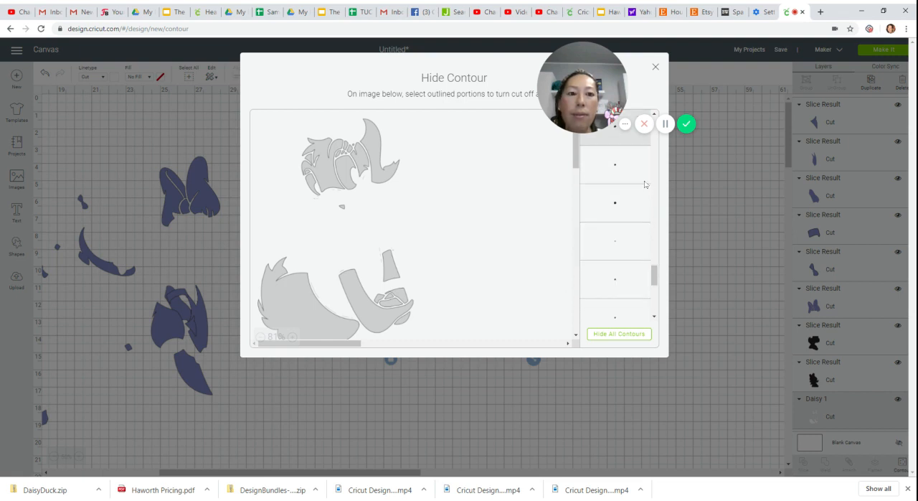
pyautogui.click(624, 170)
pyautogui.click(623, 214)
pyautogui.click(622, 271)
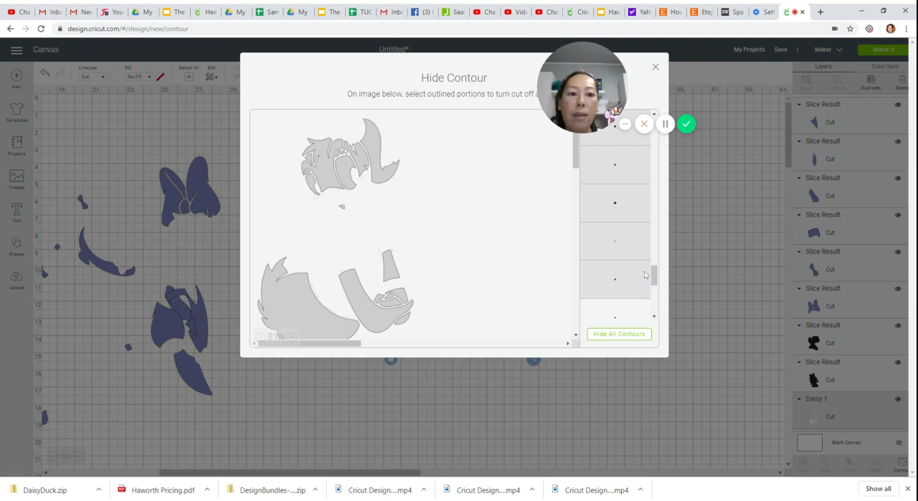
pyautogui.moveTo(653, 275); pyautogui.dragTo(653, 299)
pyautogui.click(624, 288)
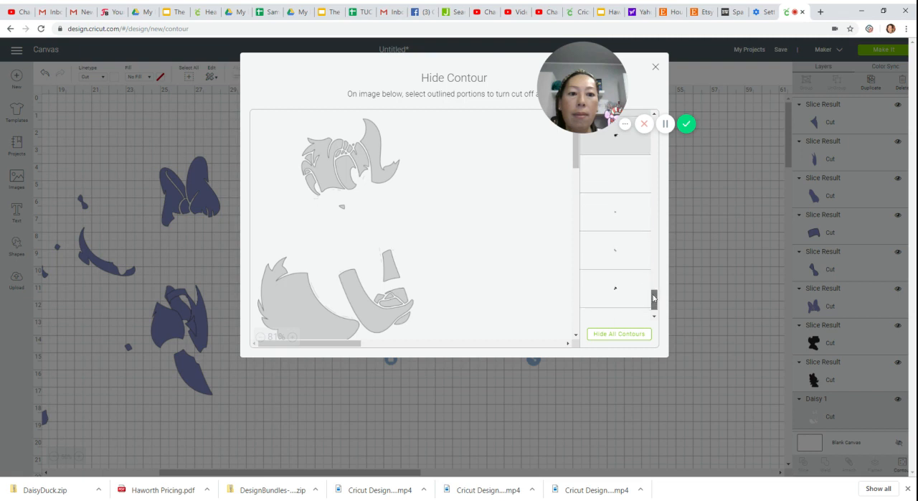
pyautogui.click(636, 184)
pyautogui.click(634, 215)
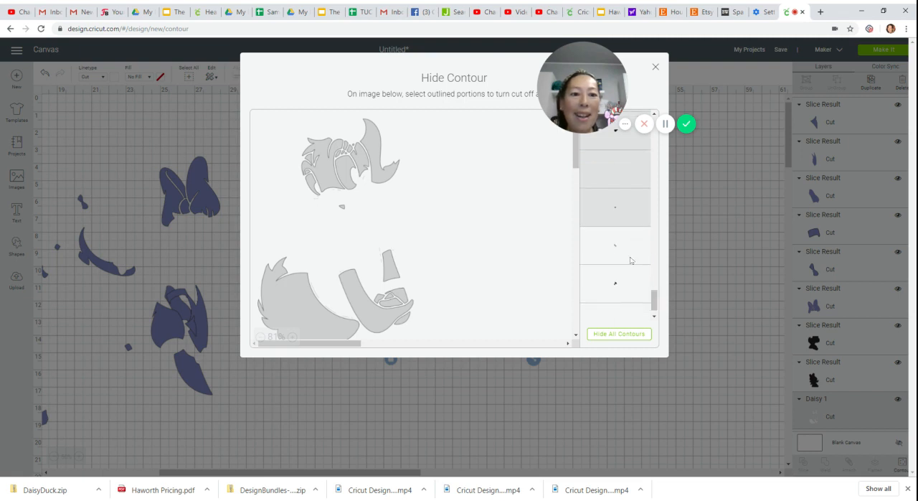
pyautogui.click(630, 256)
pyautogui.click(623, 282)
pyautogui.moveTo(654, 298); pyautogui.dragTo(654, 303)
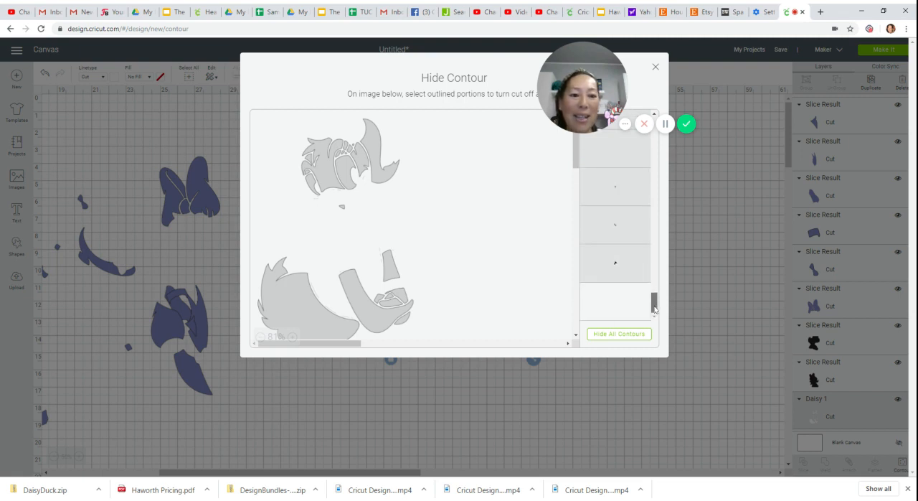
pyautogui.click(641, 309)
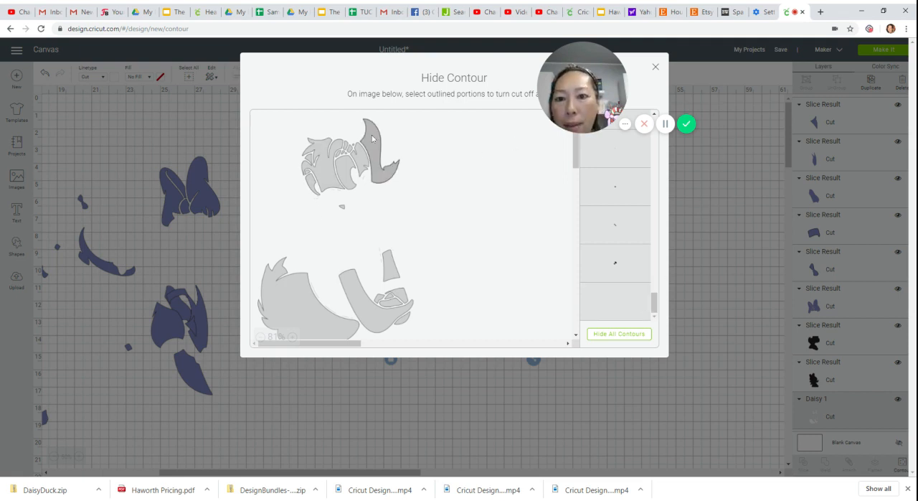
pyautogui.click(655, 67)
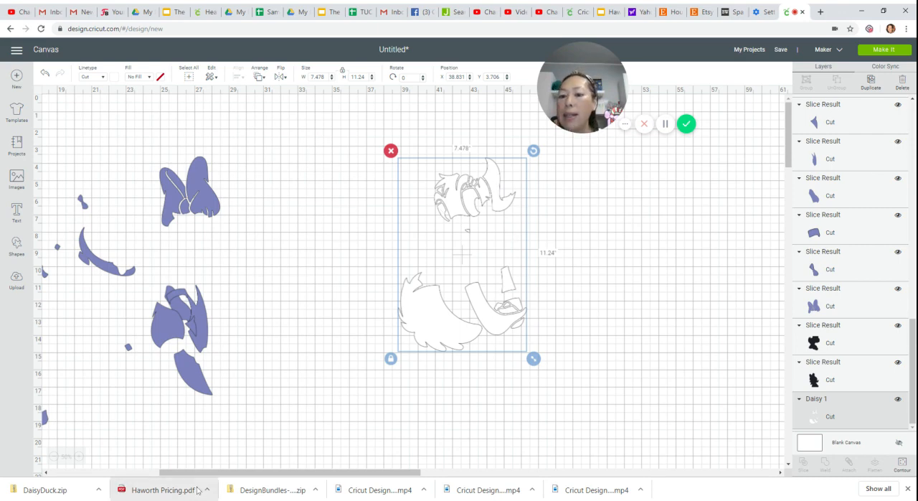
# - Add a square, place it between the purple parts and the white layer, and enlarge it to about 15.2 inches
pyautogui.moveTo(188, 477); pyautogui.dragTo(1, 305)
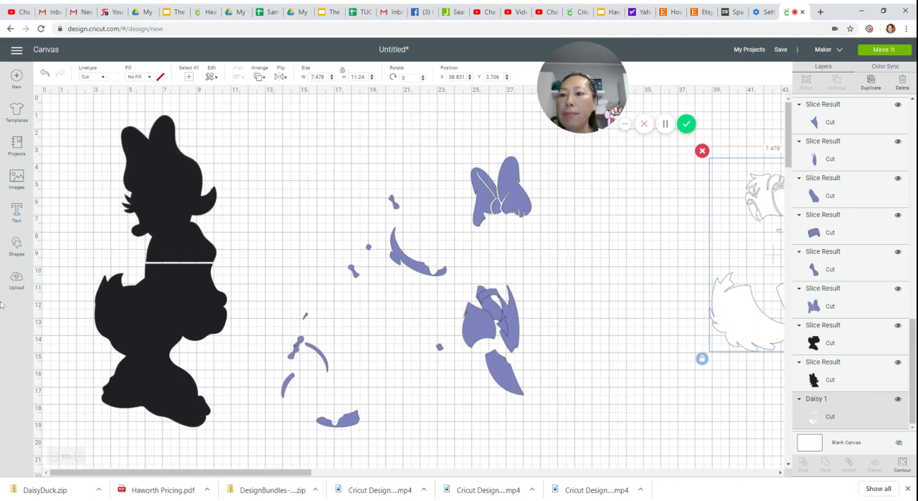
pyautogui.click(20, 254)
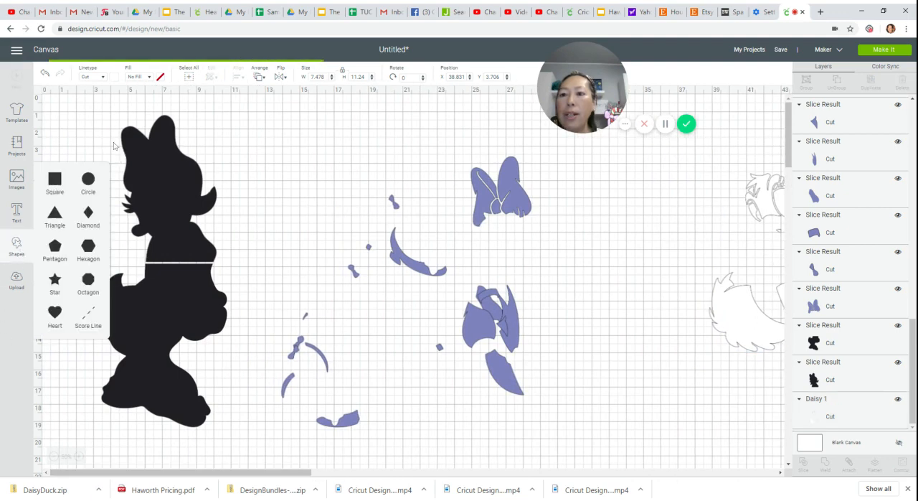
pyautogui.click(55, 181)
pyautogui.moveTo(133, 190); pyautogui.dragTo(569, 310)
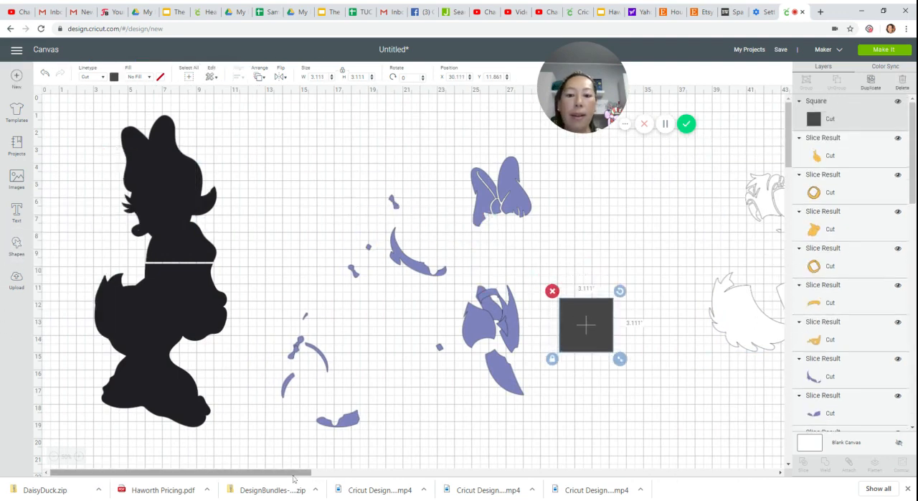
pyautogui.moveTo(203, 472); pyautogui.dragTo(312, 432)
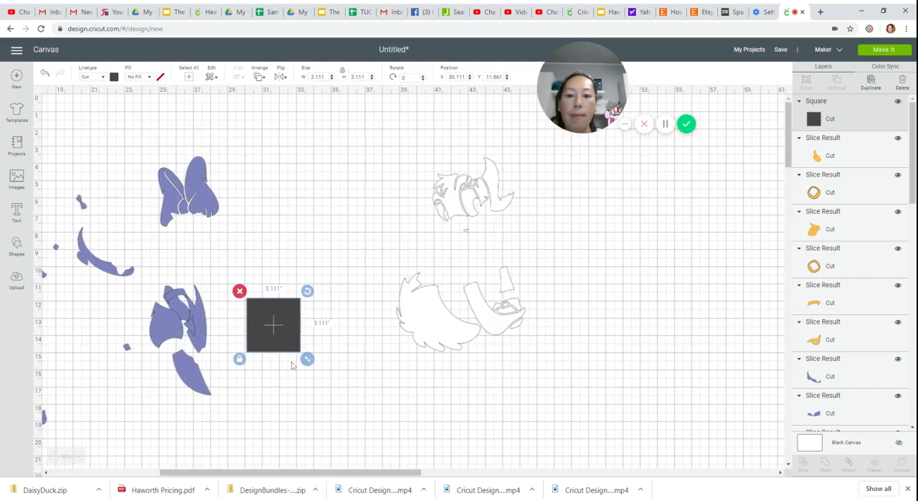
pyautogui.moveTo(307, 359); pyautogui.dragTo(519, 438)
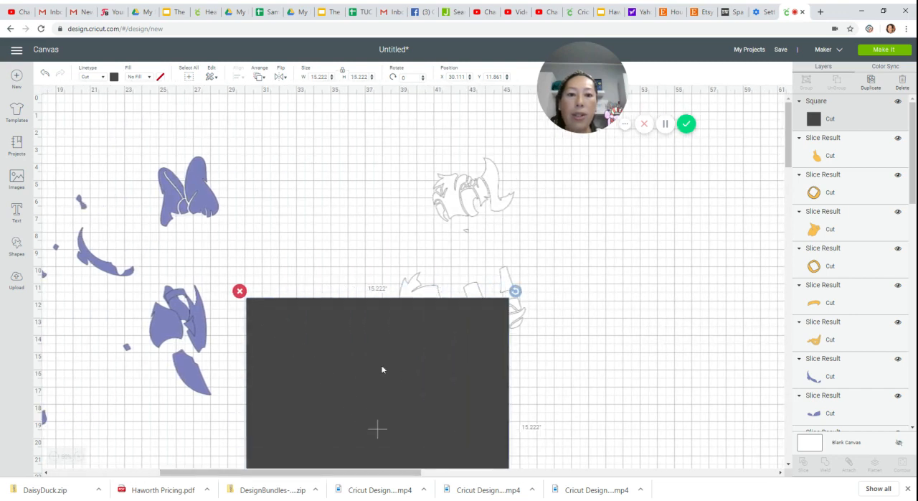
# - Arrange the square and the white Daisy 1 layer so only the head overlaps the square, and slice the two
pyautogui.moveTo(404, 388); pyautogui.dragTo(388, 231)
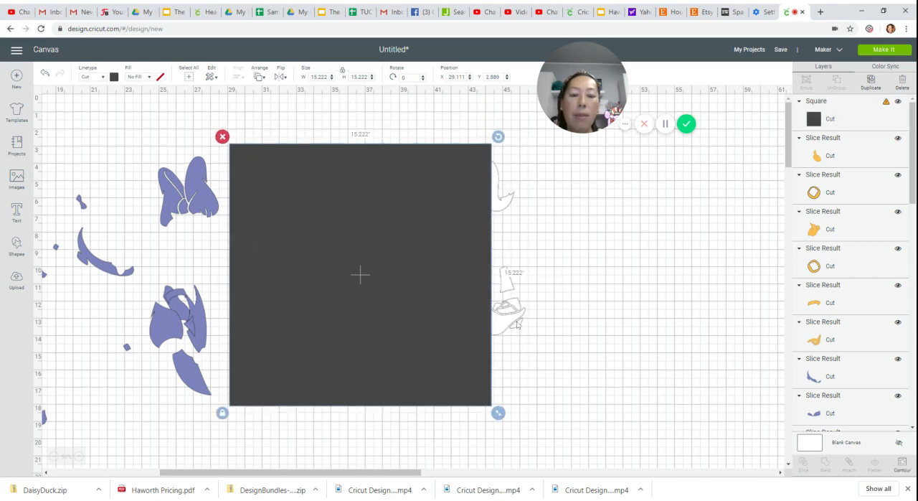
pyautogui.click(664, 452)
pyautogui.moveTo(663, 453); pyautogui.dragTo(645, 479)
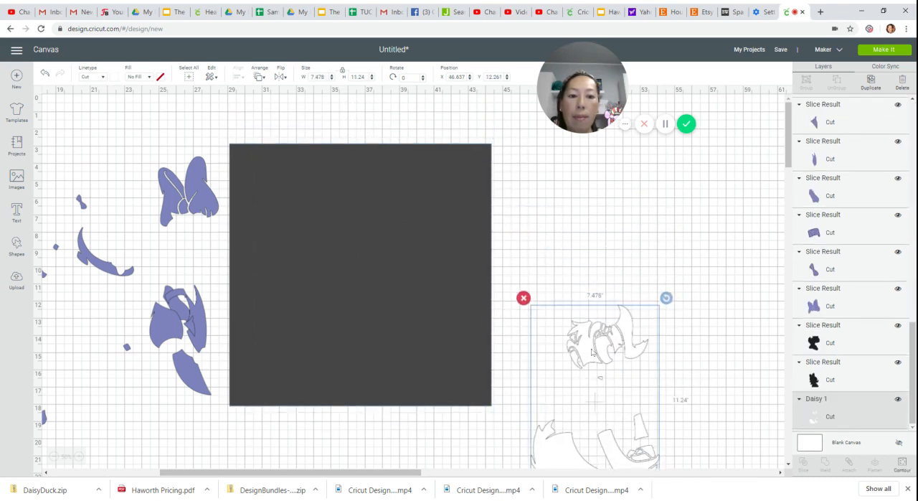
pyautogui.moveTo(592, 352); pyautogui.dragTo(440, 377)
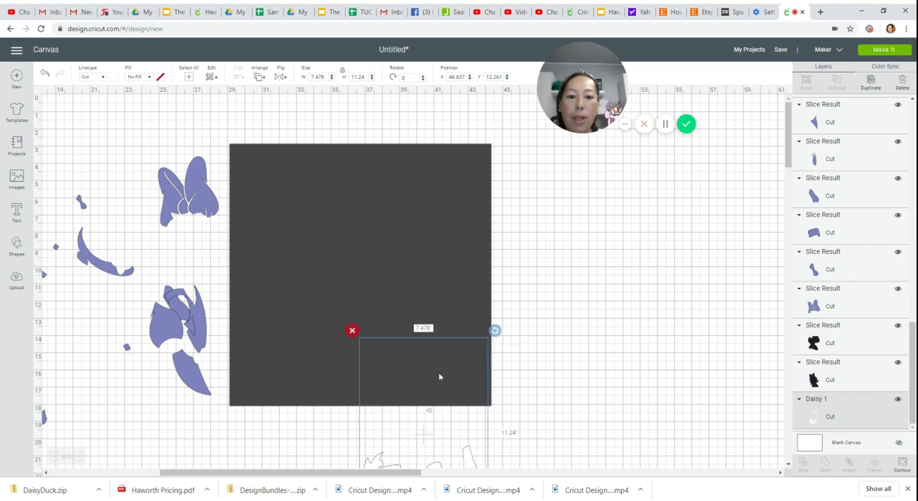
pyautogui.moveTo(577, 357); pyautogui.dragTo(367, 387)
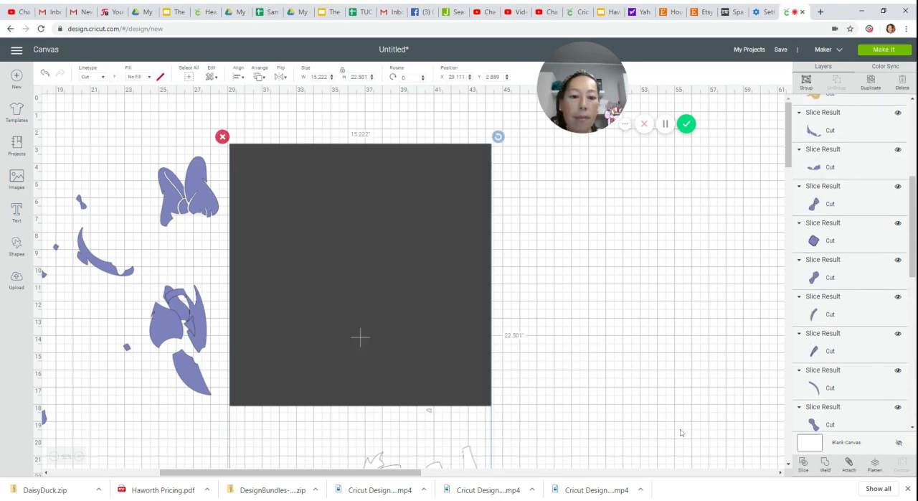
pyautogui.click(803, 463)
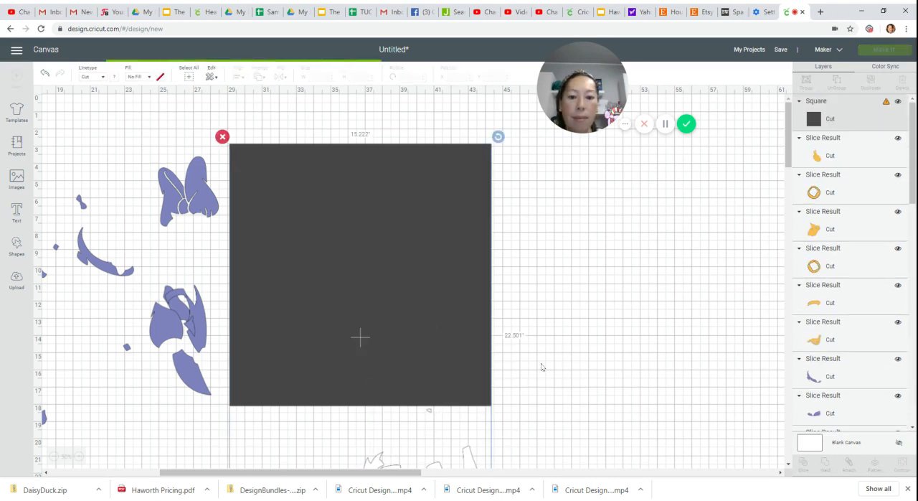
pyautogui.moveTo(438, 367); pyautogui.dragTo(652, 317)
pyautogui.click(615, 295)
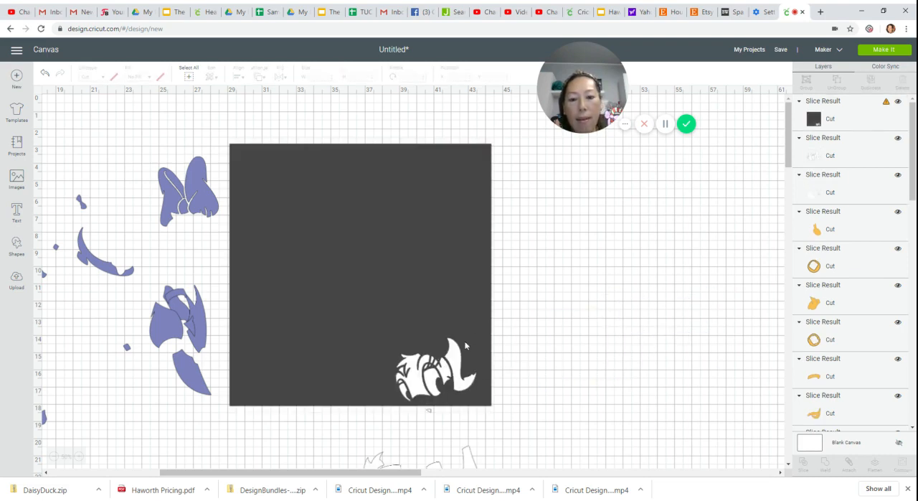
# - Move the dark square with the head cutout aside and place the sliced white head beside the purple parts
pyautogui.moveTo(451, 299); pyautogui.dragTo(663, 254)
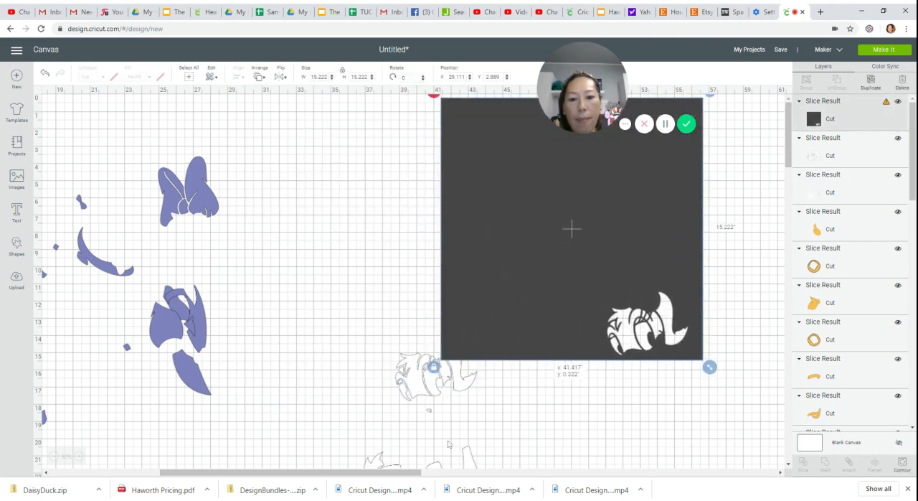
pyautogui.moveTo(420, 398); pyautogui.dragTo(316, 290)
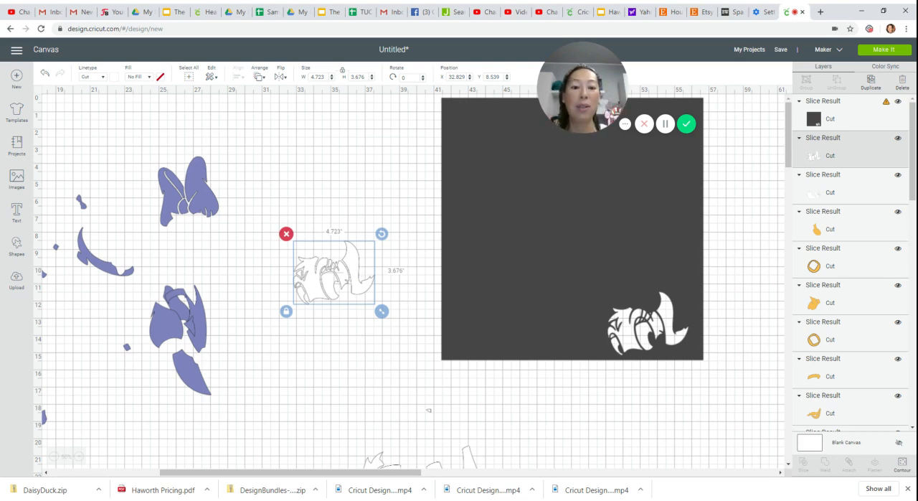
pyautogui.moveTo(465, 313); pyautogui.dragTo(461, 374)
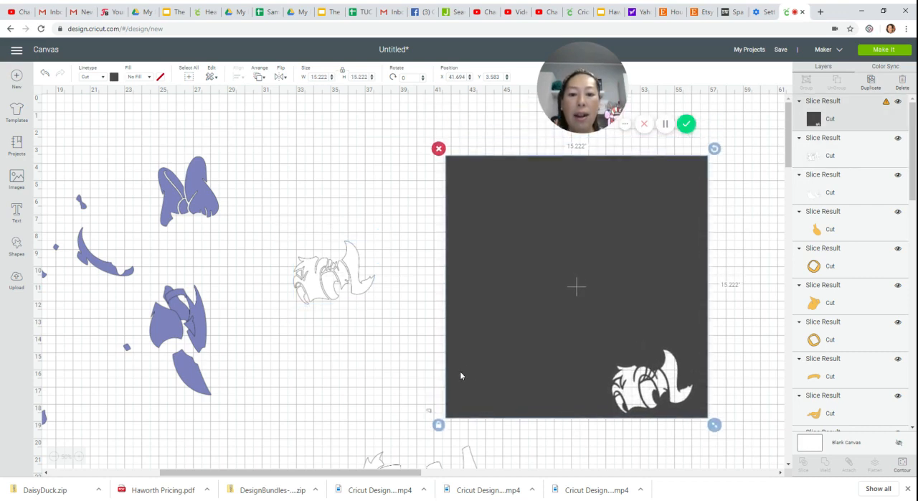
# - Move the remaining white body piece to clear canvas just below the white head
pyautogui.click(430, 416)
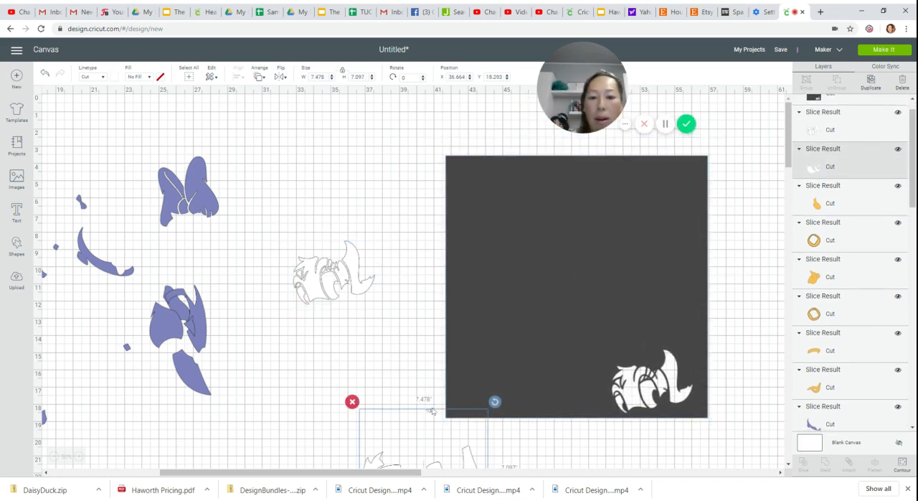
pyautogui.moveTo(430, 410); pyautogui.dragTo(431, 407)
pyautogui.click(431, 403)
pyautogui.click(426, 424)
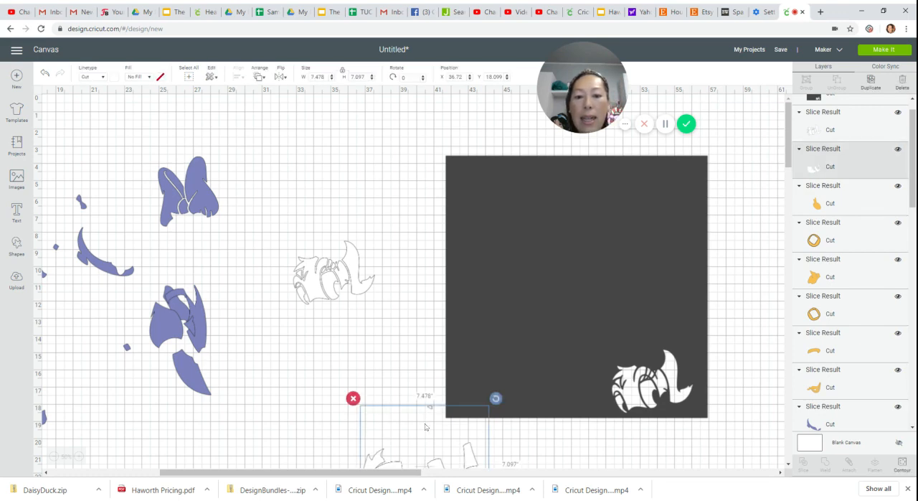
pyautogui.moveTo(430, 414); pyautogui.dragTo(357, 335)
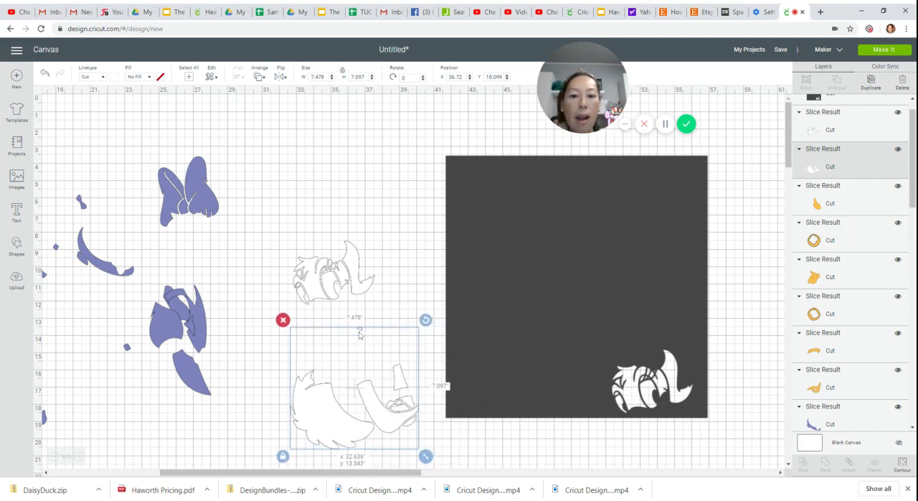
# - Hide the small detached contour above the body in the white body piece
pyautogui.click(903, 464)
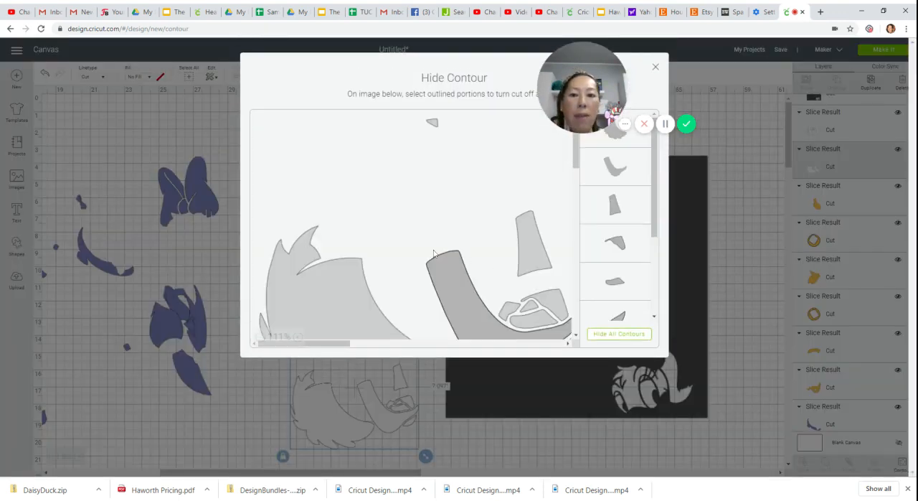
pyautogui.click(434, 122)
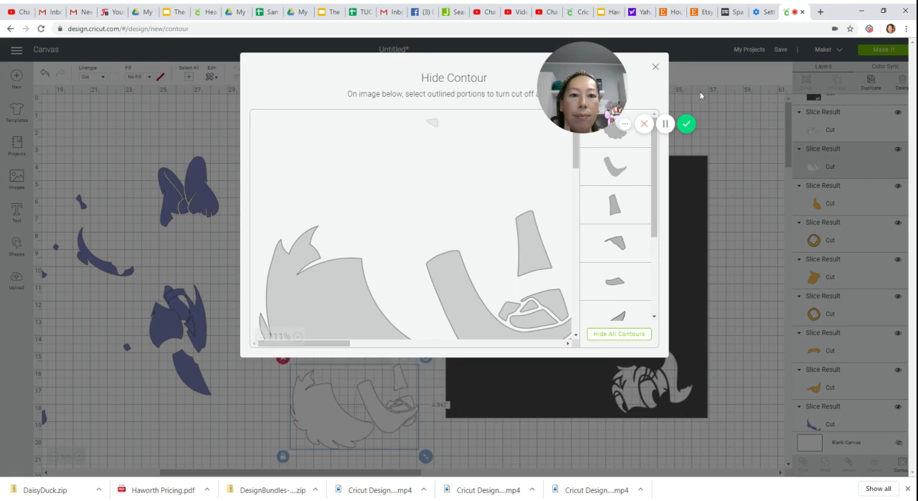
pyautogui.click(655, 69)
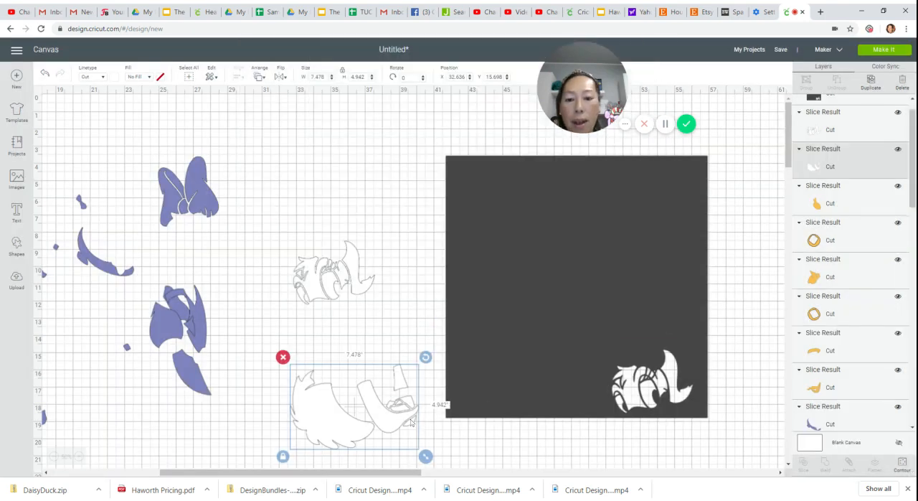
# - Position and rotate the white body piece so only its smaller parts overlap the dark square, leaving the feathered part outside, and slice the two
pyautogui.moveTo(411, 422); pyautogui.dragTo(470, 362)
pyautogui.moveTo(502, 306); pyautogui.dragTo(510, 335)
pyautogui.moveTo(403, 353); pyautogui.dragTo(410, 360)
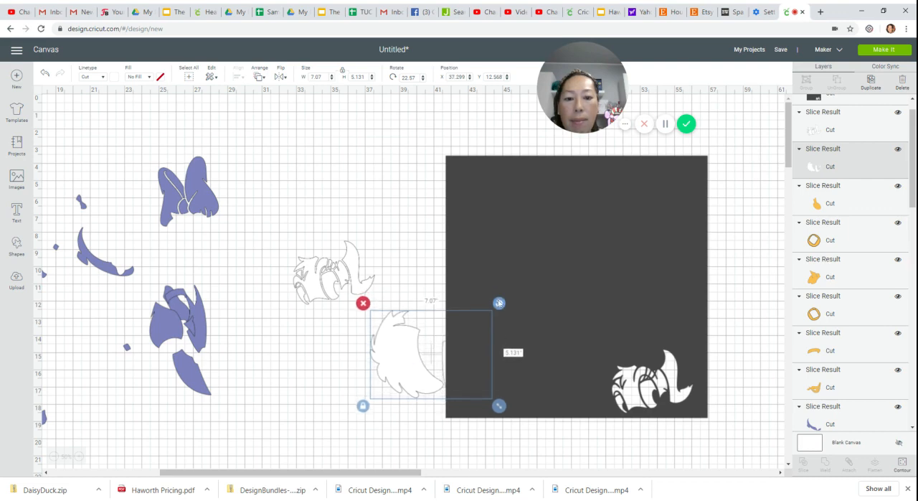
pyautogui.moveTo(499, 303); pyautogui.dragTo(506, 314)
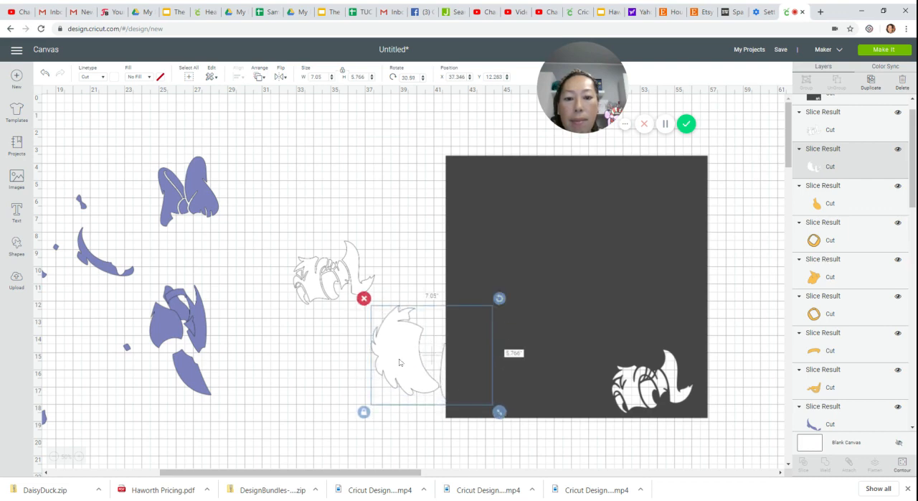
pyautogui.moveTo(400, 362); pyautogui.dragTo(406, 364)
pyautogui.moveTo(328, 351); pyautogui.dragTo(488, 402)
pyautogui.click(803, 463)
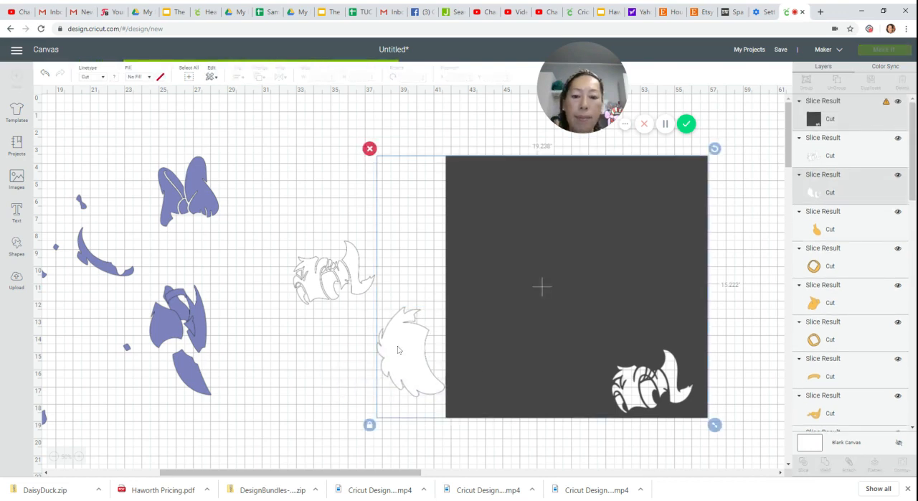
# - Place the sliced white feathered and curved pieces below the white head, move the square aside, and delete the dark copy of the curved piece
pyautogui.moveTo(405, 350); pyautogui.dragTo(293, 371)
pyautogui.moveTo(607, 348); pyautogui.dragTo(745, 305)
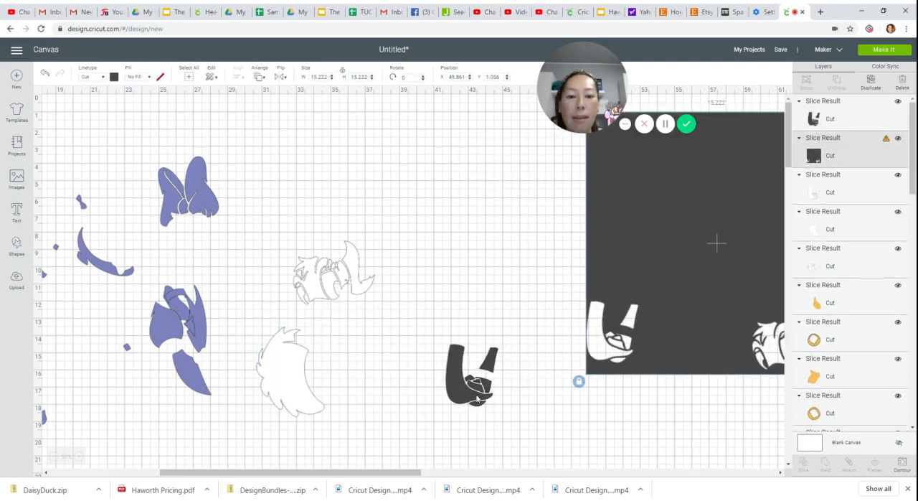
pyautogui.moveTo(446, 353); pyautogui.dragTo(415, 350)
pyautogui.click(505, 347)
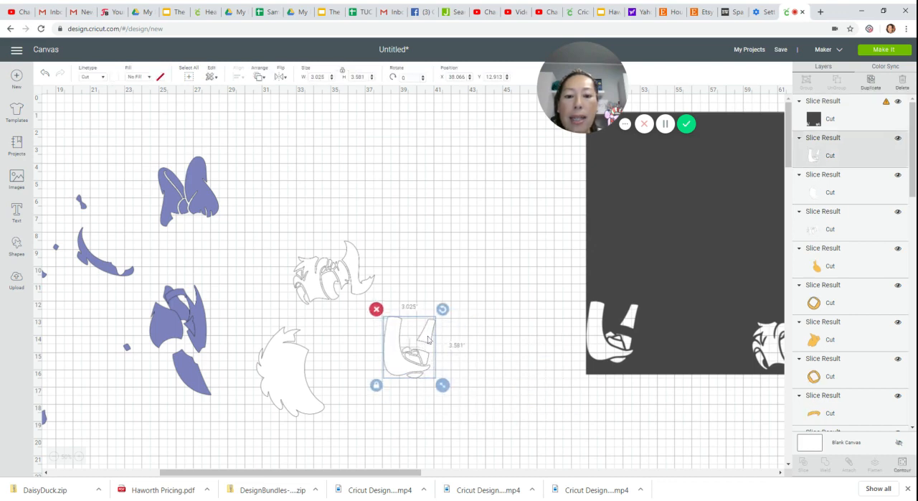
# - Move the dark square close to the curved white piece and rotate it slightly counterclockwise
pyautogui.moveTo(597, 239); pyautogui.dragTo(521, 402)
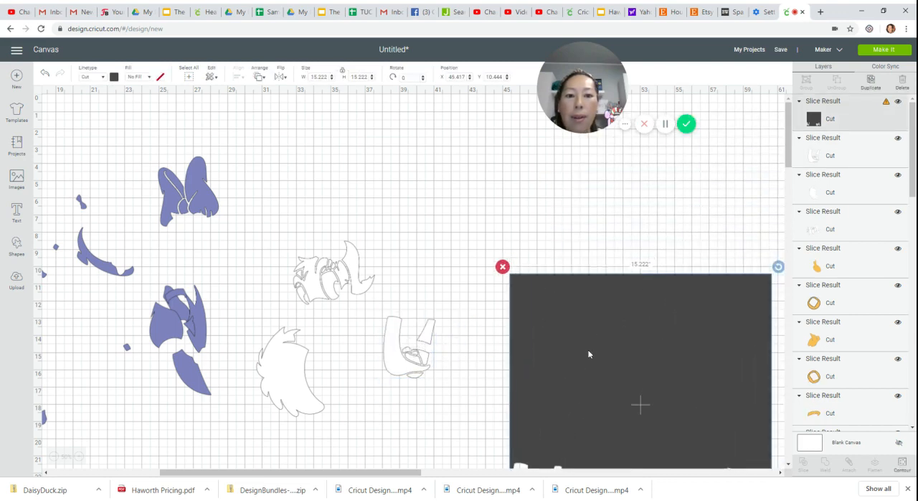
pyautogui.moveTo(660, 343); pyautogui.dragTo(598, 321)
pyautogui.moveTo(718, 247); pyautogui.dragTo(682, 219)
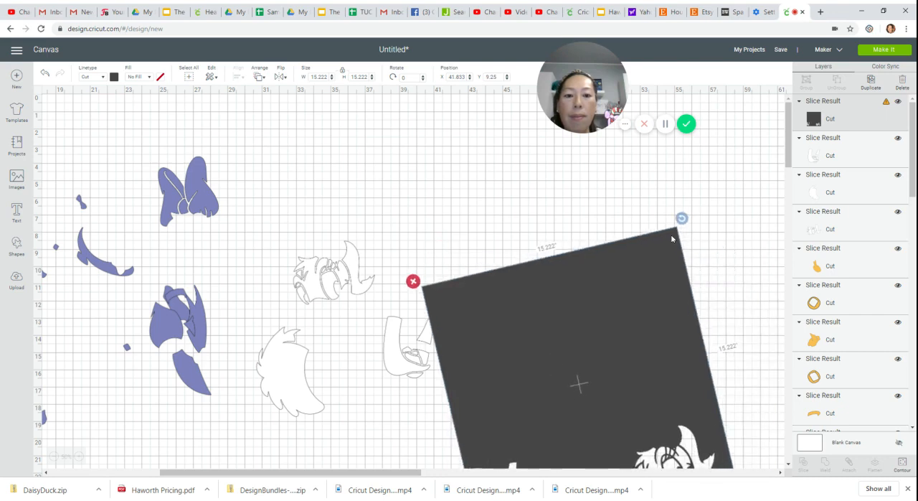
# - Rotate and raise the curved white piece so only its small detached strip overlaps the dark square, and slice the two
pyautogui.click(416, 323)
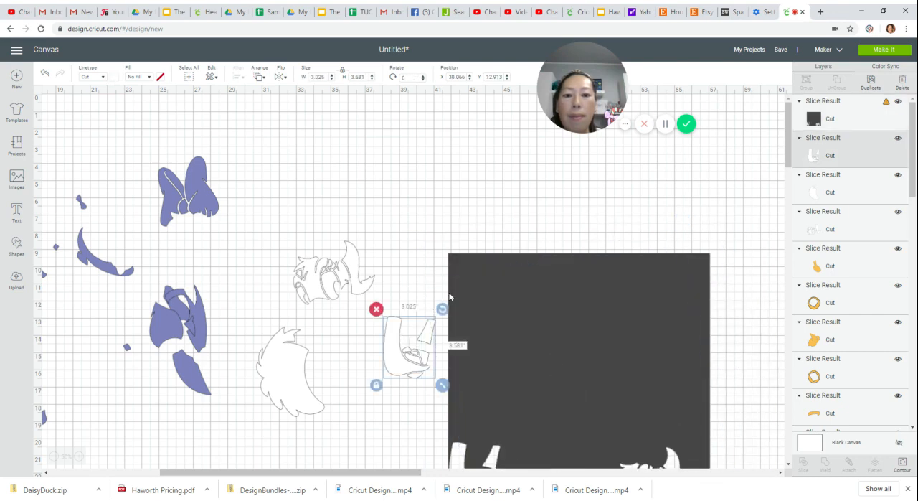
pyautogui.moveTo(443, 309); pyautogui.dragTo(459, 331)
pyautogui.moveTo(403, 373); pyautogui.dragTo(406, 326)
pyautogui.click(414, 363)
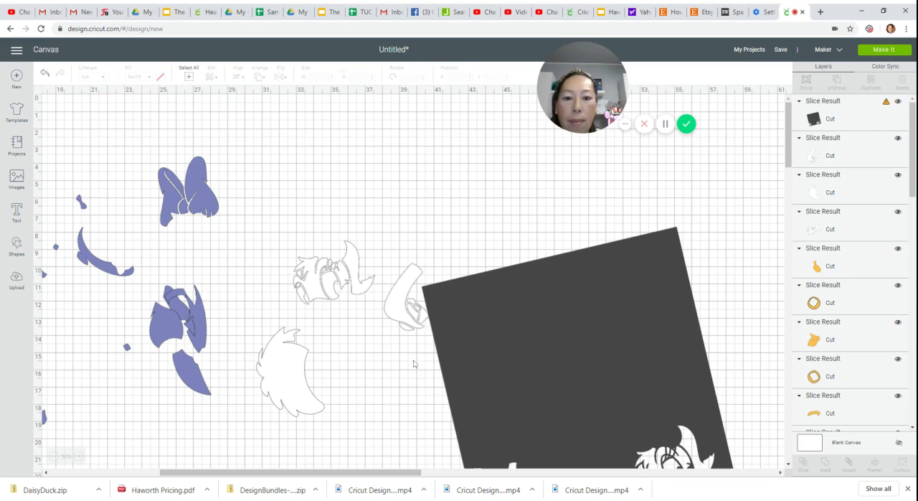
pyautogui.click(425, 271)
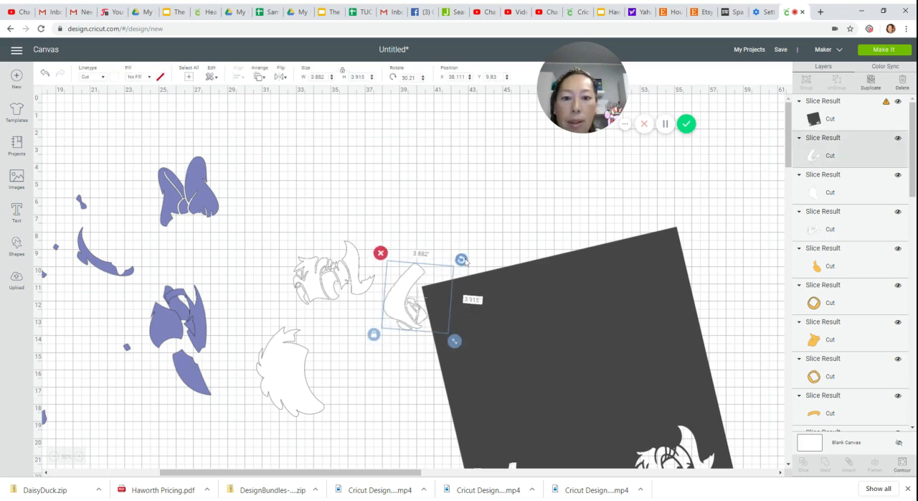
pyautogui.click(414, 392)
pyautogui.click(375, 334)
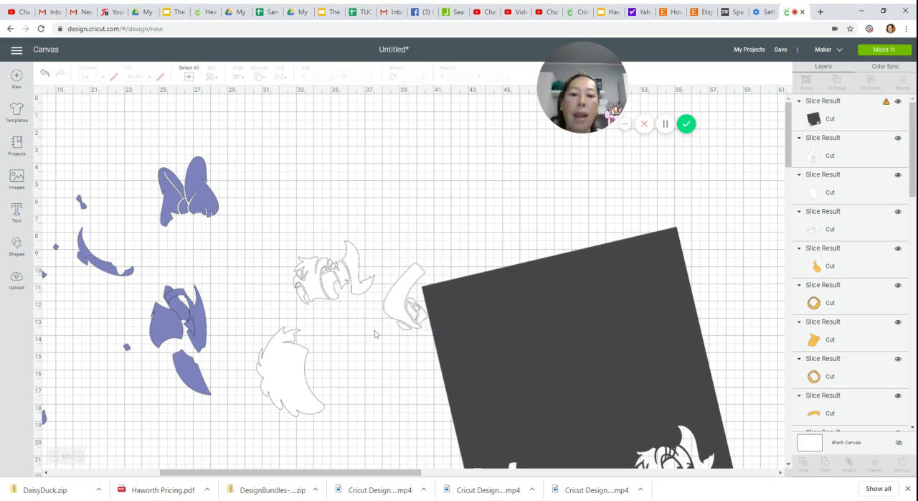
pyautogui.moveTo(391, 316); pyautogui.dragTo(443, 317)
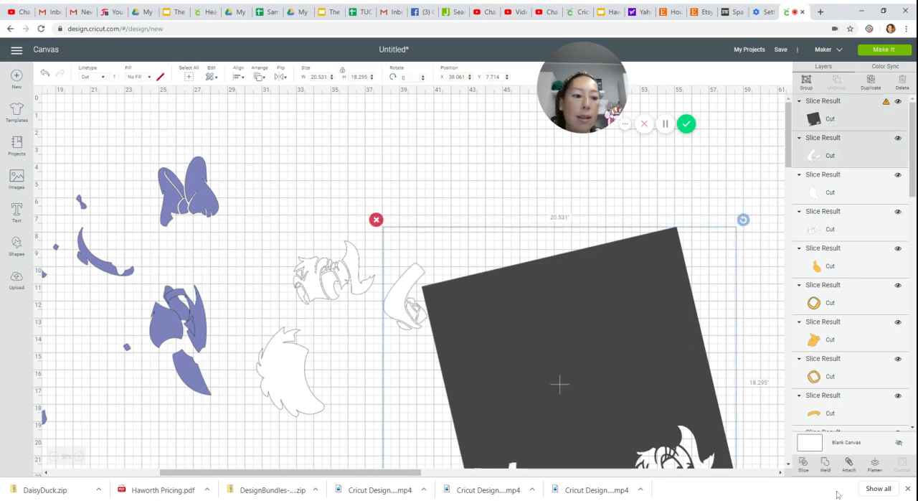
pyautogui.press('Delete')
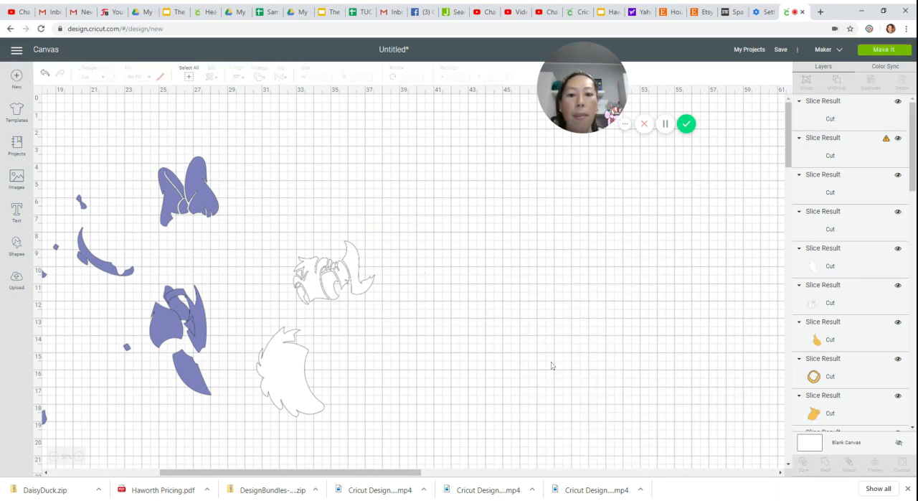
# - Move the dark square off the sliced strip, and delete the dark strip copy and the square
pyautogui.moveTo(537, 320); pyautogui.dragTo(569, 315)
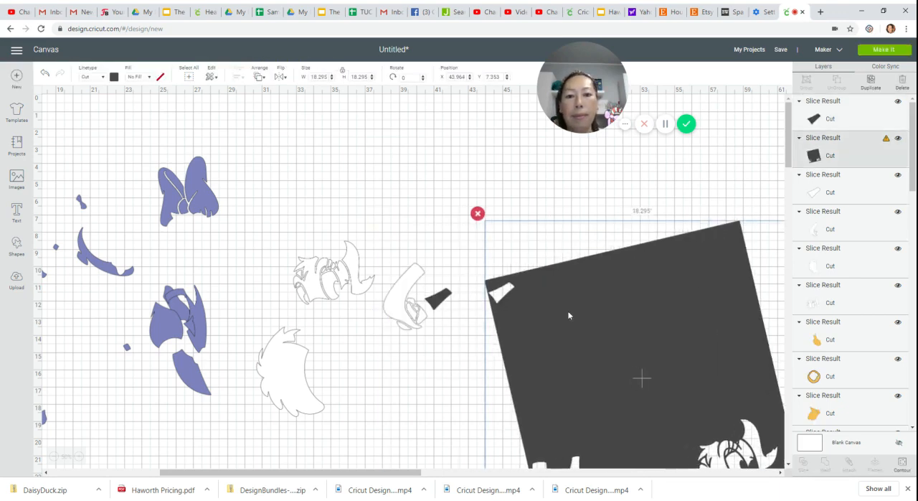
pyautogui.click(435, 299)
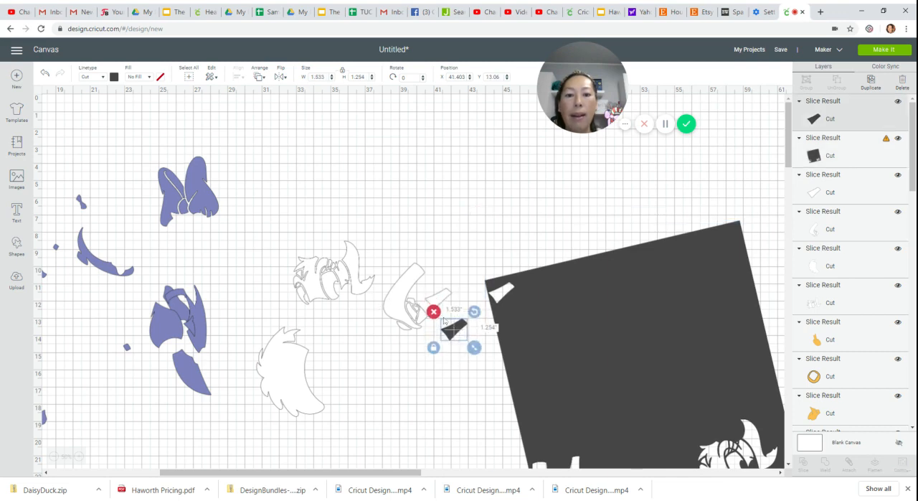
pyautogui.click(434, 308)
pyautogui.click(583, 317)
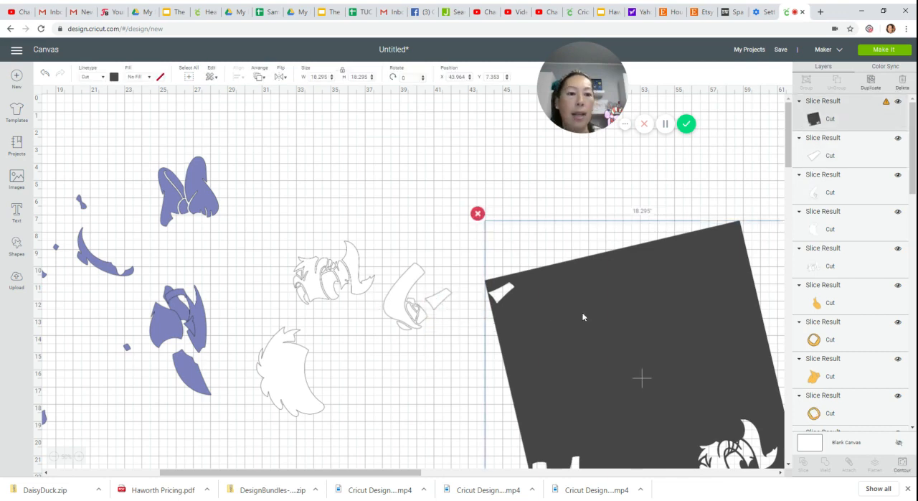
pyautogui.press('Delete')
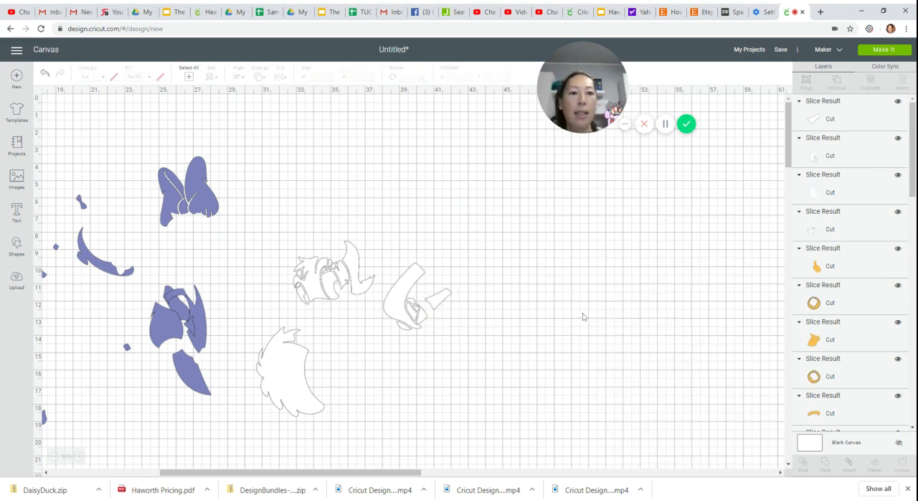
# - Save the project as "daisy 18 inches"
pyautogui.click(780, 50)
pyautogui.write('d')
pyautogui.press('BackSpace')
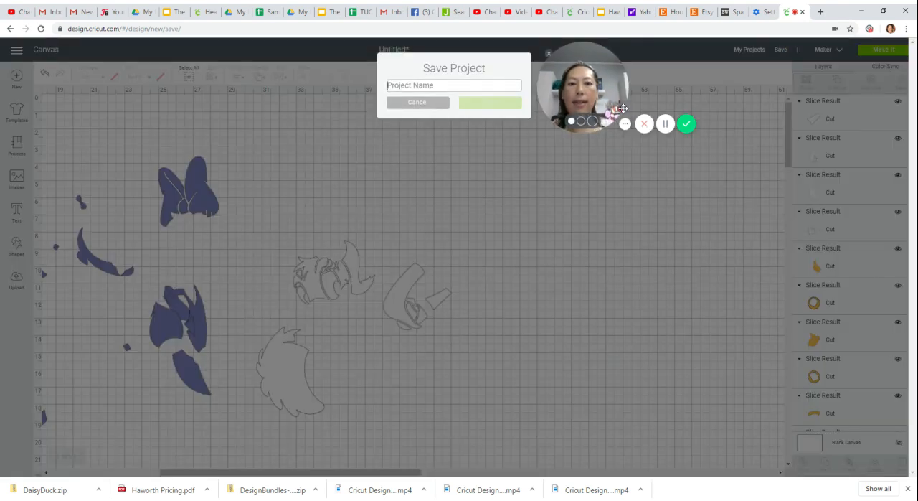
pyautogui.write('daisy 18 inches')
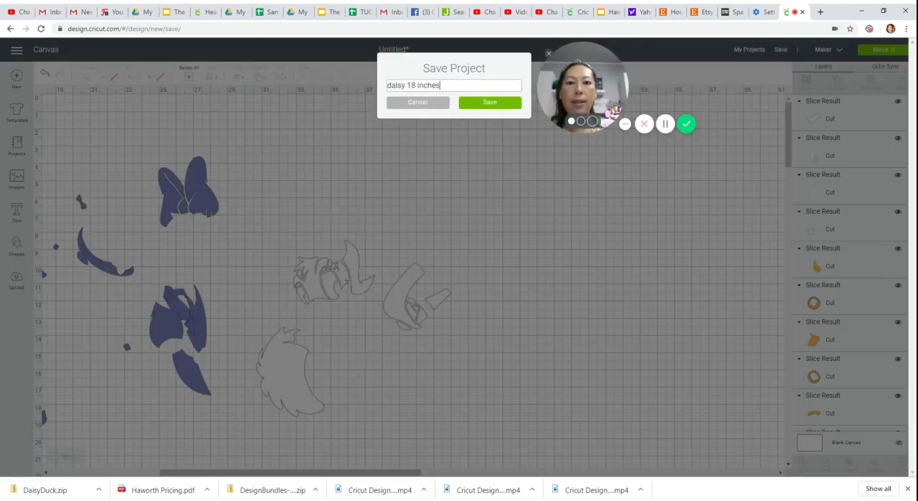
pyautogui.press('Return')
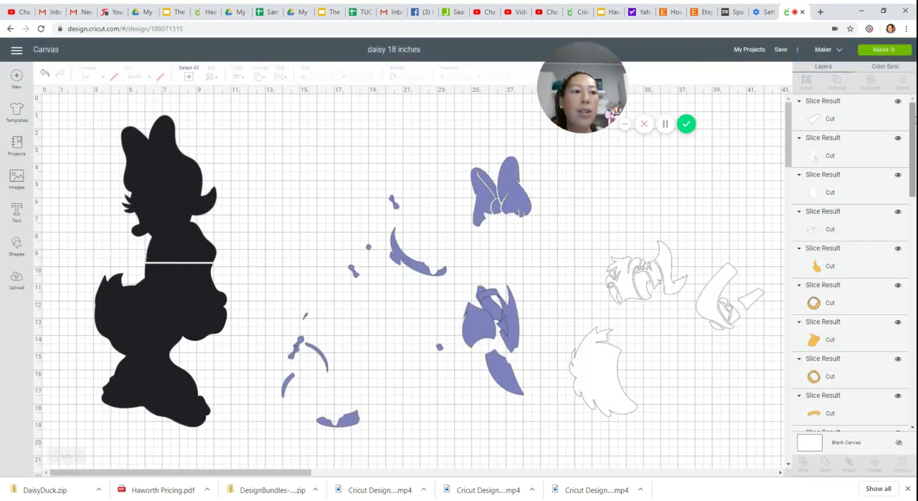
# - Prepare the project for cutting and pack the pieces on the white mat closer together, tucking the small strip beside the feathered piece
pyautogui.moveTo(913, 118); pyautogui.dragTo(910, 20)
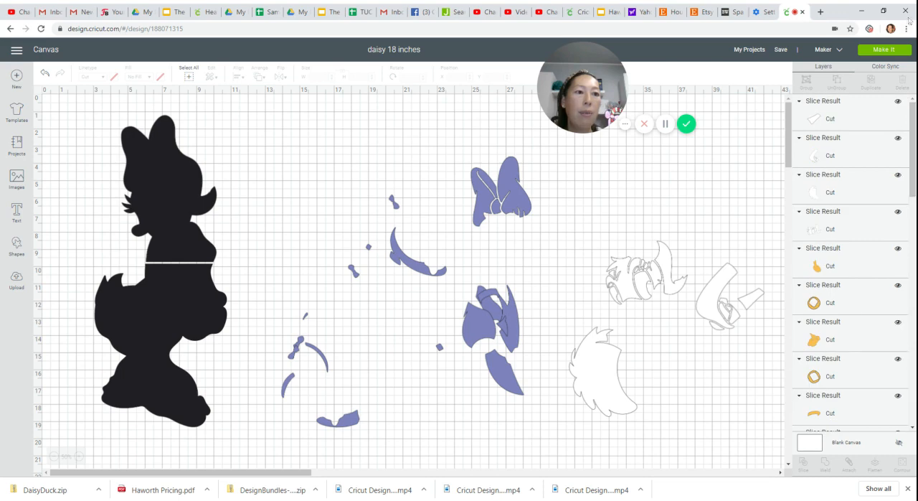
pyautogui.click(885, 50)
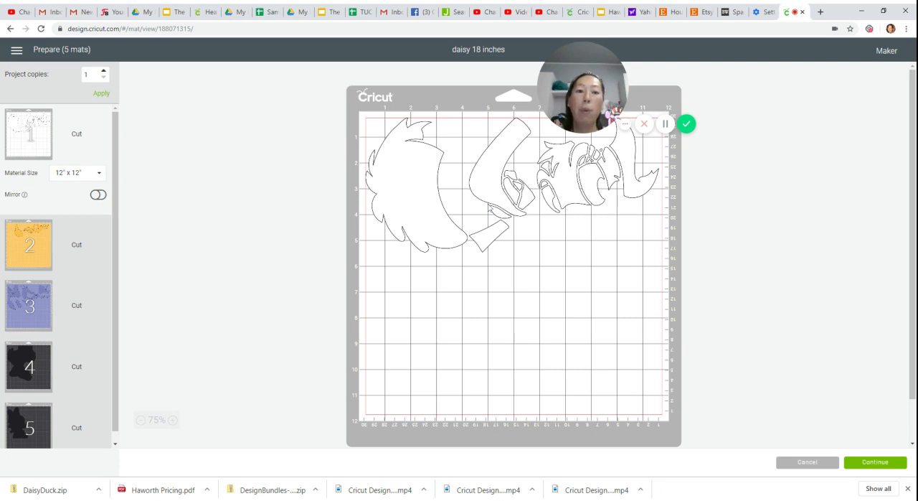
pyautogui.moveTo(477, 172); pyautogui.dragTo(453, 162)
pyautogui.moveTo(474, 240); pyautogui.dragTo(440, 134)
pyautogui.moveTo(559, 169); pyautogui.dragTo(526, 136)
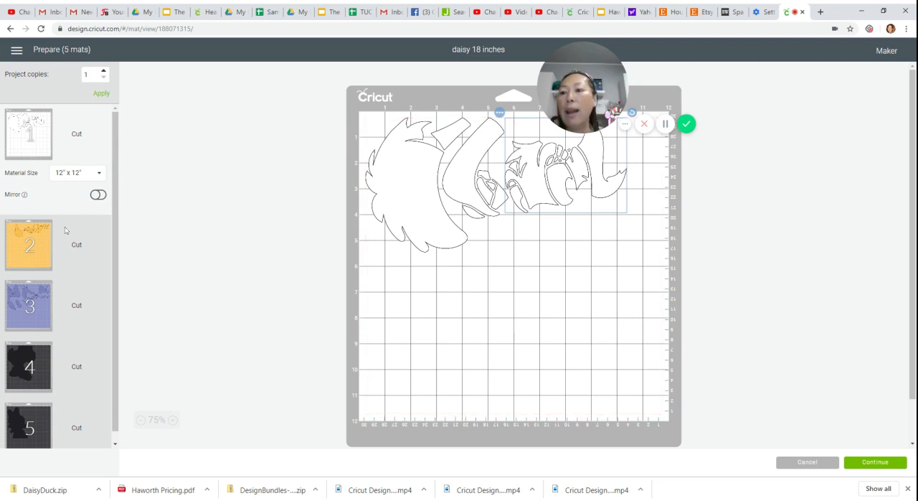
# - On the orange mat, move the beak-shaped piece beside the large foot and rotate it upright to fit the mat's upper-left area
pyautogui.click(42, 236)
pyautogui.click(425, 181)
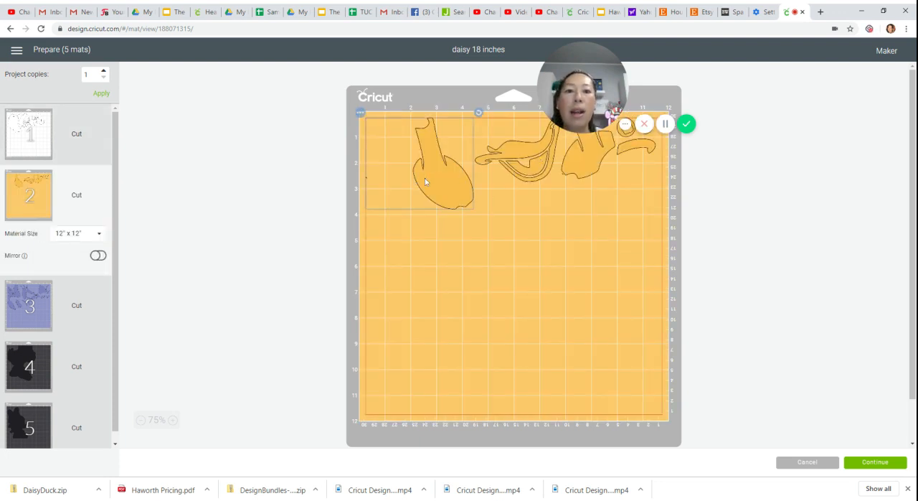
pyautogui.moveTo(425, 179)
pyautogui.mouseDown()
pyautogui.moveTo(438, 195)
pyautogui.moveTo(439, 170)
pyautogui.mouseUp()
pyautogui.moveTo(525, 145); pyautogui.dragTo(420, 162)
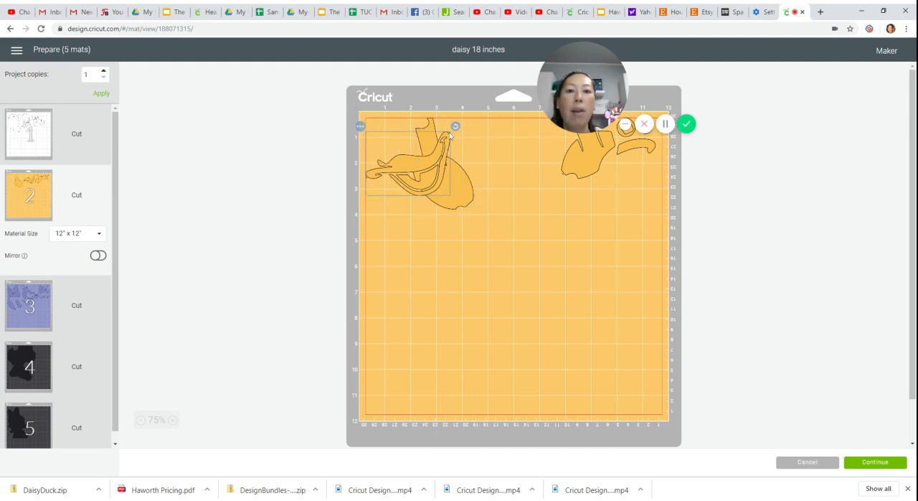
pyautogui.moveTo(455, 127); pyautogui.dragTo(381, 174)
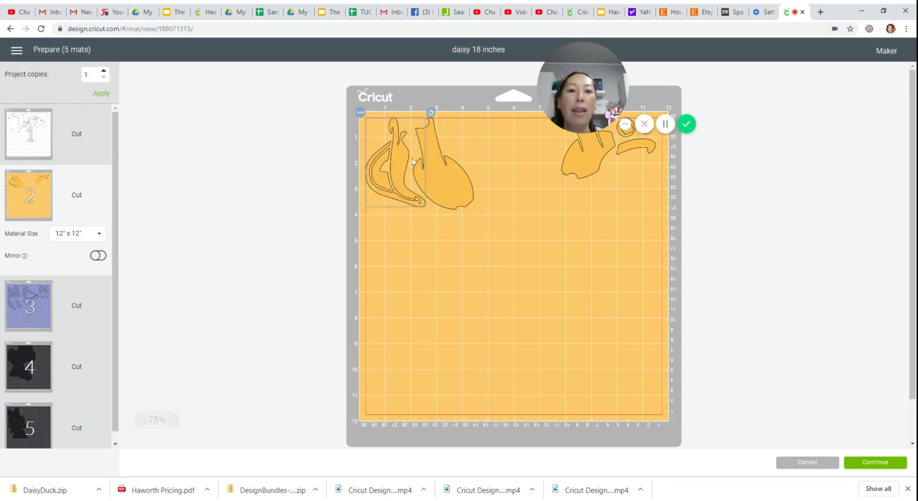
# - Move the orange mat's second foot, arched strip and two rings into the free space around the large foot and beak piece
pyautogui.moveTo(599, 154); pyautogui.dragTo(493, 139)
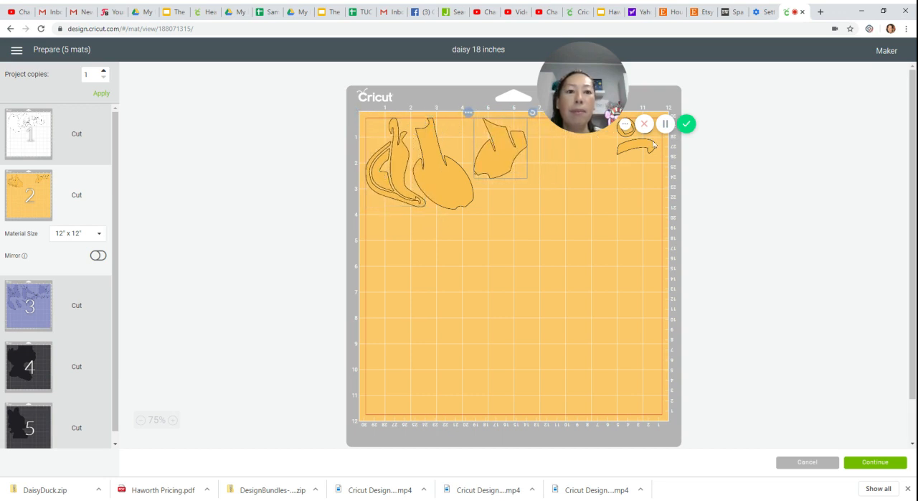
pyautogui.moveTo(651, 145); pyautogui.dragTo(482, 132)
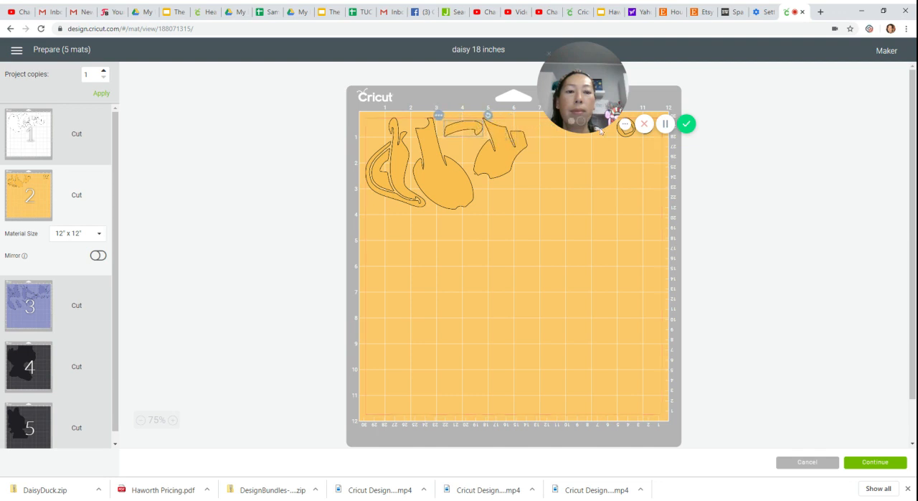
pyautogui.moveTo(631, 139); pyautogui.dragTo(766, 154)
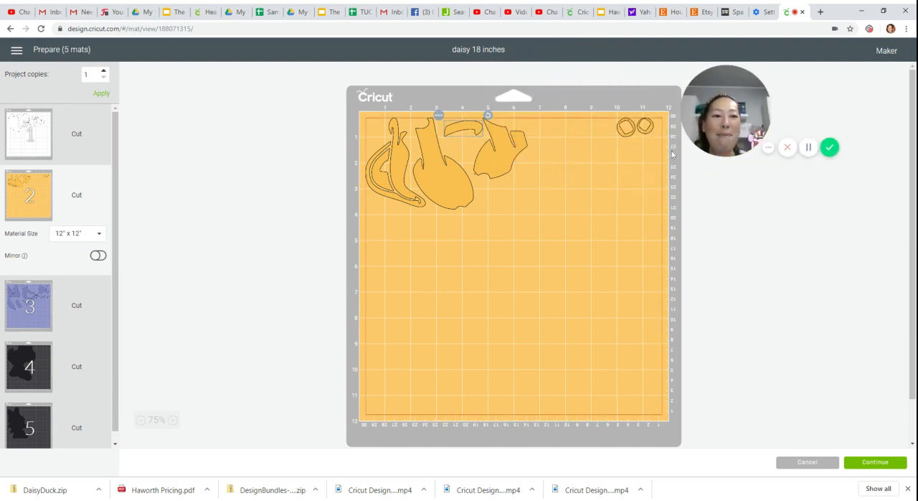
pyautogui.moveTo(626, 138); pyautogui.dragTo(469, 154)
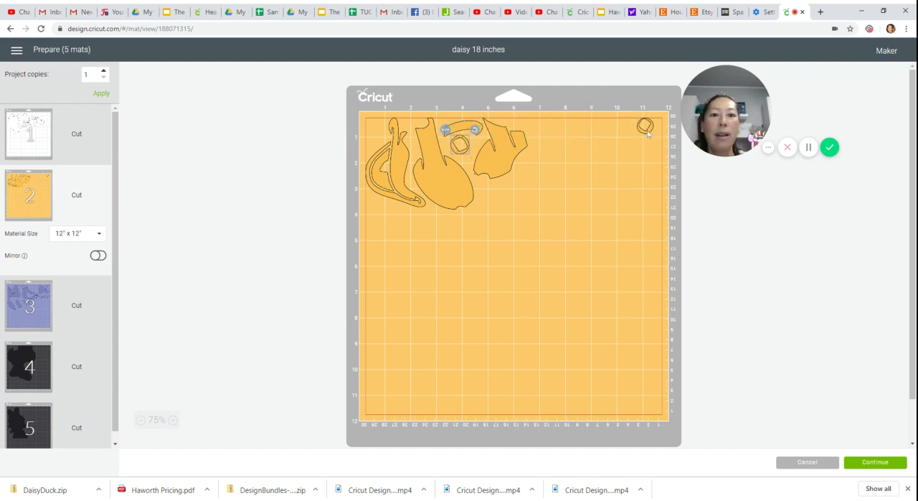
pyautogui.moveTo(648, 133); pyautogui.dragTo(348, 135)
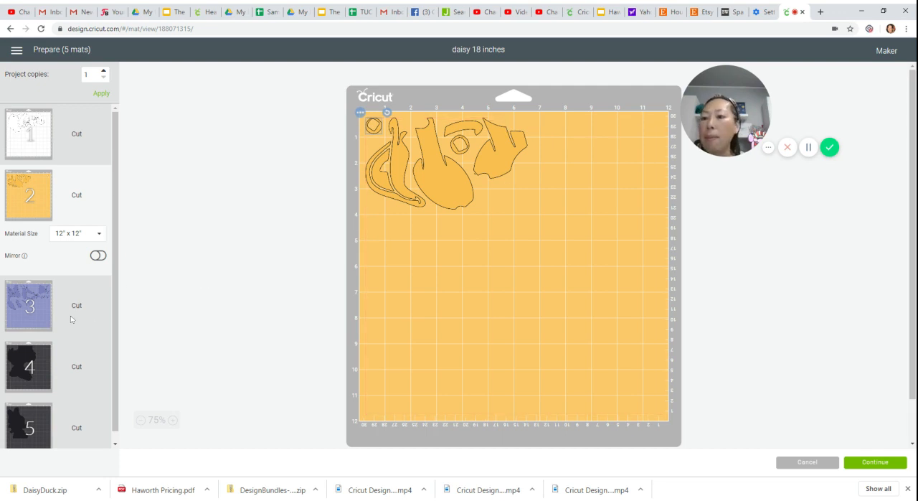
# - On the purple mat, pack the larger pieces closer together, filling the space below the wing-like shapes and under the long curved piece
pyautogui.click(45, 313)
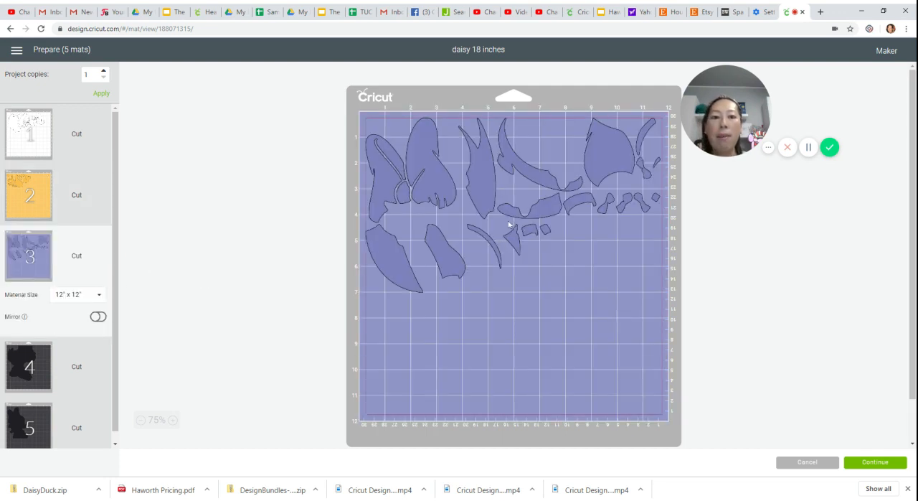
pyautogui.moveTo(441, 250); pyautogui.dragTo(412, 233)
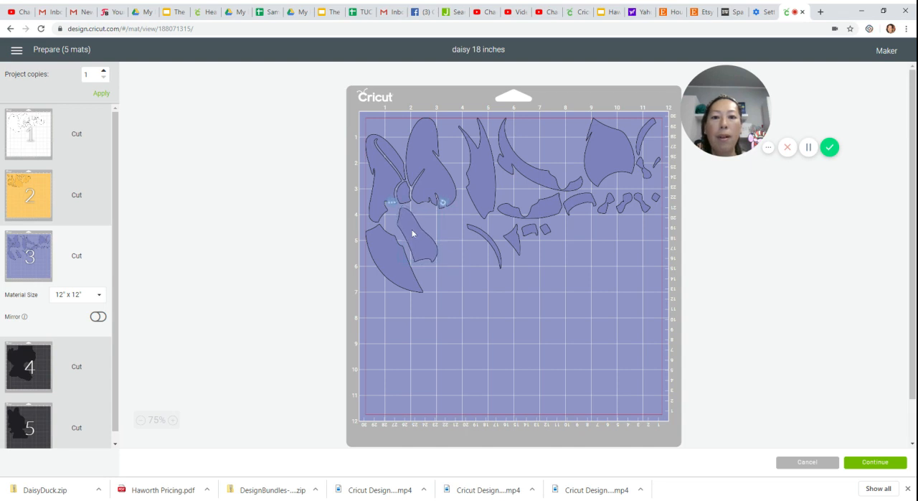
pyautogui.moveTo(484, 187); pyautogui.dragTo(501, 164)
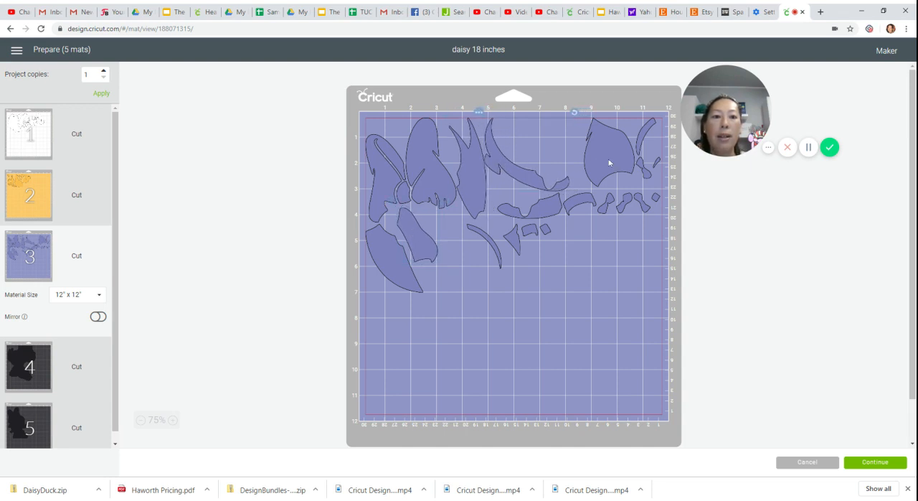
pyautogui.moveTo(609, 163); pyautogui.dragTo(468, 270)
pyautogui.moveTo(546, 212); pyautogui.dragTo(535, 216)
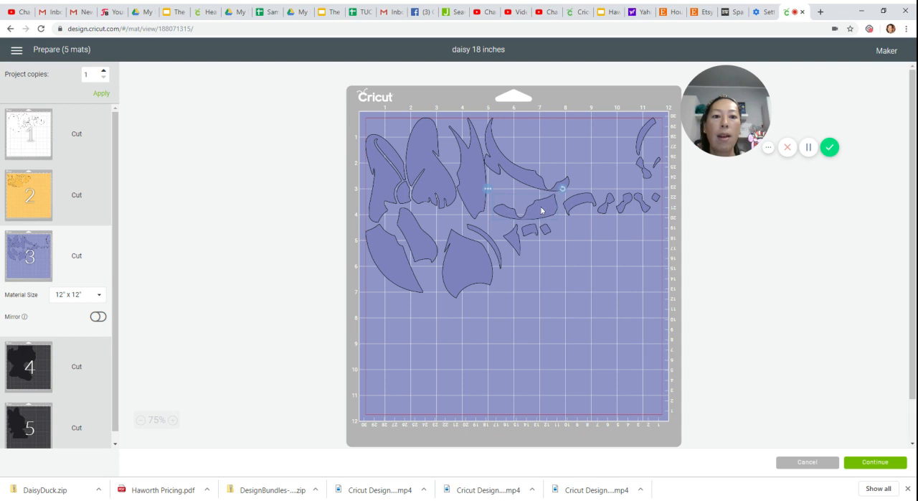
pyautogui.moveTo(592, 203); pyautogui.dragTo(512, 192)
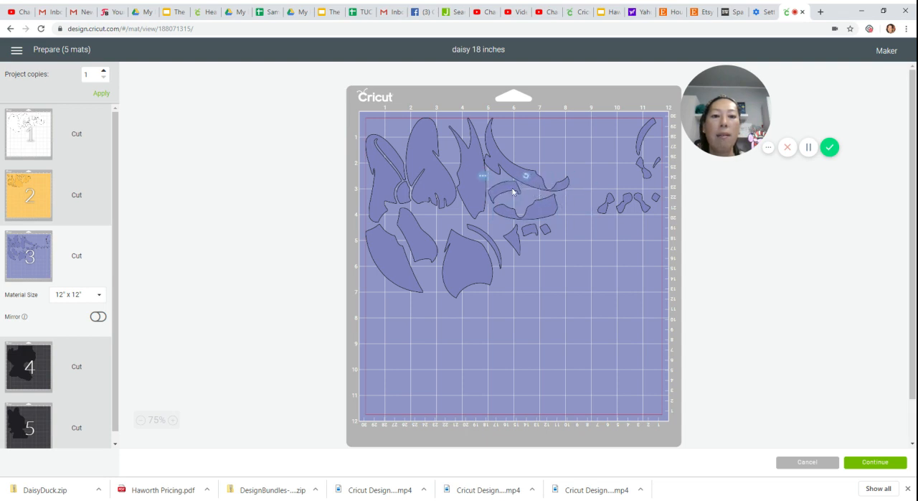
# - Tuck the purple mat's remaining small pieces and curved sliver from its right side into the gaps between the larger pieces
pyautogui.moveTo(609, 211); pyautogui.dragTo(436, 231)
pyautogui.moveTo(621, 208); pyautogui.dragTo(446, 157)
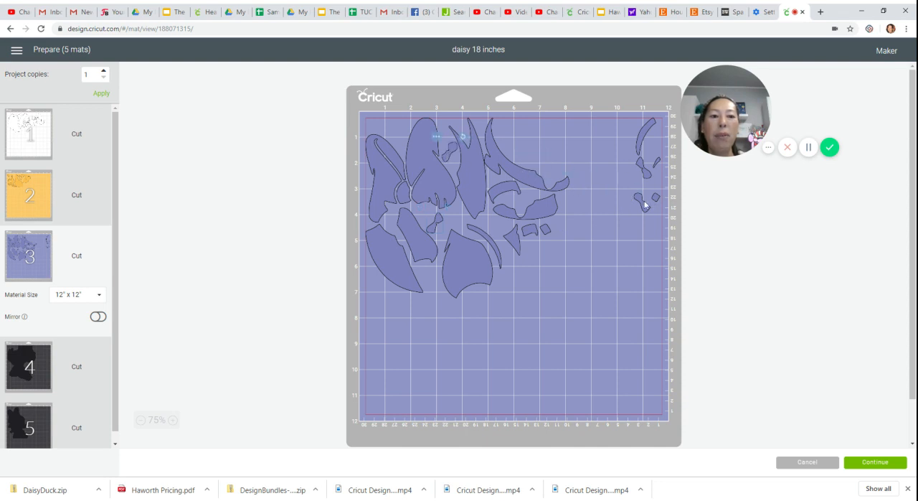
pyautogui.moveTo(646, 202); pyautogui.dragTo(396, 131)
pyautogui.moveTo(649, 135); pyautogui.dragTo(524, 131)
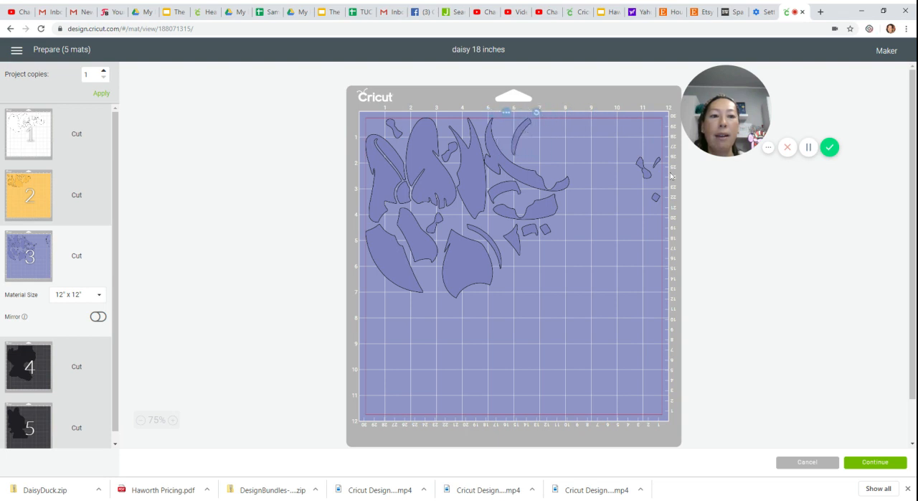
pyautogui.moveTo(653, 174); pyautogui.dragTo(459, 230)
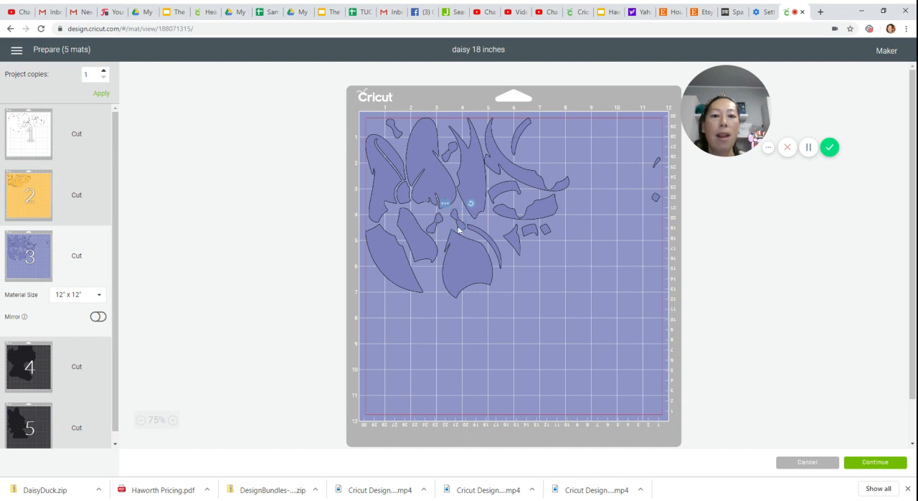
pyautogui.moveTo(661, 198); pyautogui.dragTo(406, 127)
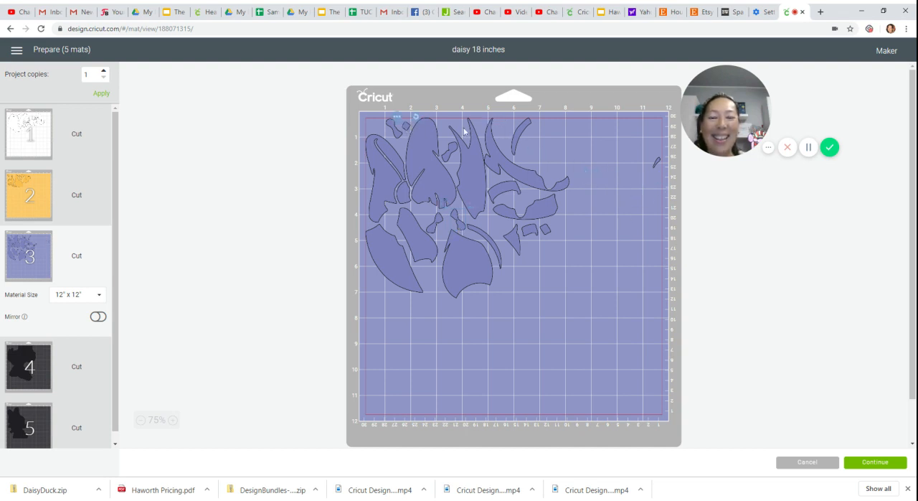
pyautogui.moveTo(657, 163); pyautogui.dragTo(462, 127)
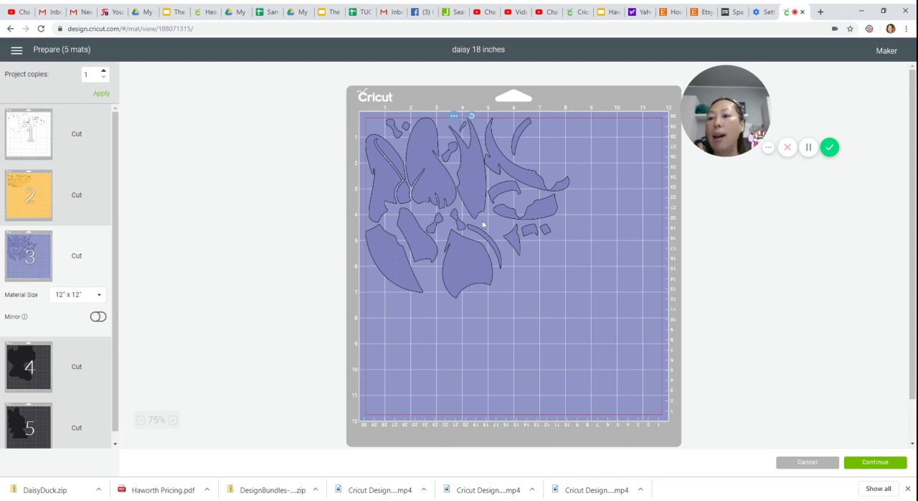
# - Set the material size of the first black mat to 12" x 24"
pyautogui.scroll(-1, 119, 156)
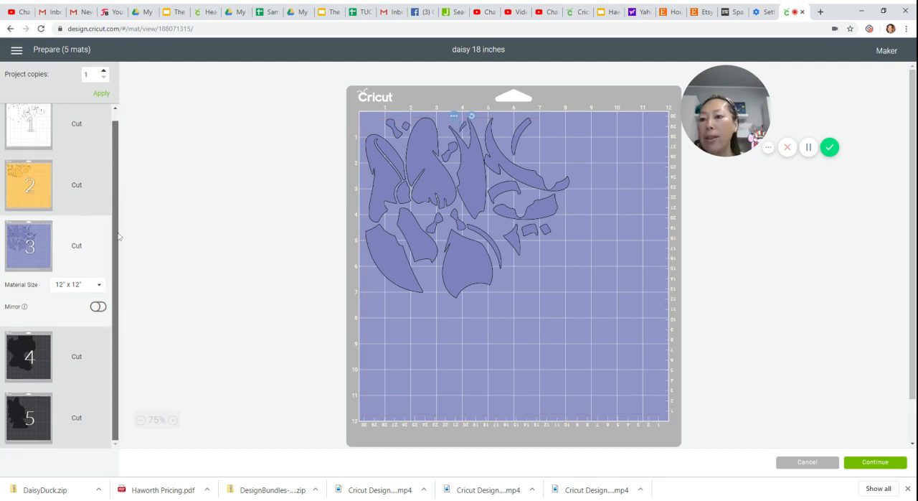
pyautogui.click(30, 373)
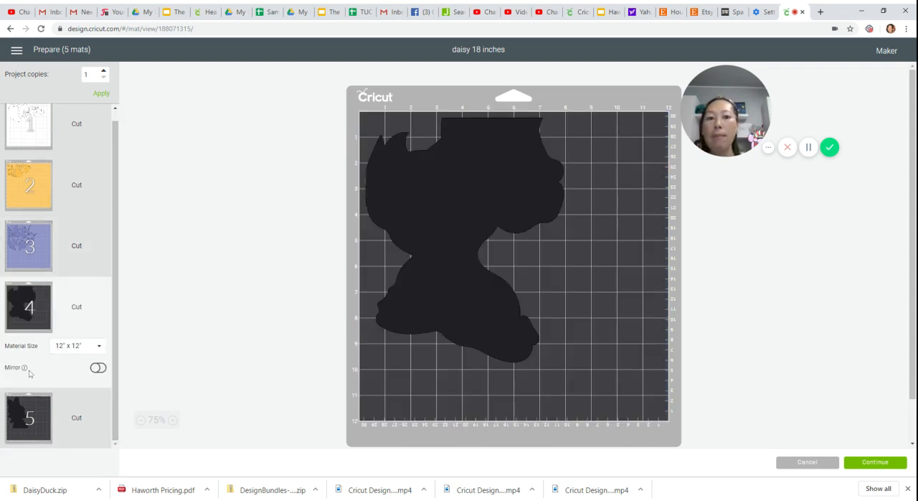
pyautogui.click(98, 353)
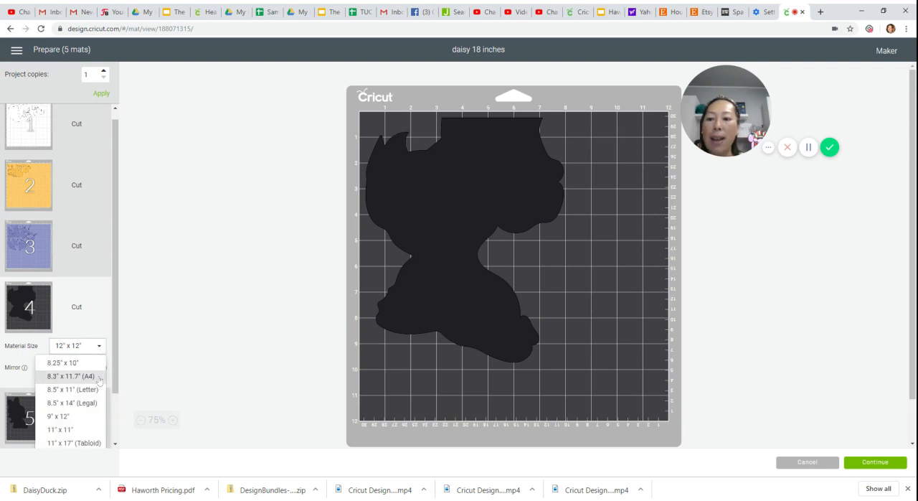
pyautogui.scroll(-3, 98, 412)
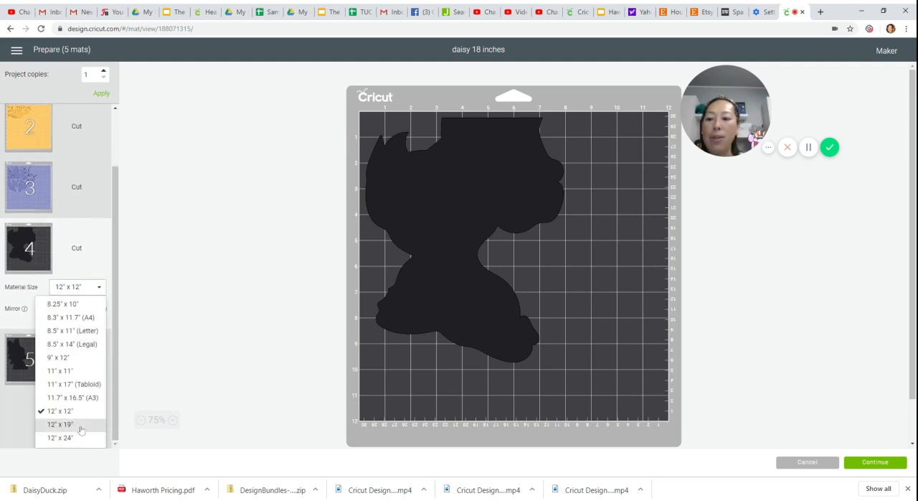
pyautogui.click(79, 437)
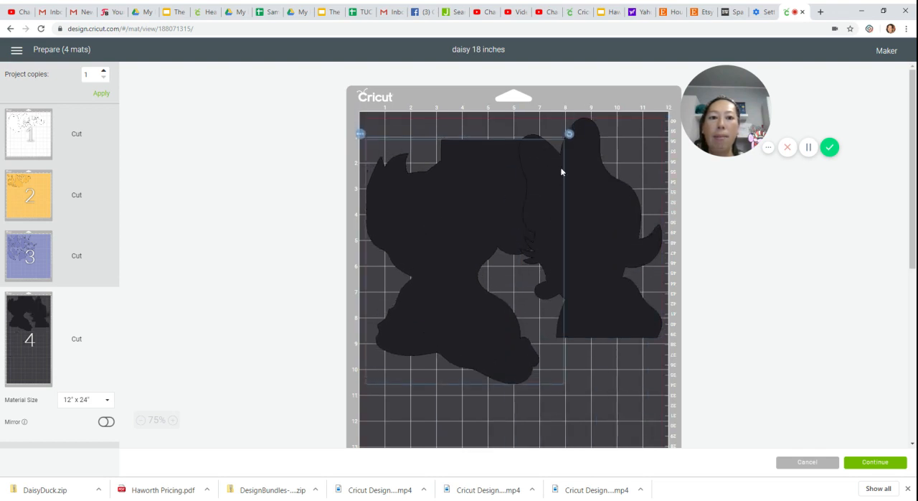
# - On the black mat, turn the smaller silhouette so its straight edge faces up and fit it beside the larger silhouette
pyautogui.click(585, 145)
pyautogui.moveTo(666, 113); pyautogui.dragTo(686, 170)
pyautogui.moveTo(595, 228); pyautogui.dragTo(586, 302)
pyautogui.click(396, 168)
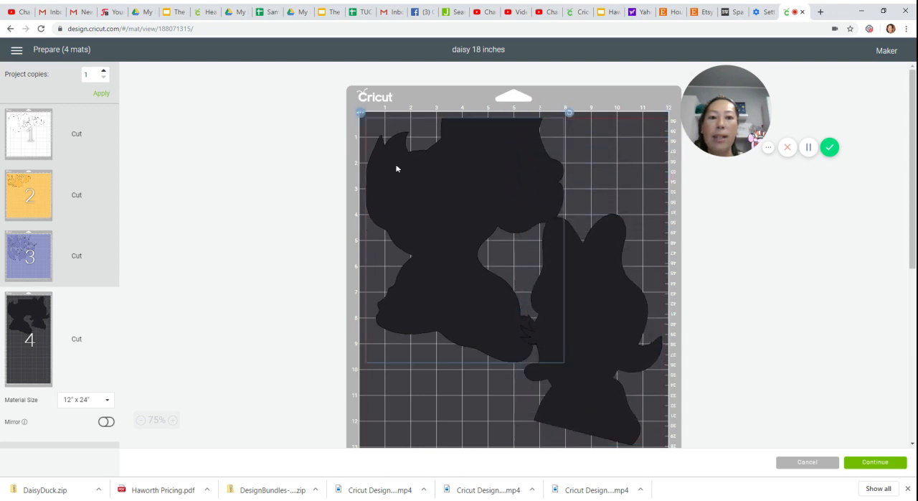
pyautogui.click(603, 305)
pyautogui.moveTo(667, 209); pyautogui.dragTo(649, 312)
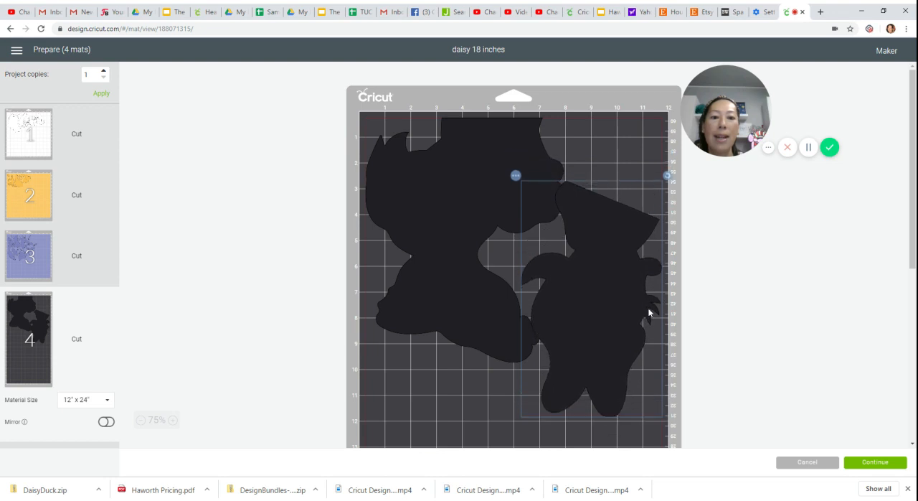
# - Tilt the larger black silhouette slightly and move the smaller silhouette directly below it, along the mat's left edge
pyautogui.moveTo(446, 239); pyautogui.dragTo(431, 265)
pyautogui.moveTo(569, 130); pyautogui.dragTo(516, 195)
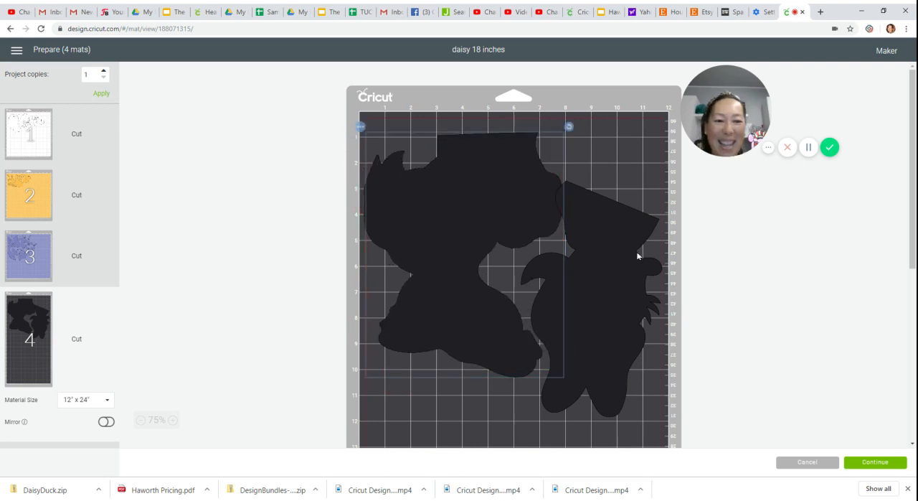
pyautogui.moveTo(645, 256); pyautogui.dragTo(689, 261)
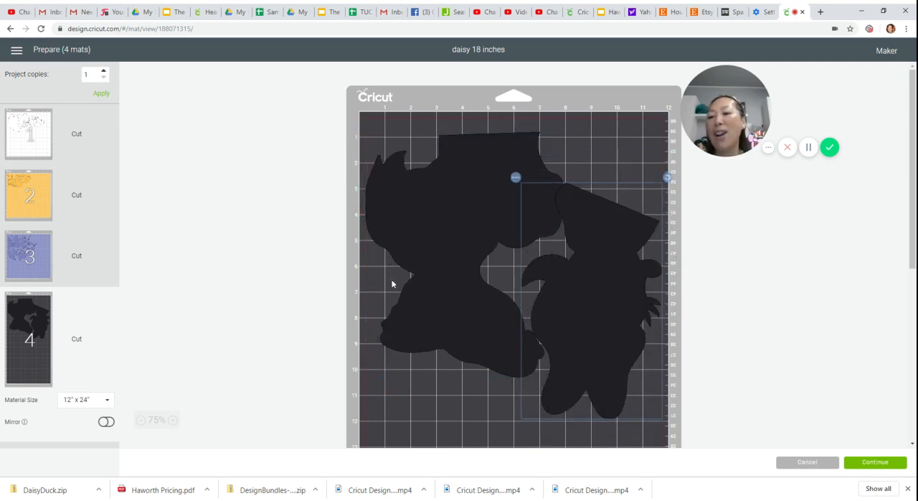
pyautogui.moveTo(633, 252); pyautogui.dragTo(392, 393)
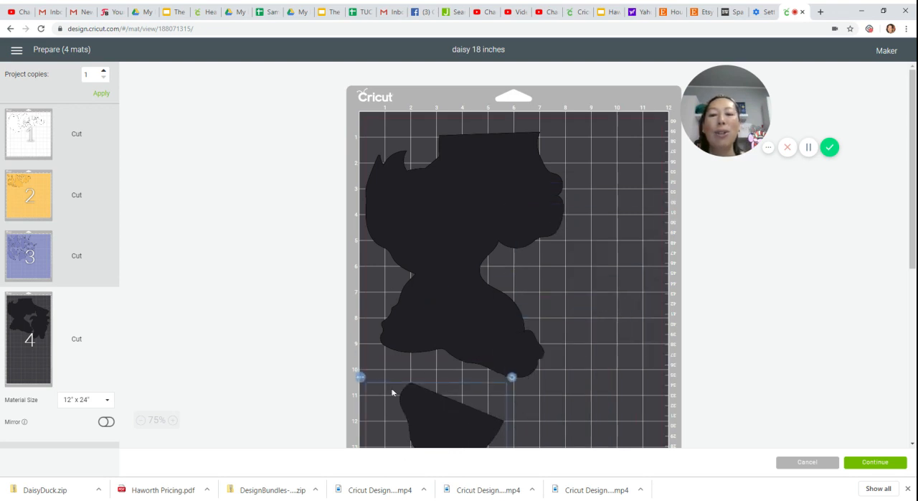
# - Review the piece layouts on the white, orange, purple and black mats
pyautogui.click(22, 153)
pyautogui.click(23, 242)
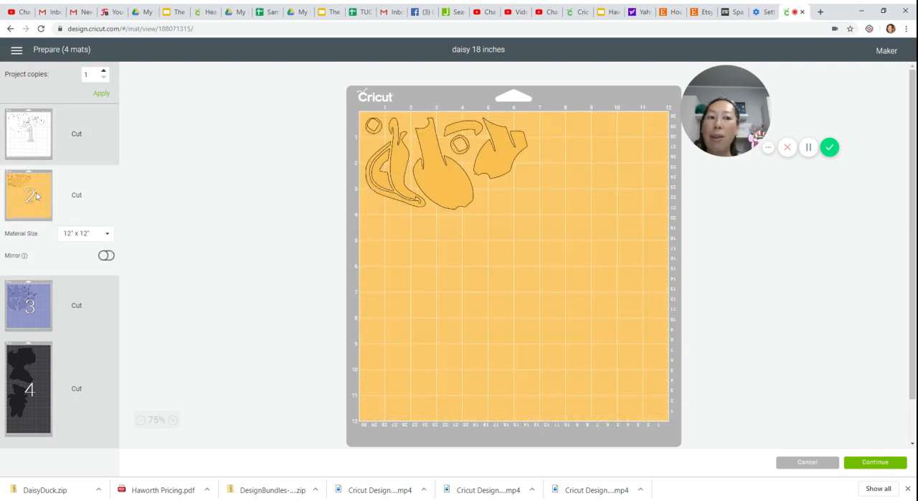
pyautogui.click(32, 305)
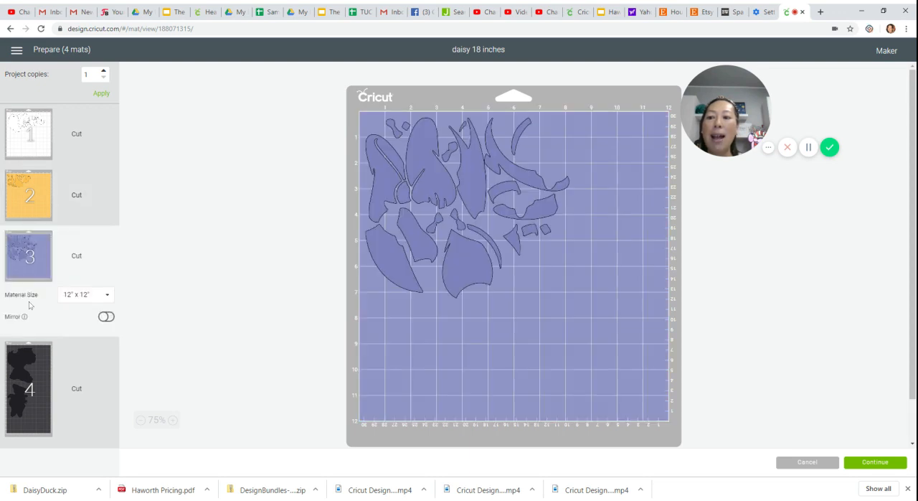
pyautogui.click(35, 365)
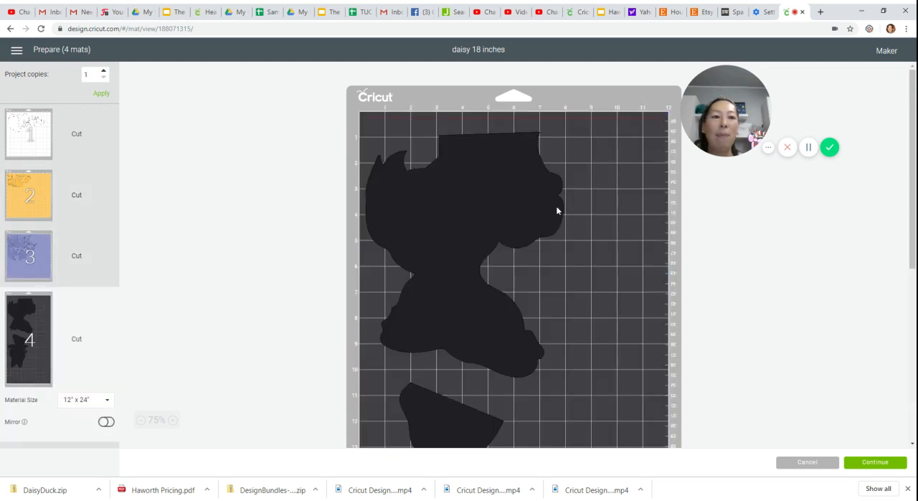